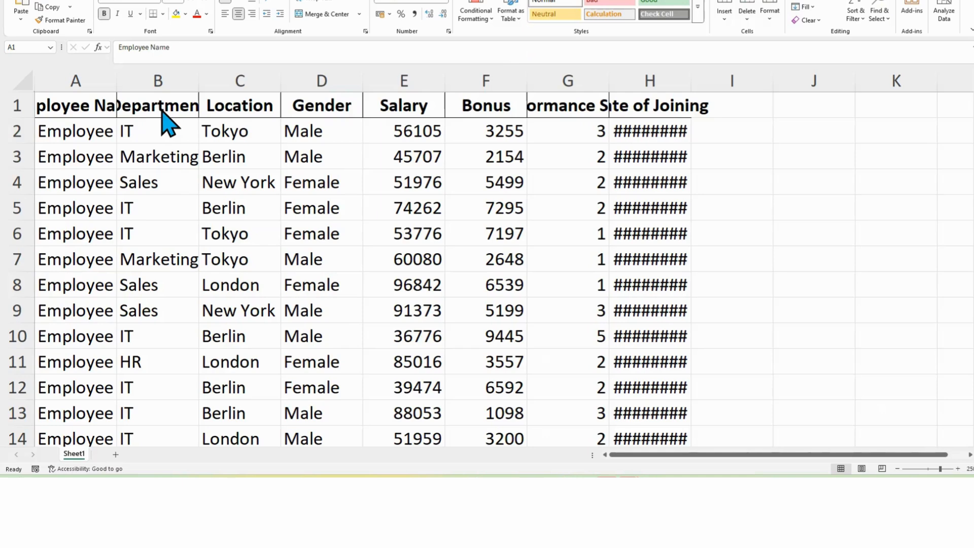
# Step: Select the whole sheet and autofit all column widths to their contents
pyautogui.click(28, 78)
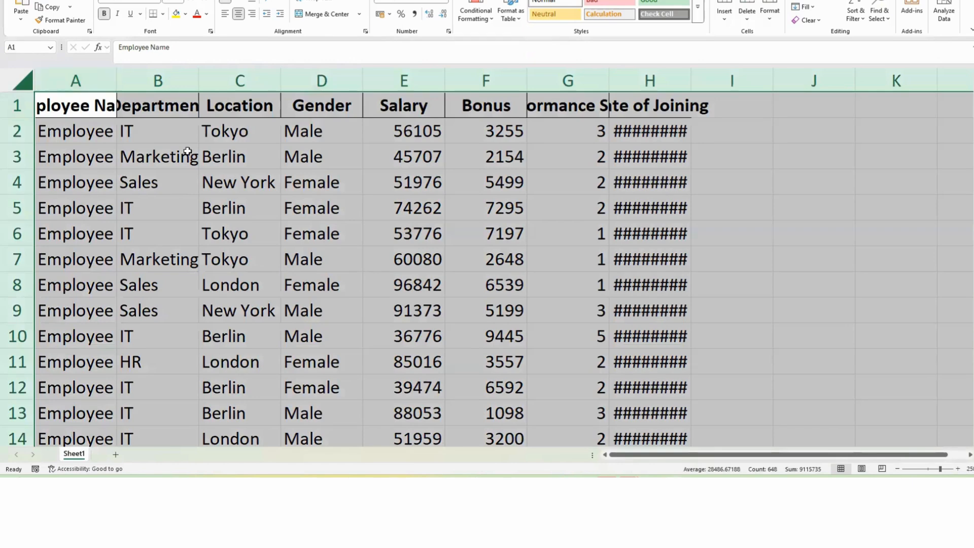
pyautogui.click(185, 134)
pyautogui.click(22, 83)
pyautogui.doubleClick(118, 79)
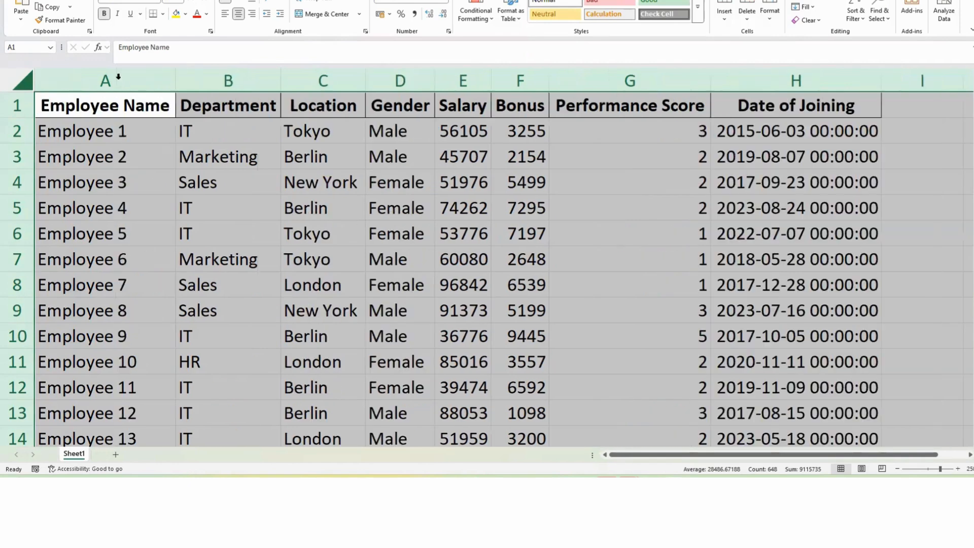
pyautogui.click(376, 155)
pyautogui.click(635, 175)
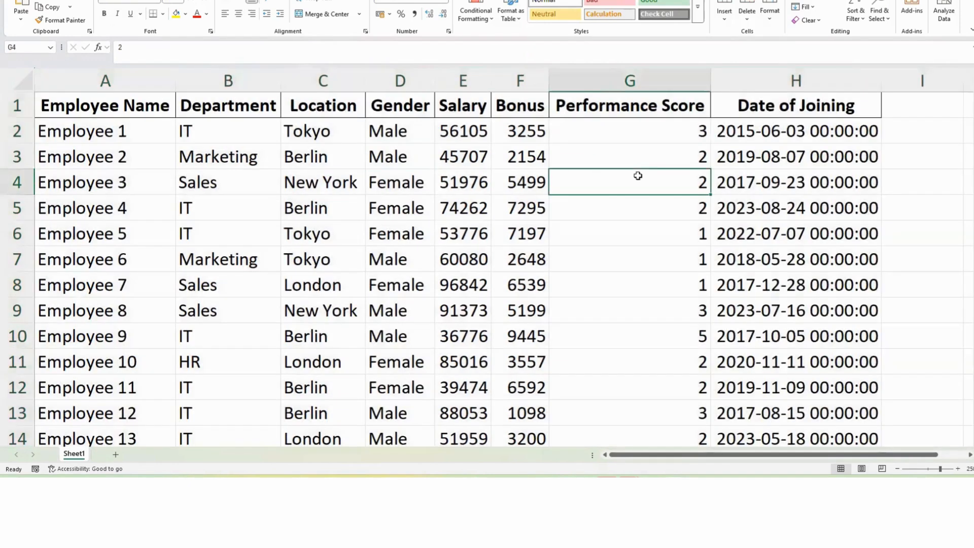
pyautogui.click(763, 190)
pyautogui.click(470, 253)
pyautogui.click(249, 264)
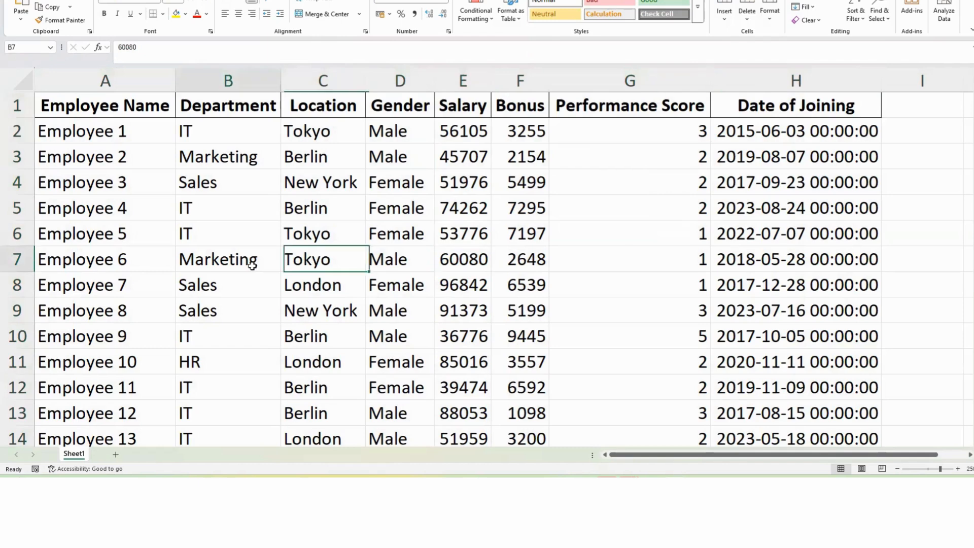
pyautogui.click(194, 209)
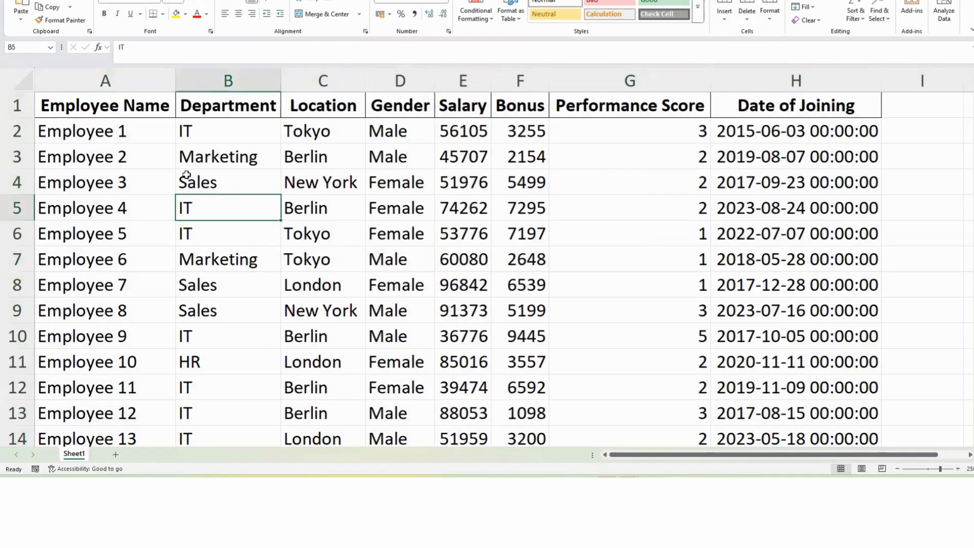
pyautogui.click(325, 182)
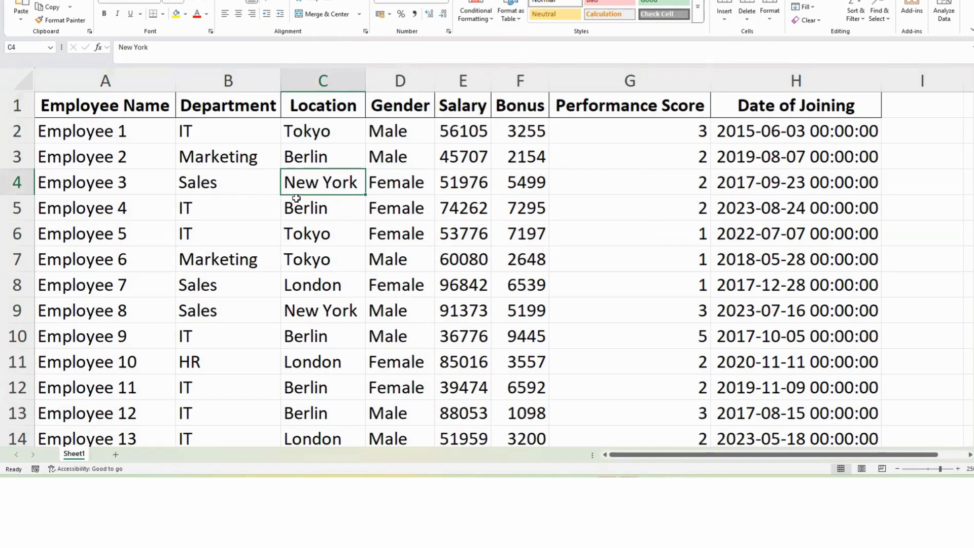
pyautogui.click(410, 206)
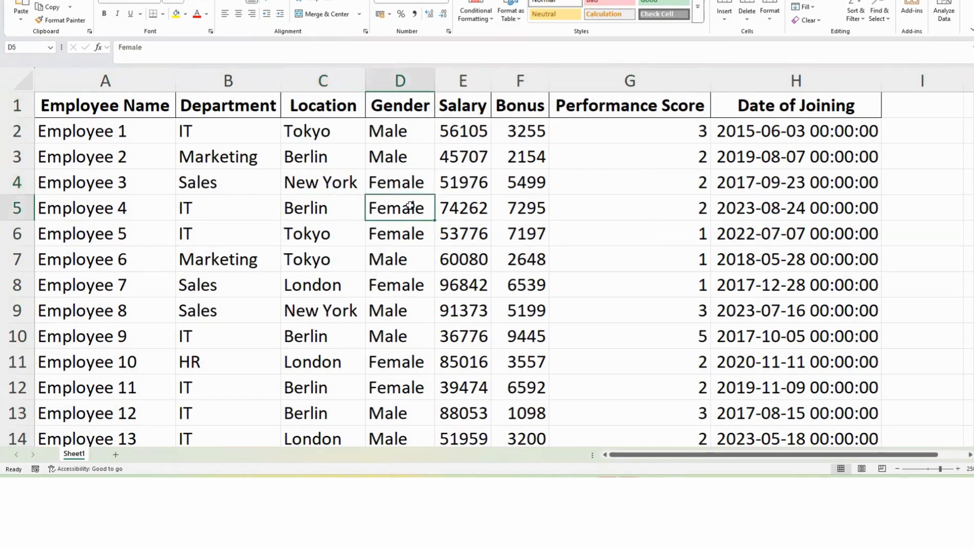
# Step: Convert the data range $A$1:$H$81 into a table with headers
pyautogui.hotkey('ctrl', 'a')
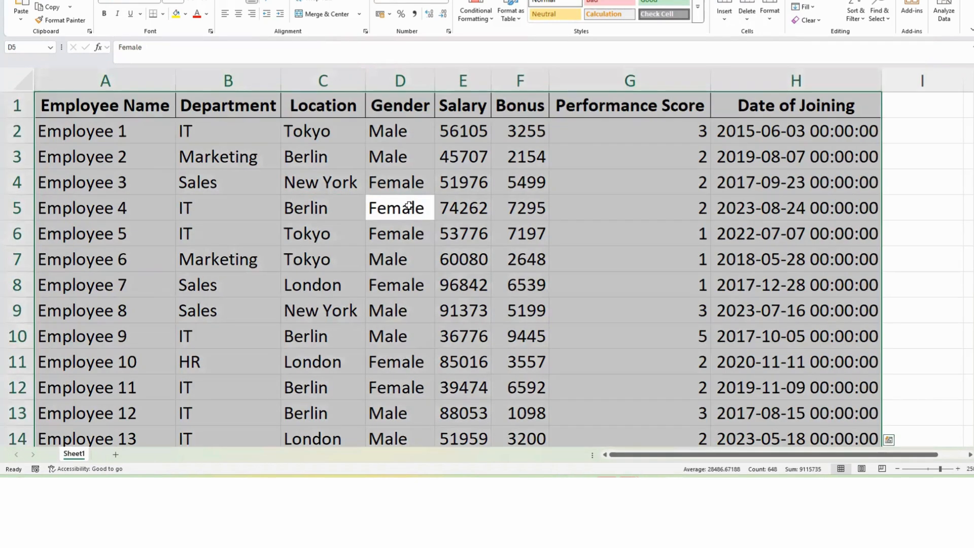
pyautogui.hotkey('ctrl', 't')
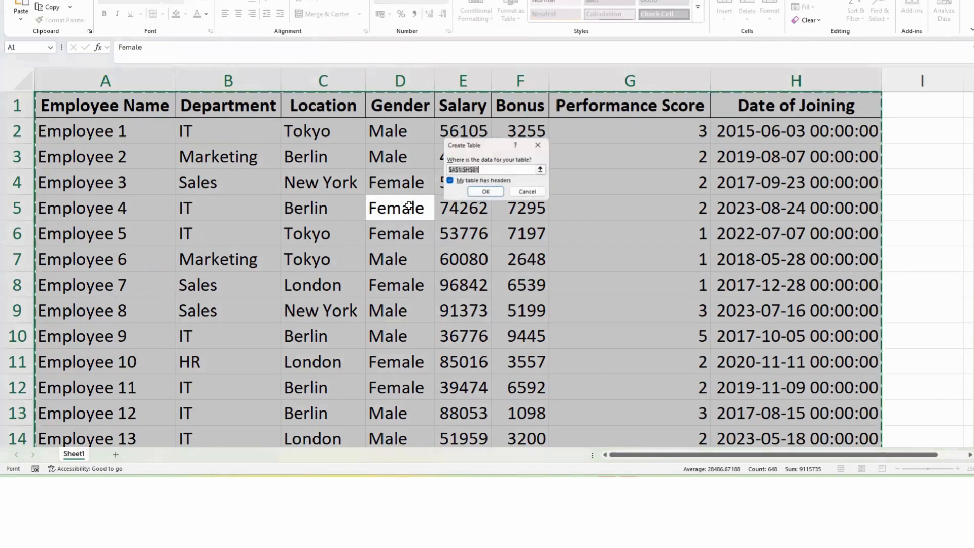
pyautogui.click(485, 192)
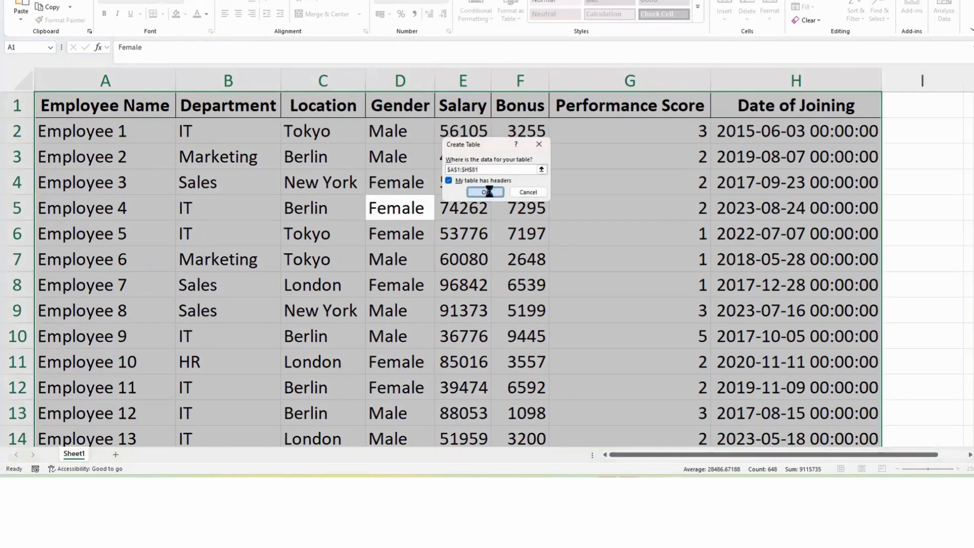
pyautogui.moveTo(486, 238); pyautogui.dragTo(485, 252)
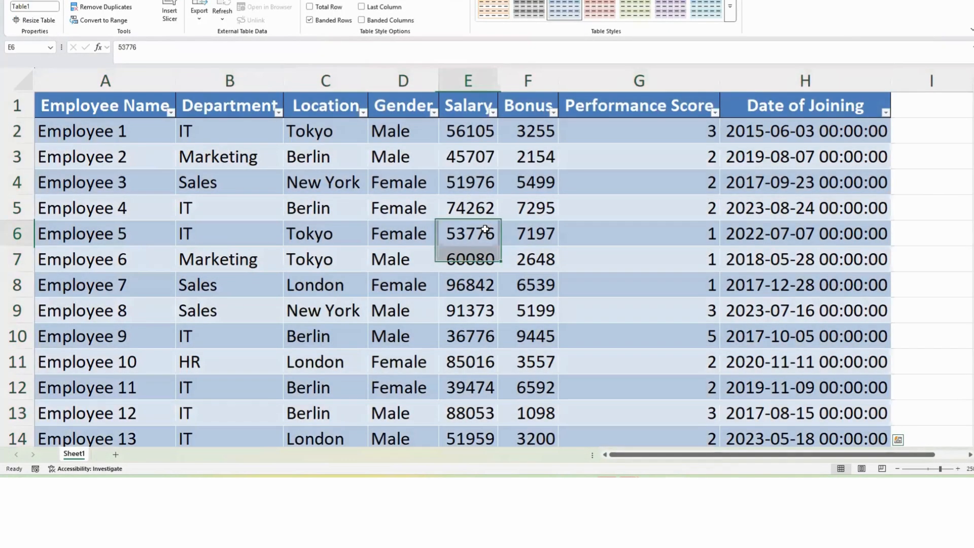
pyautogui.click(428, 173)
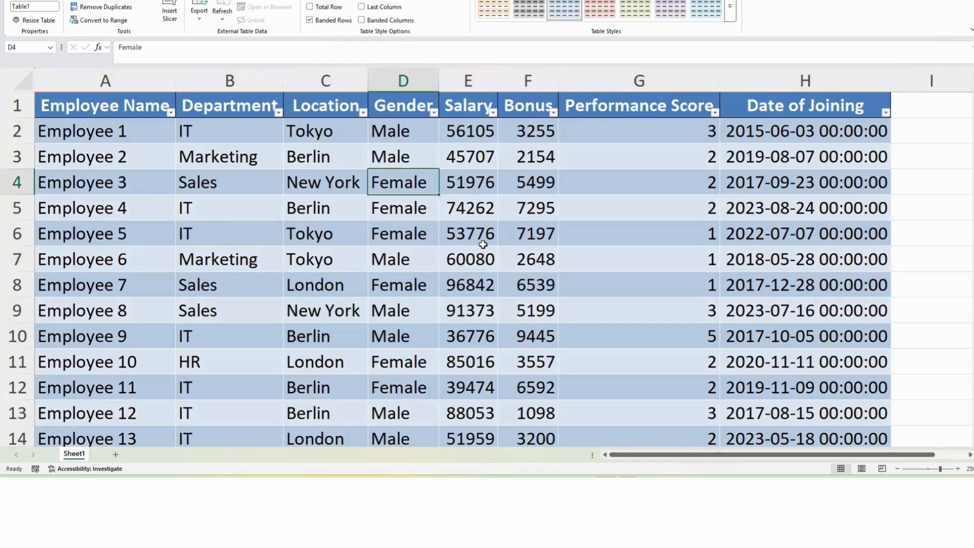
# Step: Turn off the filter buttons on the table's header row
pyautogui.click(45, 2)
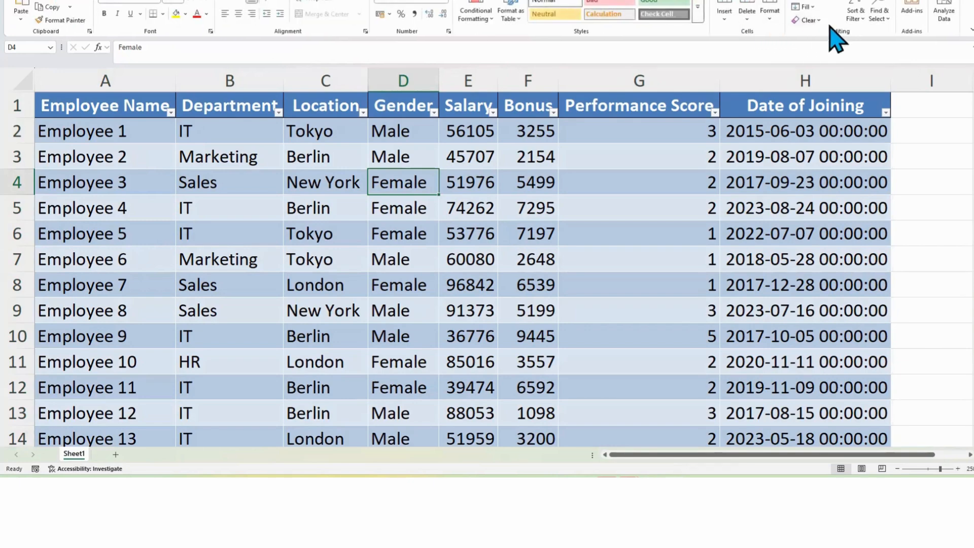
pyautogui.click(854, 15)
pyautogui.click(876, 78)
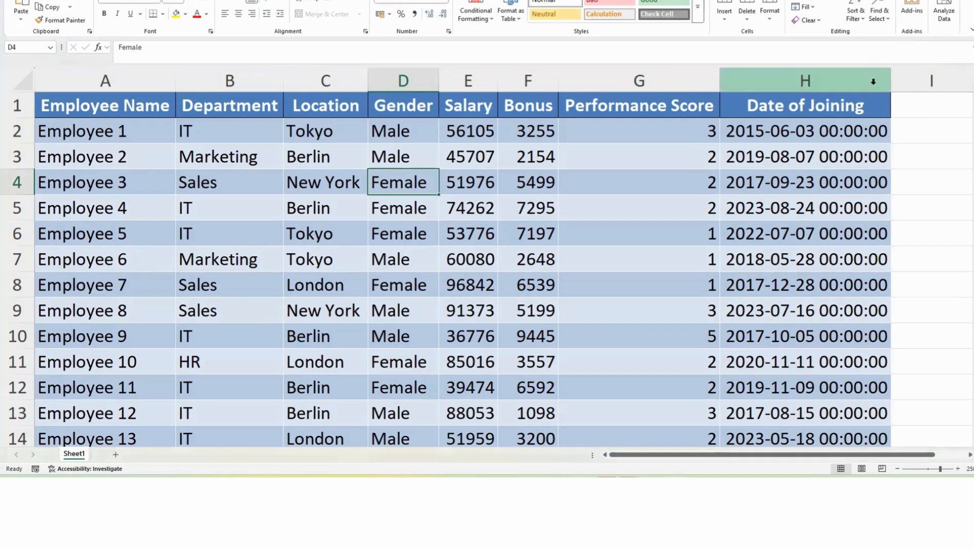
pyautogui.click(613, 192)
pyautogui.click(384, 195)
pyautogui.click(528, 303)
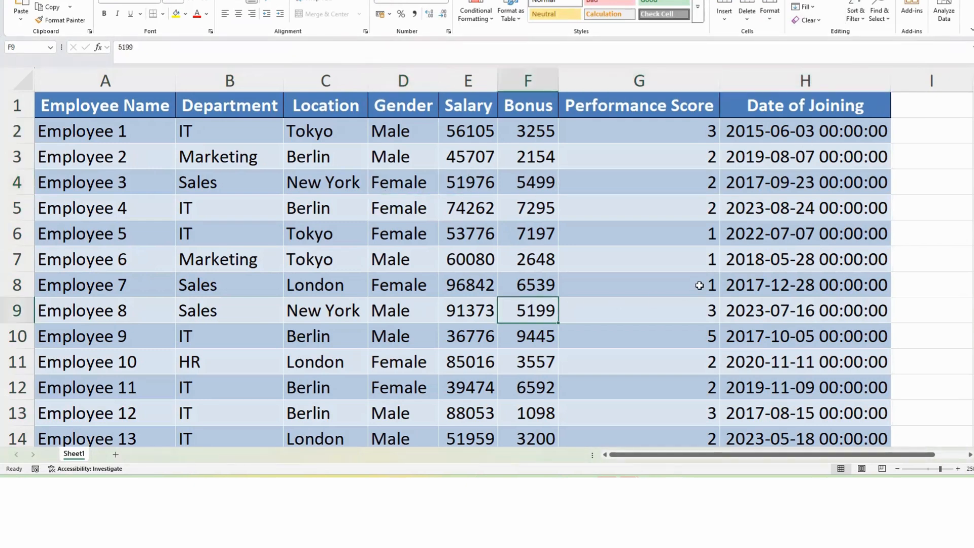
pyautogui.click(699, 286)
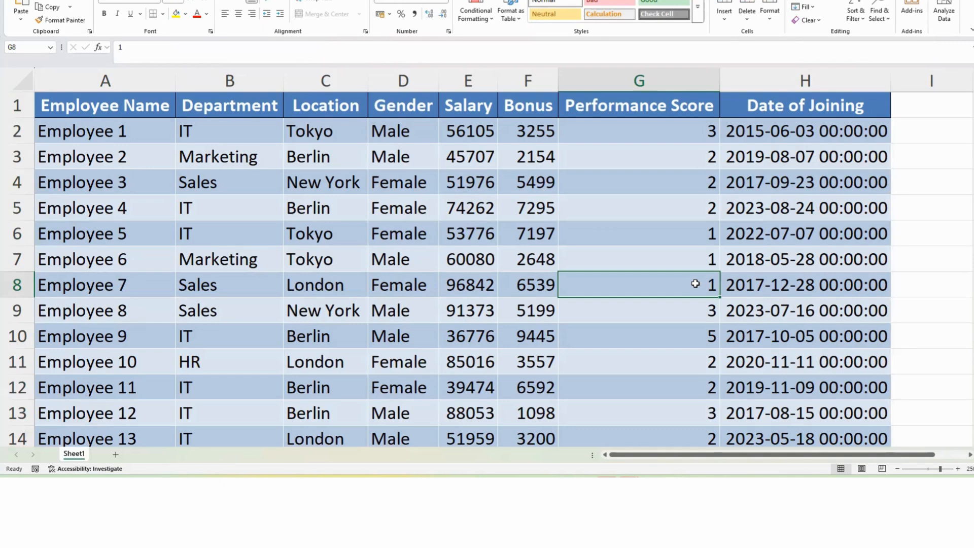
# Step: Select the Performance Score column and start a Less Than highlight rule for values below 3 with a custom format
pyautogui.click(639, 81)
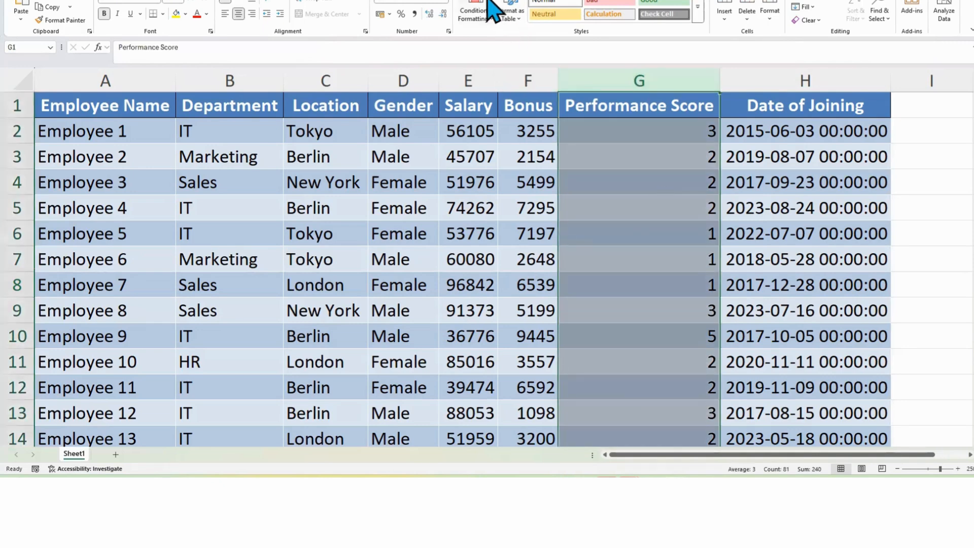
pyautogui.click(459, 11)
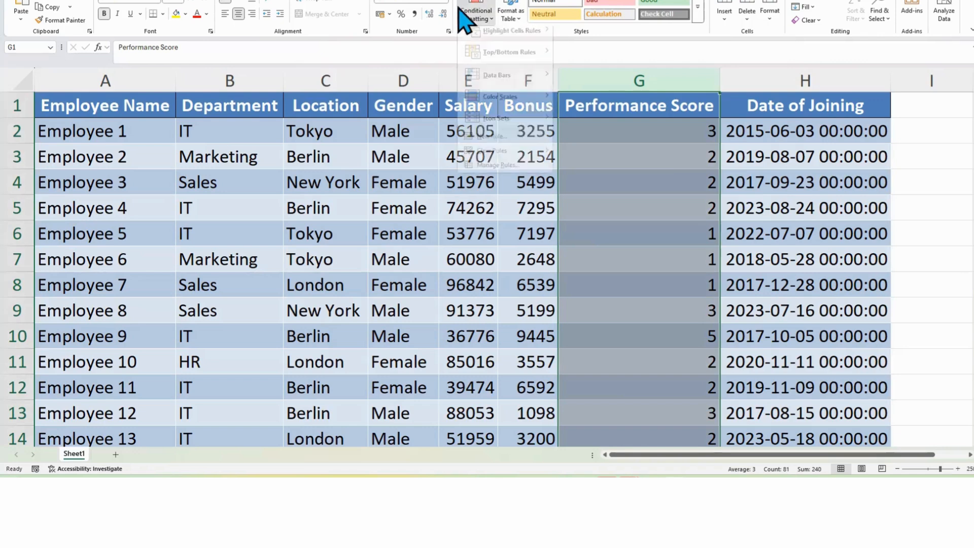
pyautogui.click(472, 13)
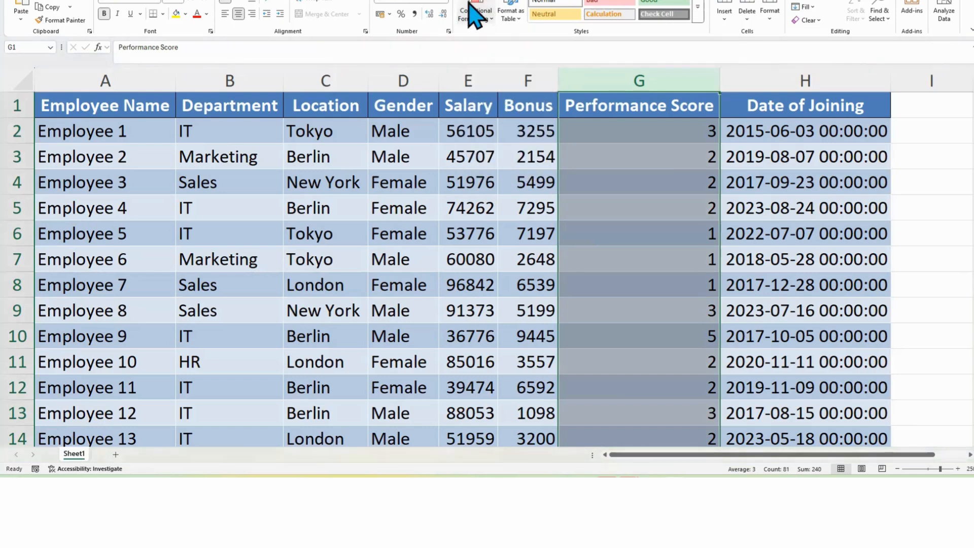
pyautogui.click(492, 23)
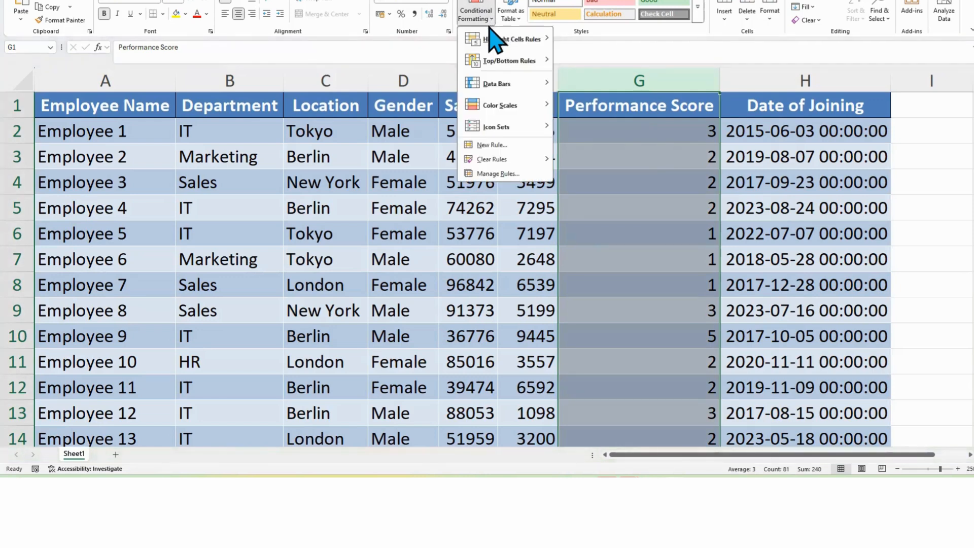
pyautogui.moveTo(495, 40)
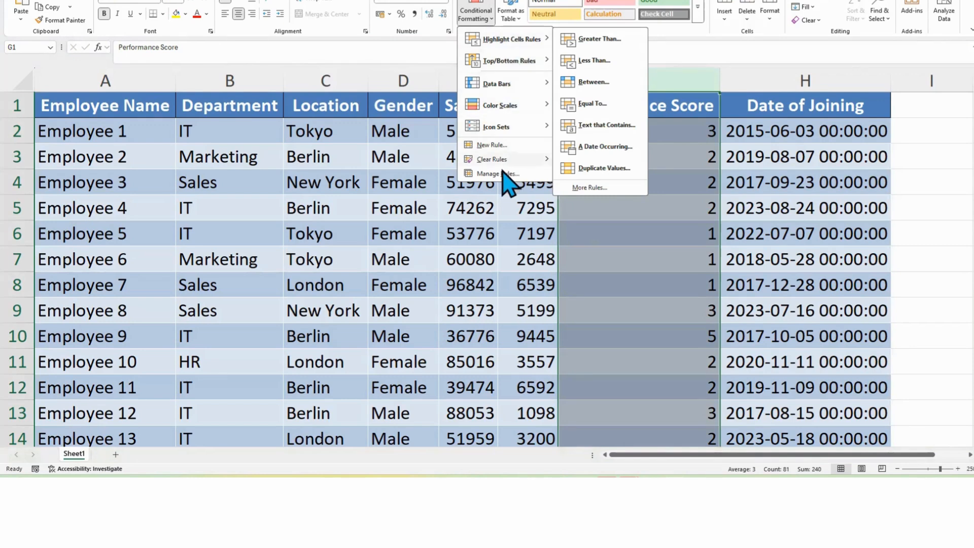
pyautogui.click(597, 62)
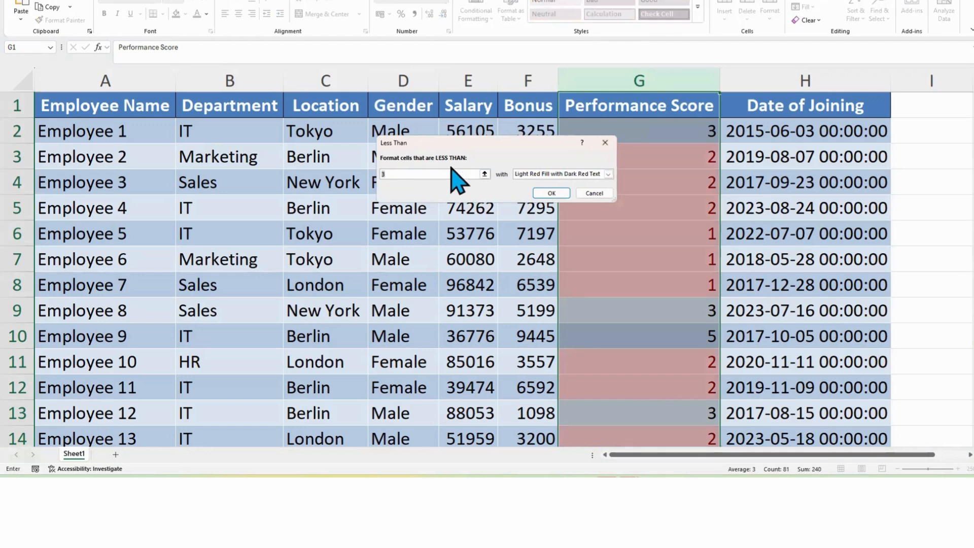
pyautogui.click(388, 172)
pyautogui.click(592, 174)
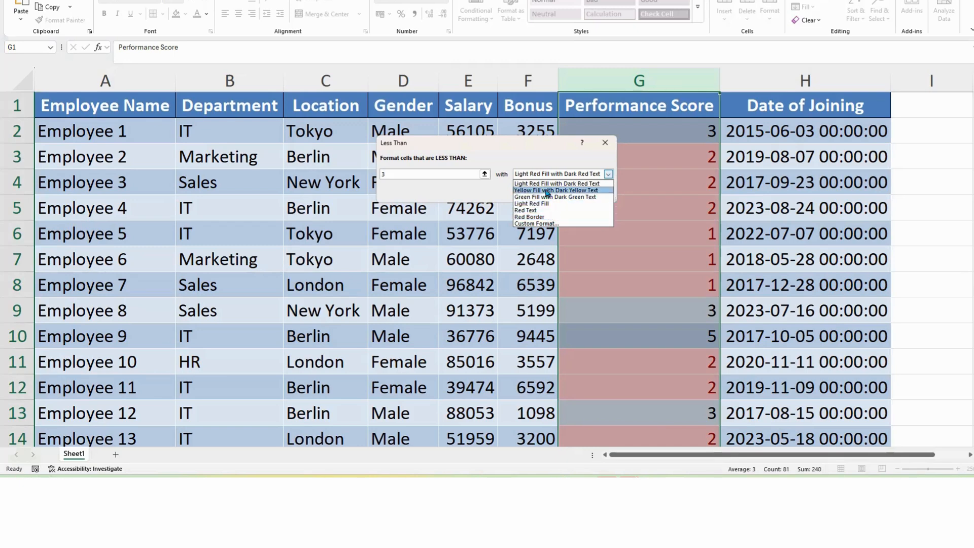
pyautogui.click(548, 223)
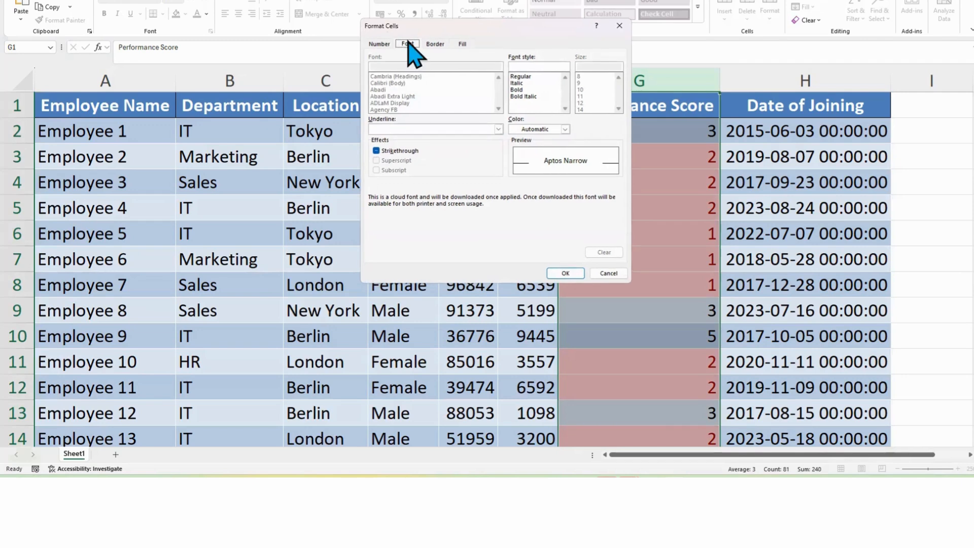
# Step: Set the custom format's font colour and a red fill, then apply the Less Than rule
pyautogui.click(564, 129)
pyautogui.click(516, 173)
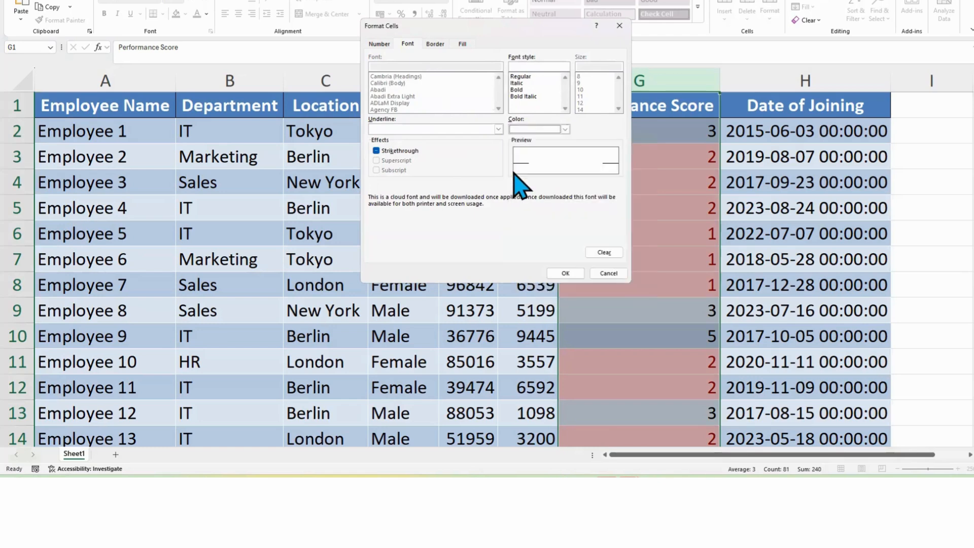
pyautogui.click(462, 44)
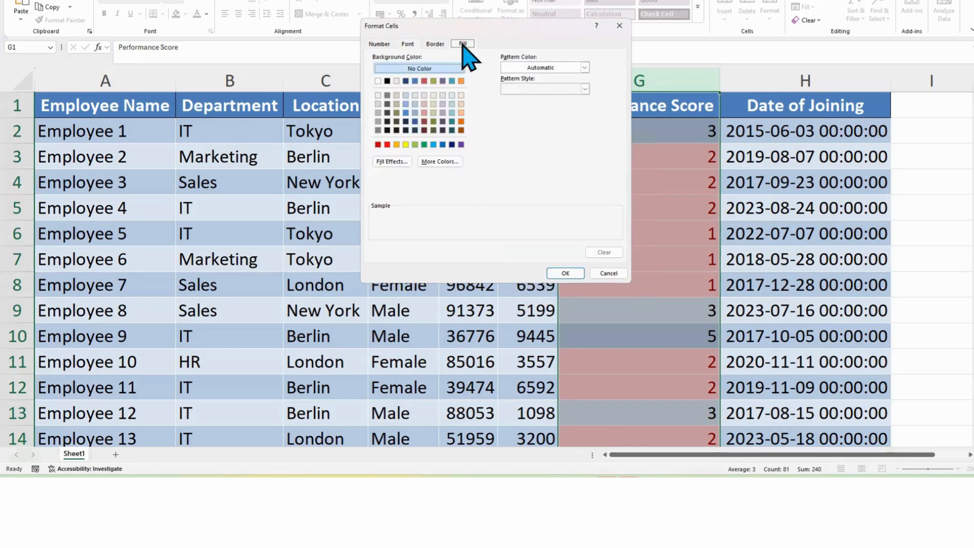
pyautogui.click(378, 145)
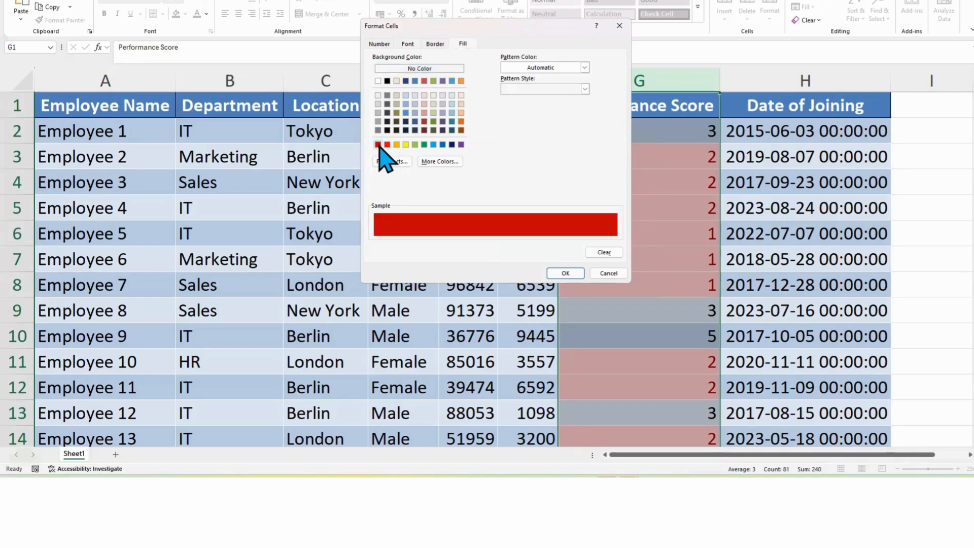
pyautogui.click(409, 45)
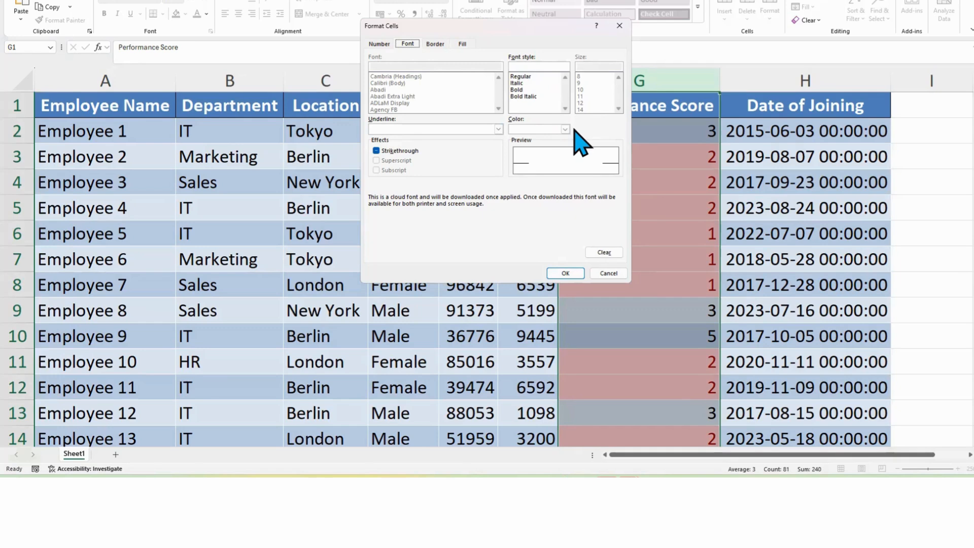
pyautogui.click(572, 275)
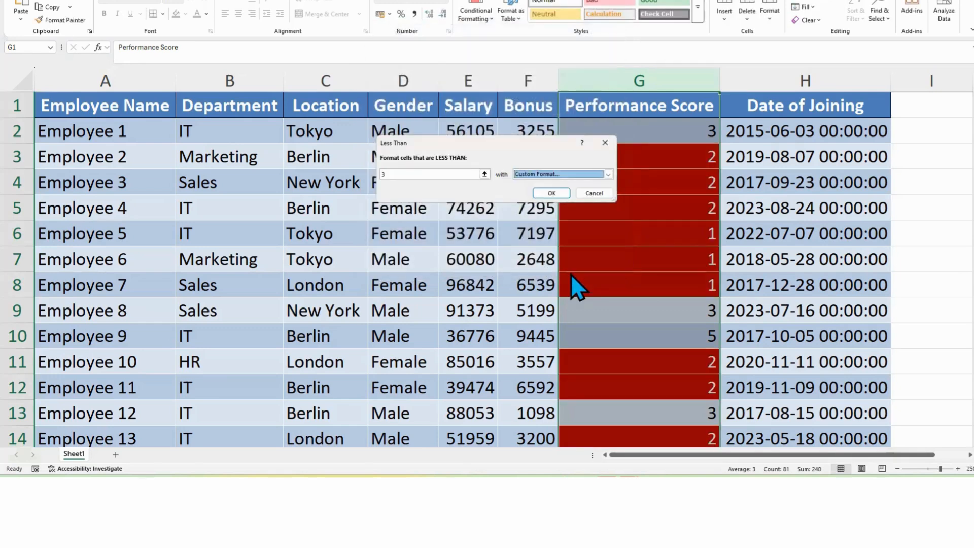
pyautogui.click(553, 192)
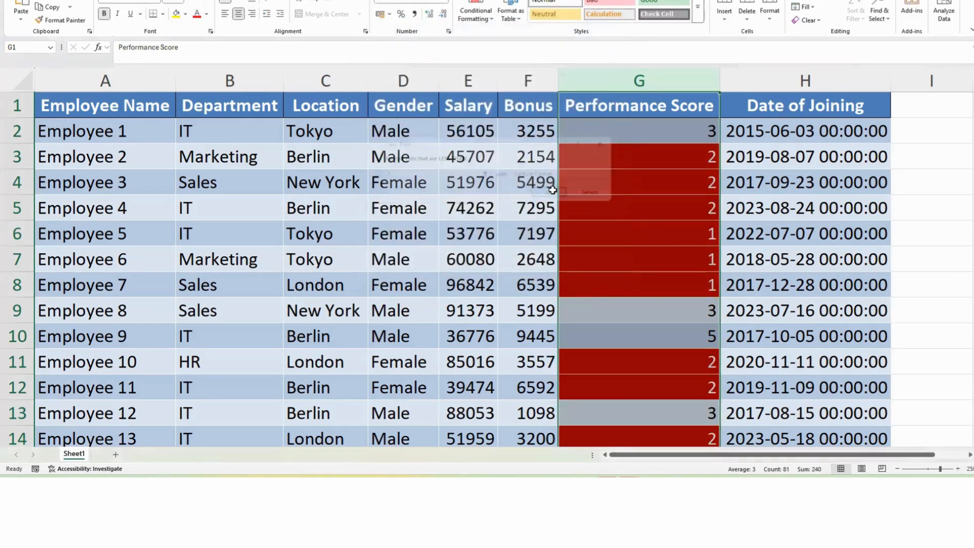
pyautogui.click(616, 223)
# Step: Scroll through the table to review the highlighted Performance Score cells
pyautogui.scroll(-3, 734, 235)
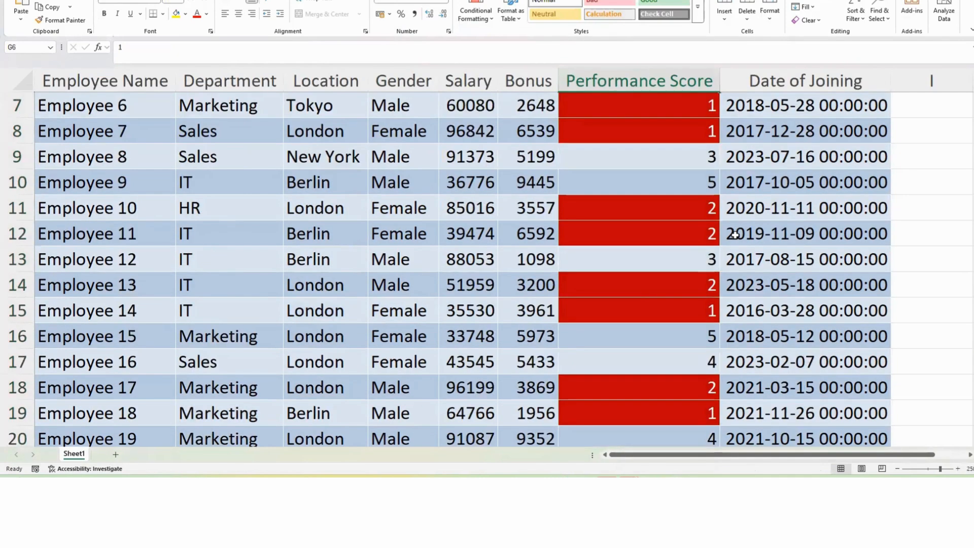
pyautogui.scroll(-1, 737, 233)
pyautogui.scroll(-5, 737, 233)
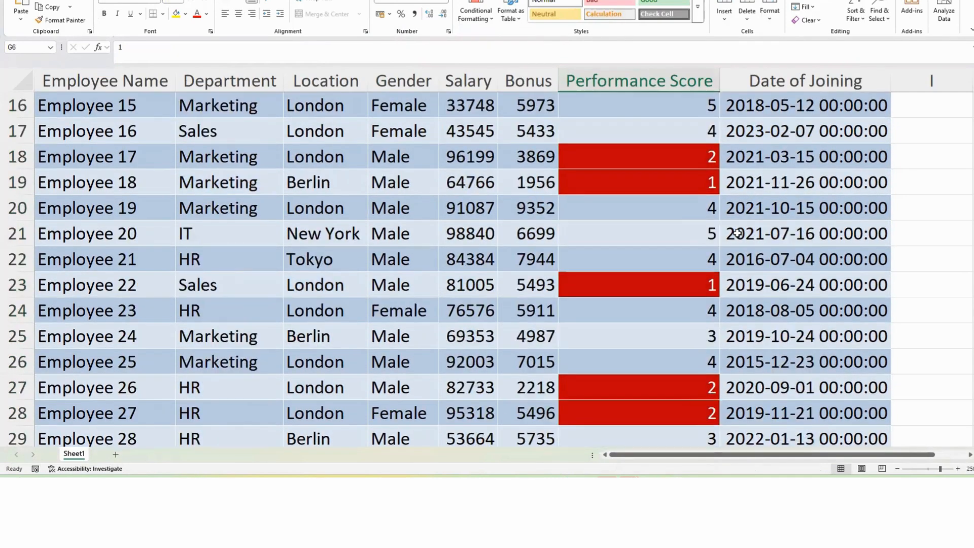
pyautogui.scroll(-5, 736, 229)
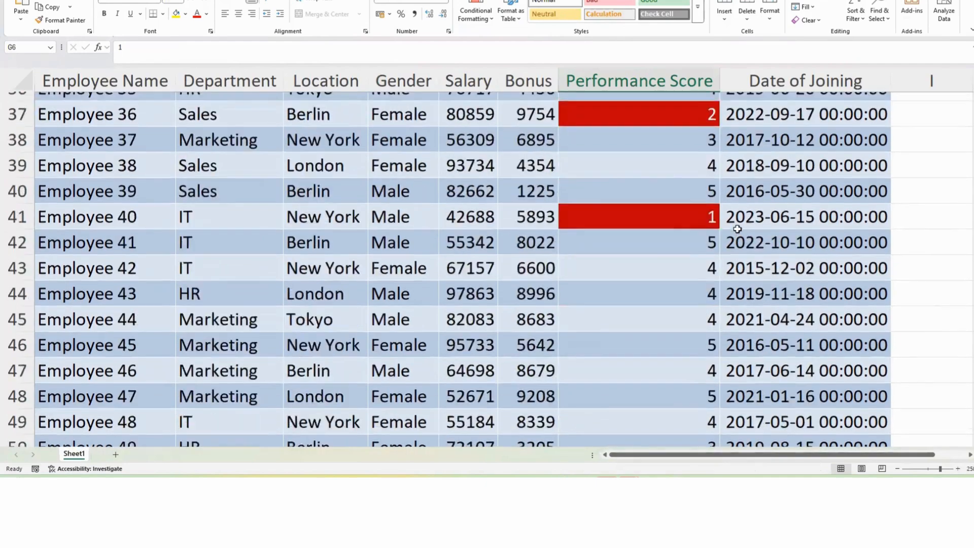
pyautogui.scroll(8, 737, 229)
pyautogui.scroll(6, 737, 227)
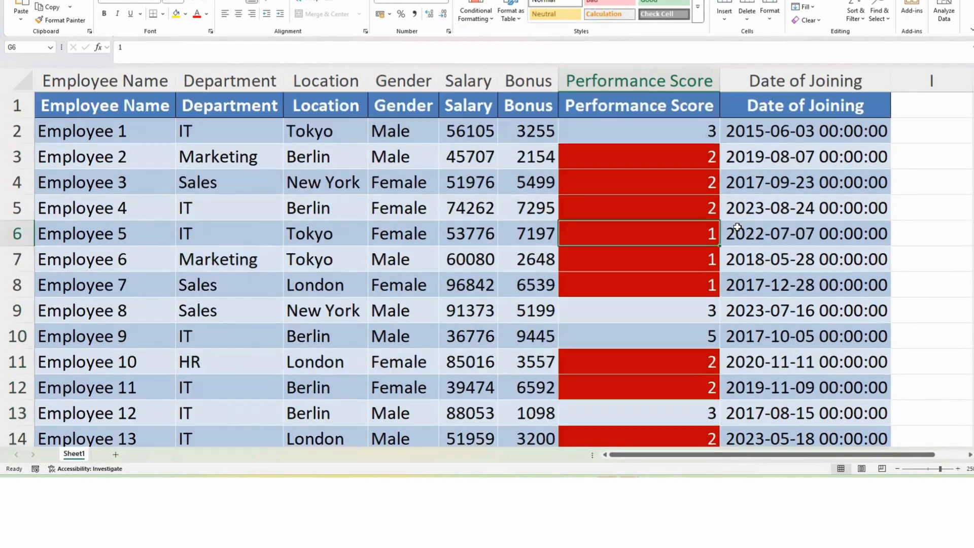
pyautogui.scroll(-3, 737, 224)
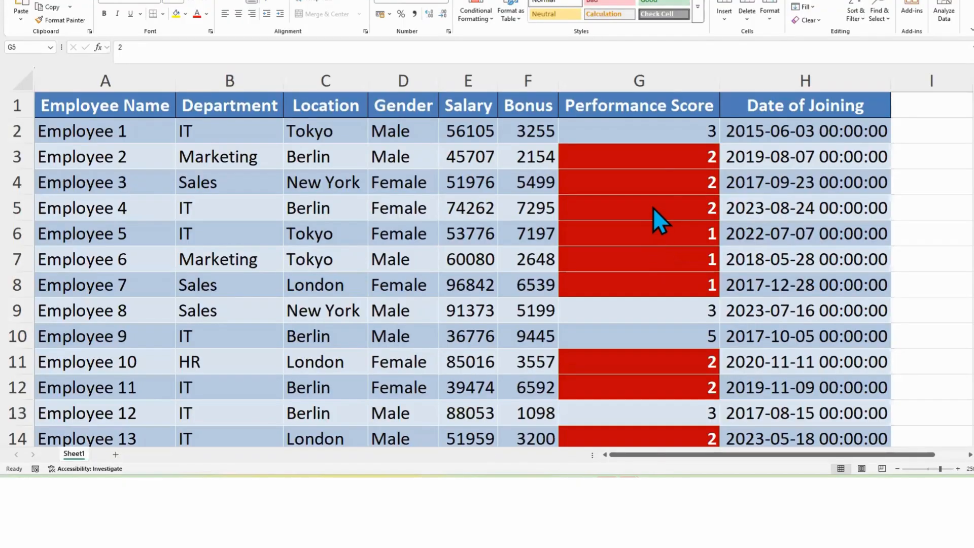
# Step: Turn the table's header filter buttons back on
pyautogui.click(662, 186)
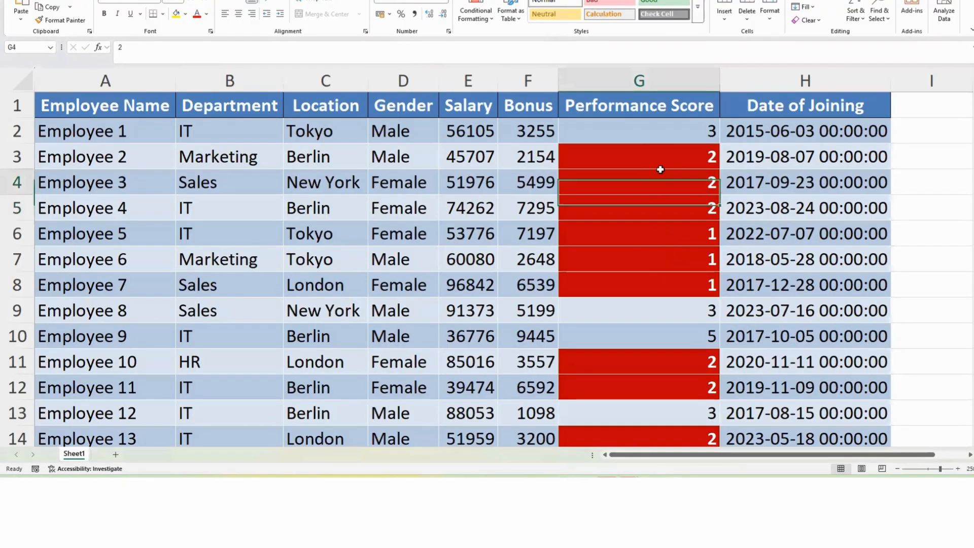
pyautogui.click(643, 258)
pyautogui.click(634, 313)
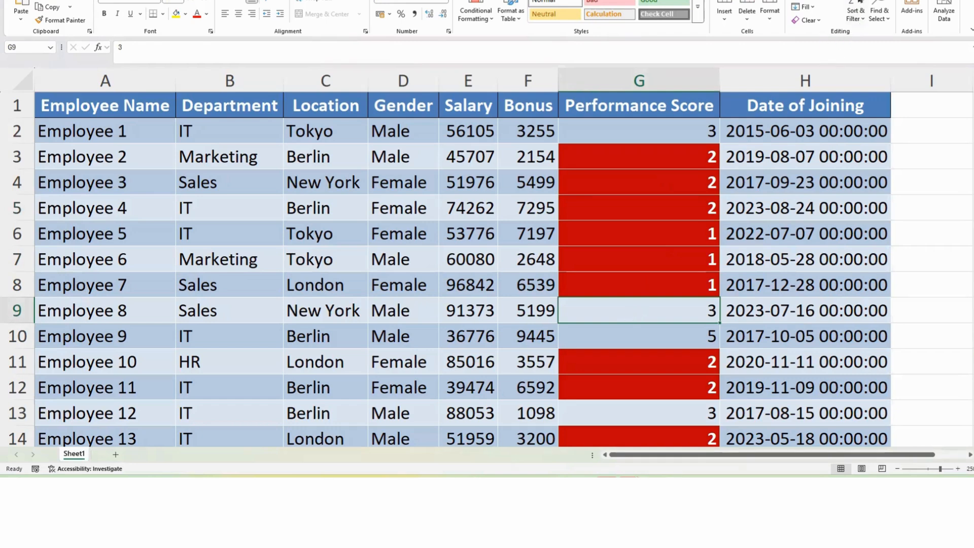
pyautogui.click(858, 20)
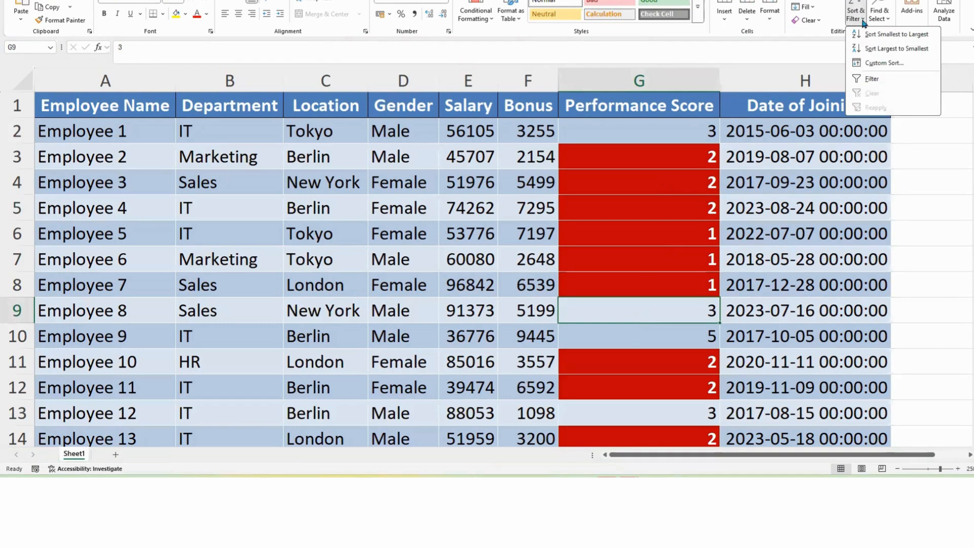
pyautogui.click(872, 75)
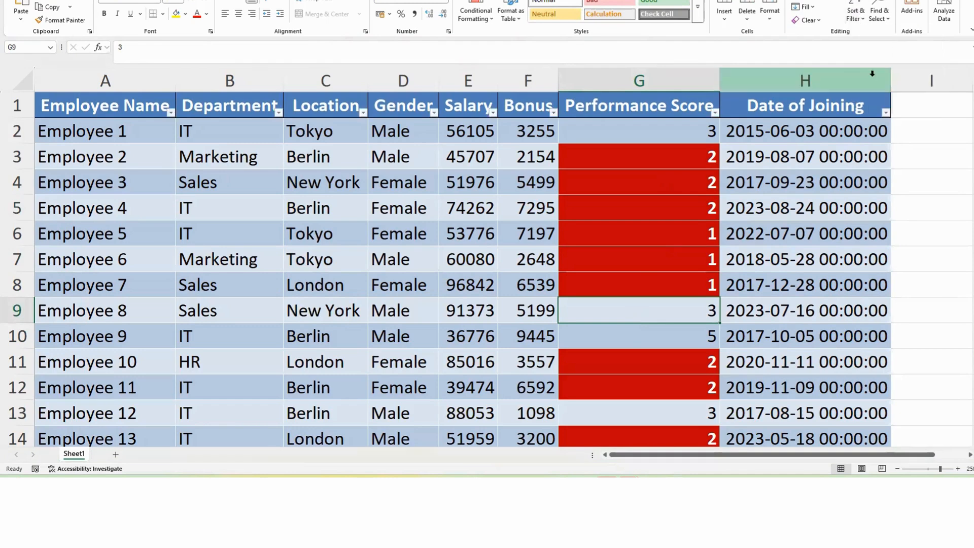
# Step: Filter the Performance Score column by the red cell colour and scroll through the filtered rows
pyautogui.click(715, 113)
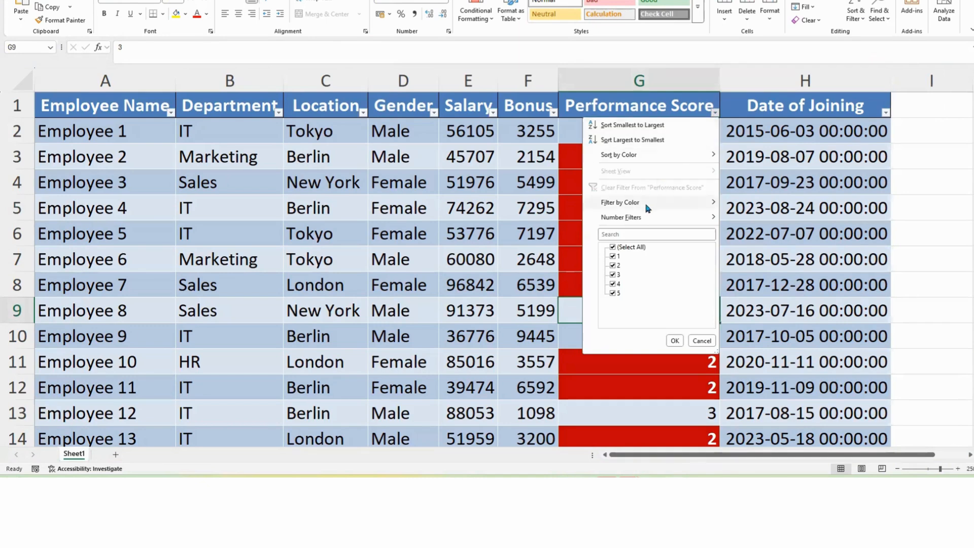
pyautogui.moveTo(647, 205)
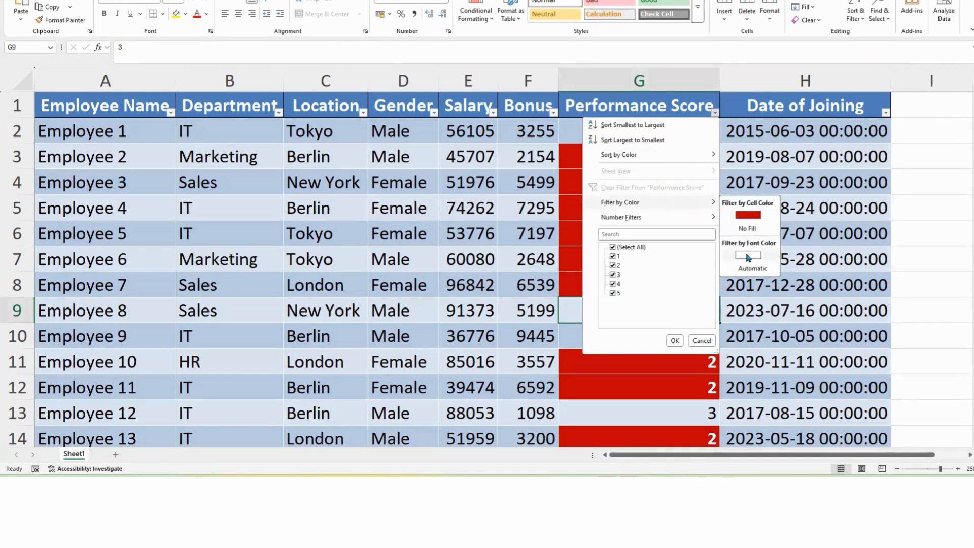
pyautogui.click(748, 214)
pyautogui.scroll(-5, 669, 193)
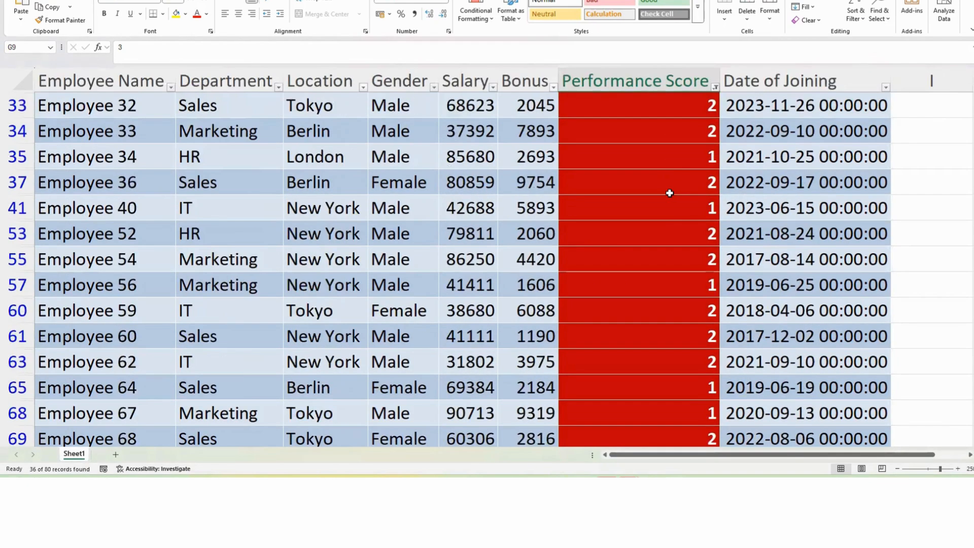
pyautogui.scroll(-5, 670, 193)
pyautogui.scroll(5, 669, 192)
pyautogui.scroll(3, 668, 187)
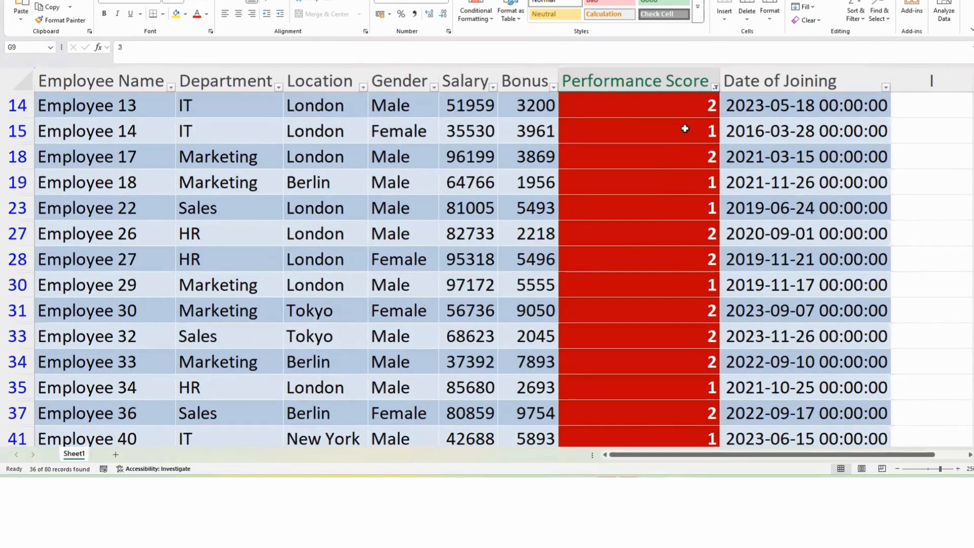
# Step: Switch the Performance Score filter to the Automatic font colour, review the rows, then clear that filter
pyautogui.click(715, 88)
pyautogui.moveTo(662, 179)
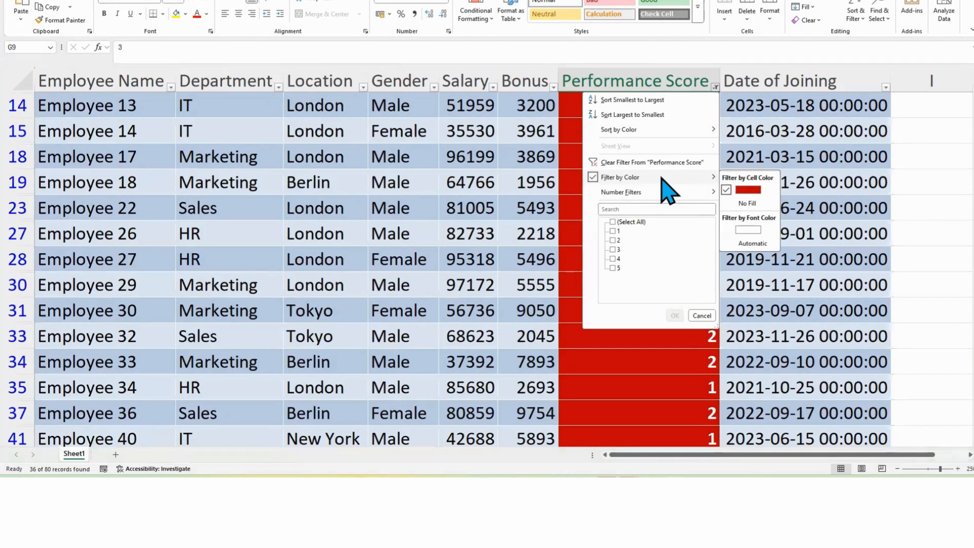
pyautogui.click(757, 231)
pyautogui.scroll(-10, 702, 134)
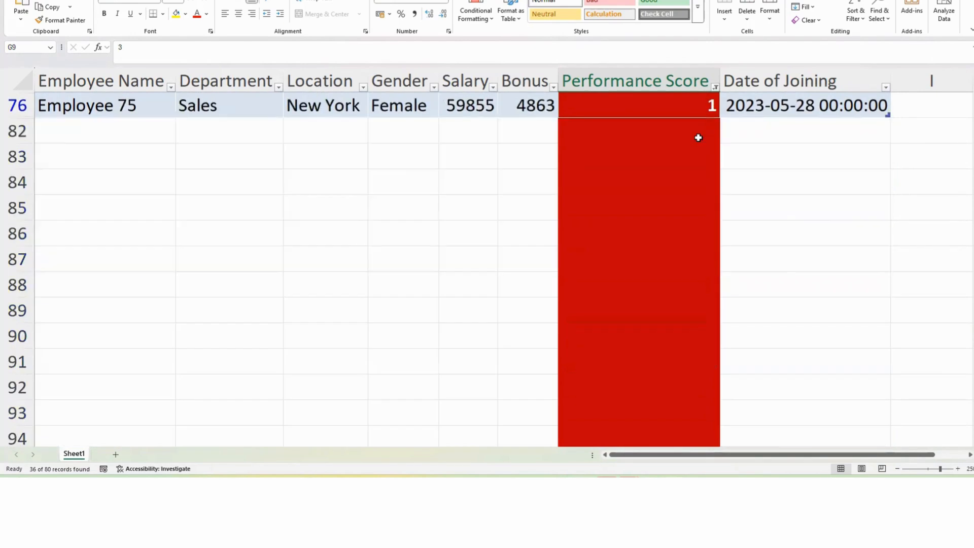
pyautogui.scroll(10, 699, 138)
pyautogui.scroll(2, 699, 137)
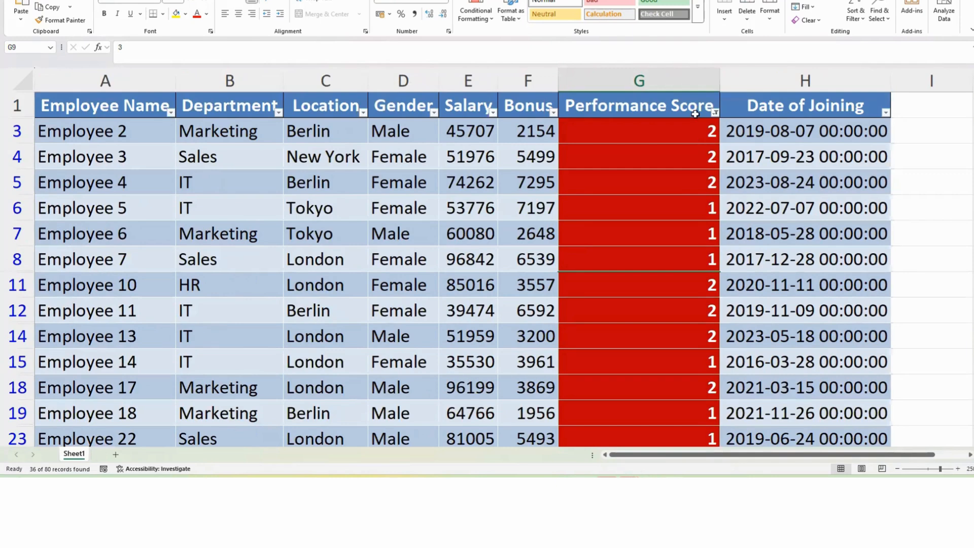
pyautogui.click(714, 112)
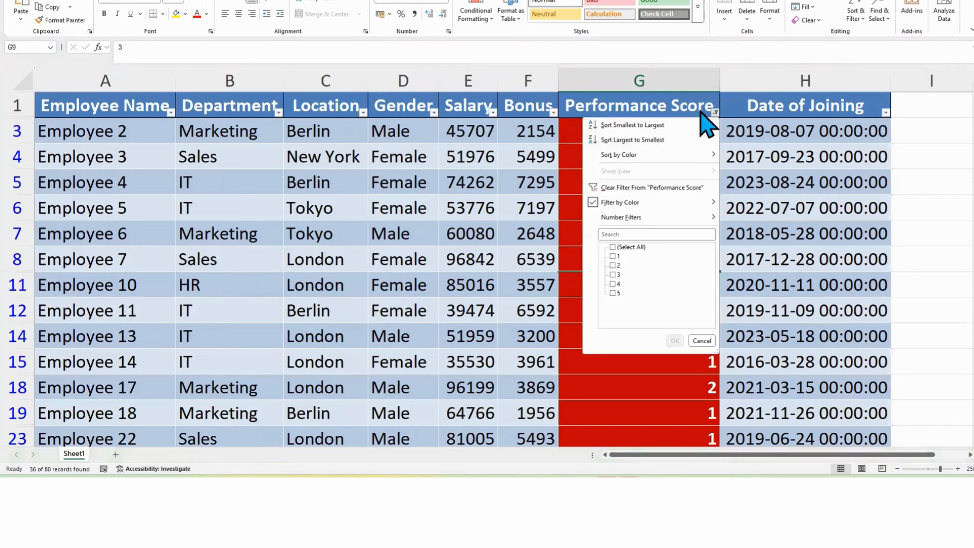
pyautogui.click(652, 187)
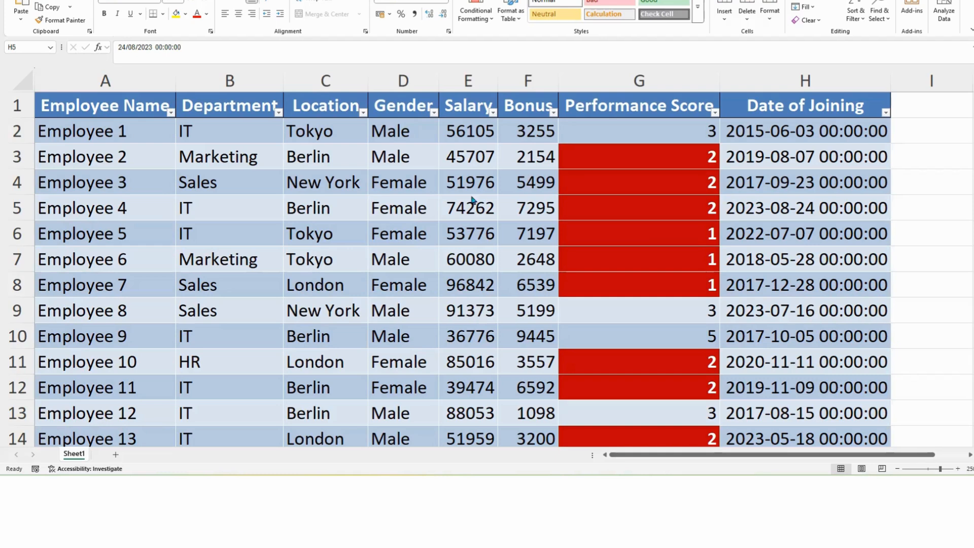
# Step: Select the Salary column and define its name as Salary
pyautogui.keyDown('ctrl'); pyautogui.scroll(-2, 469, 193); pyautogui.keyUp('ctrl')
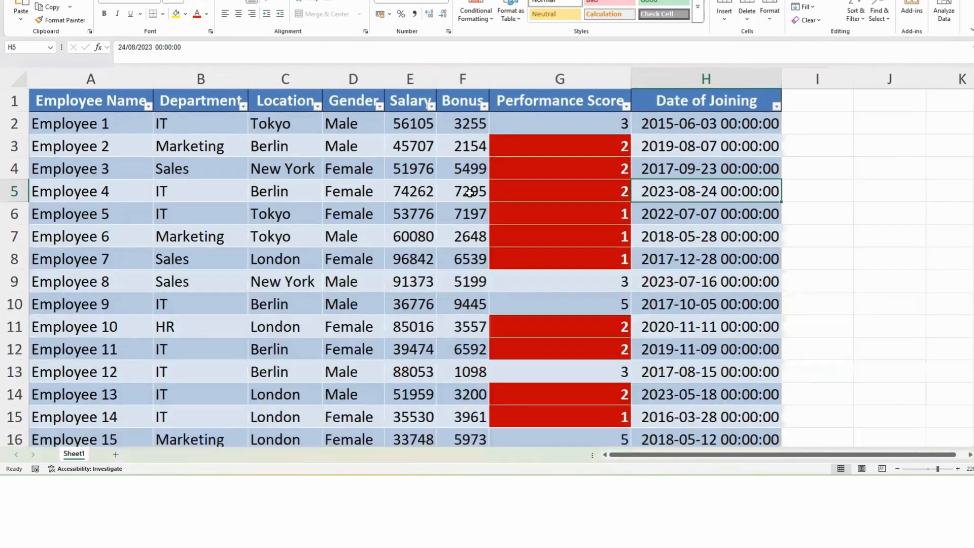
pyautogui.click(495, 175)
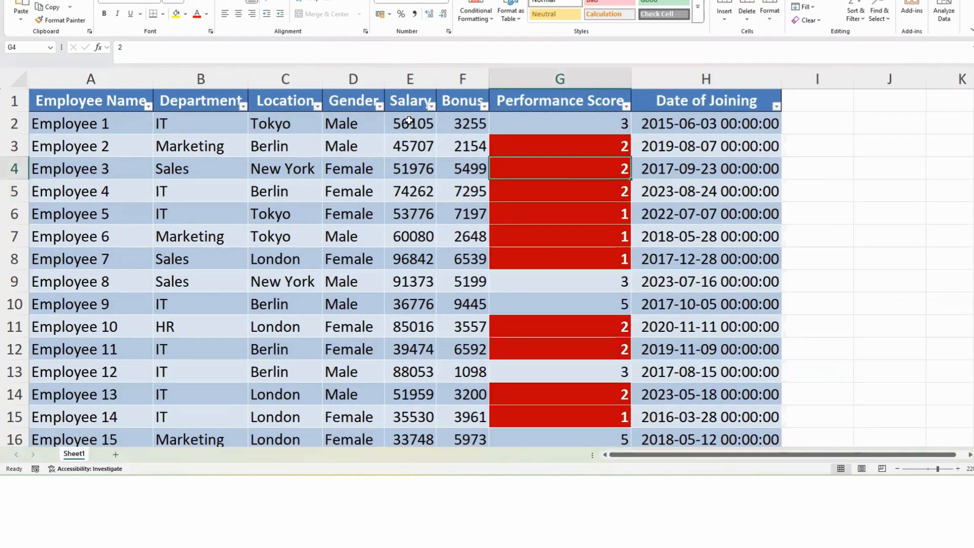
pyautogui.click(414, 80)
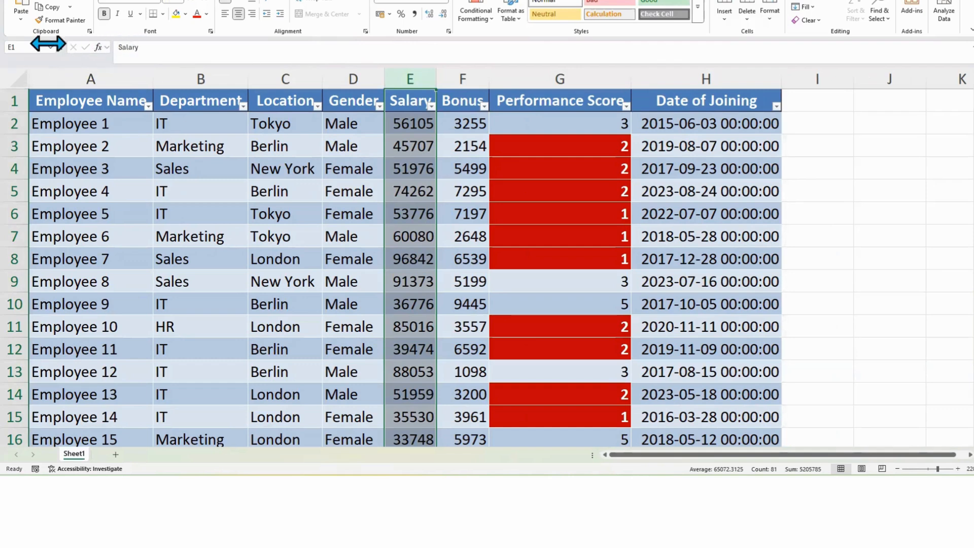
pyautogui.click(30, 46)
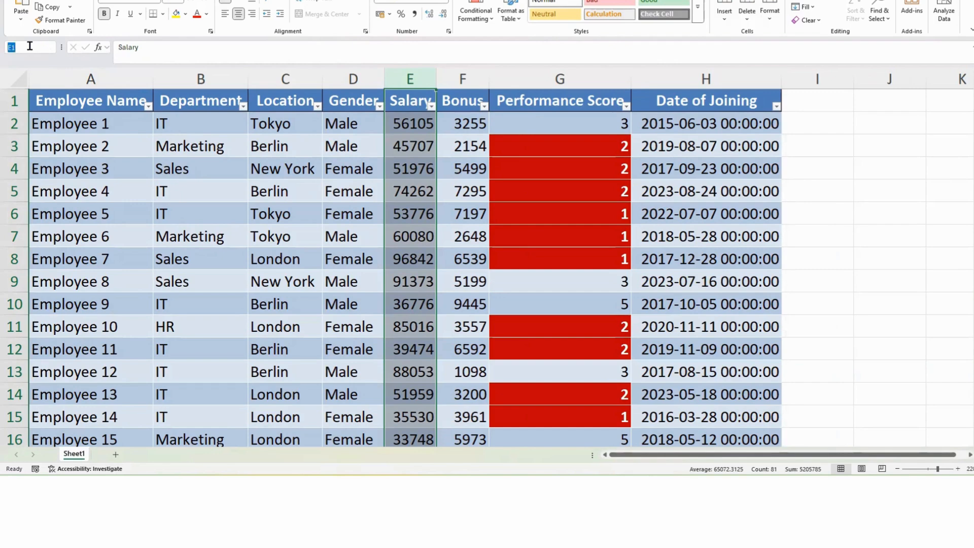
pyautogui.write('Salary')
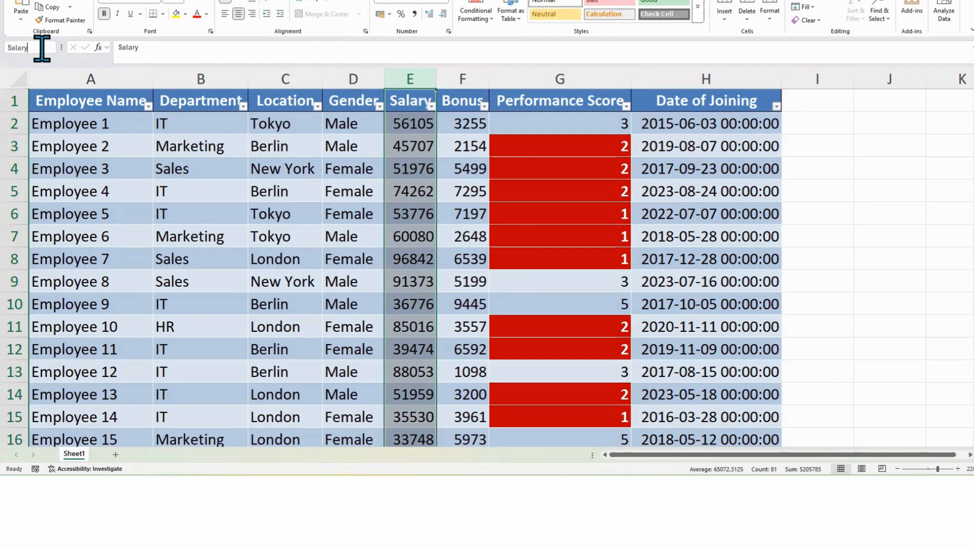
pyautogui.press('Return')
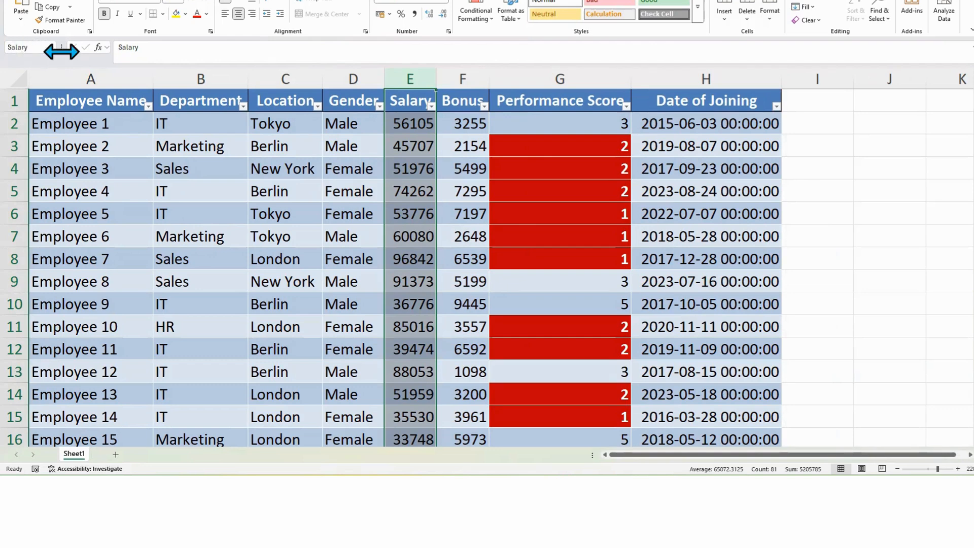
pyautogui.click(474, 151)
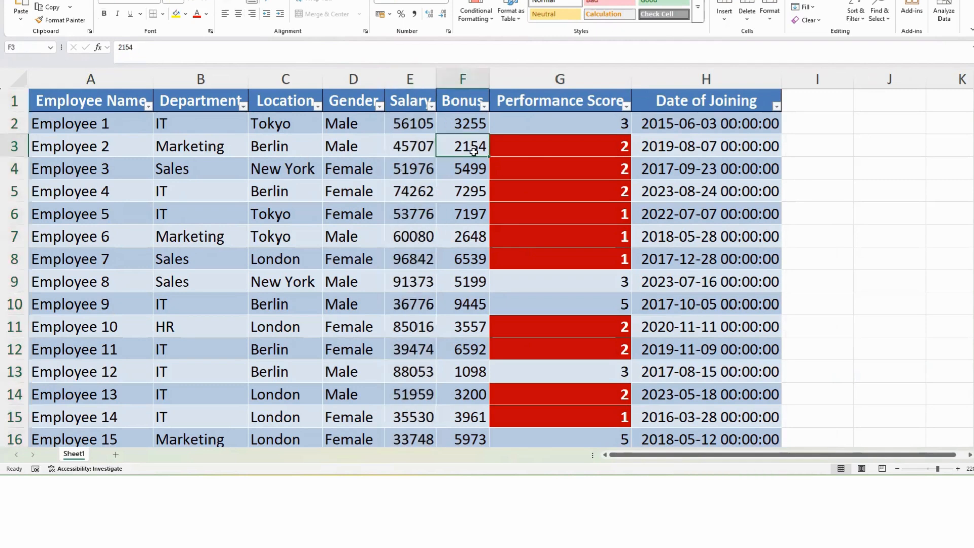
pyautogui.click(366, 183)
pyautogui.click(317, 160)
pyautogui.click(403, 173)
pyautogui.click(407, 136)
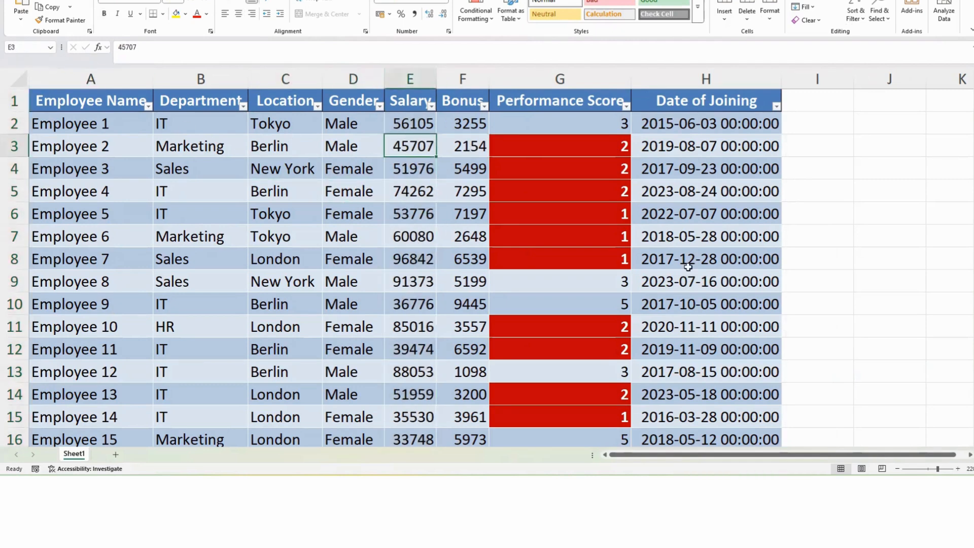
# Step: Enter the formula =SUM(Salary) in cell I2 next to the table
pyautogui.click(820, 124)
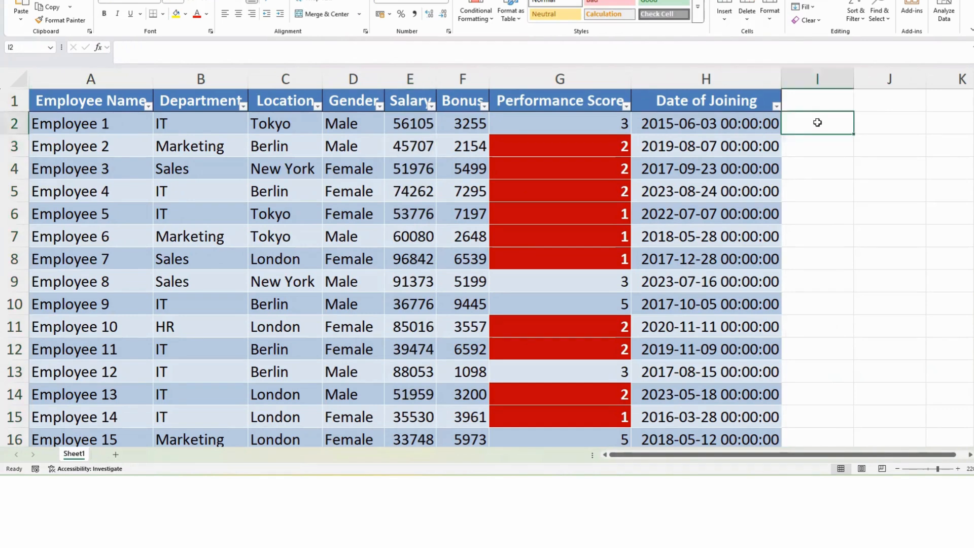
pyautogui.write('=sum')
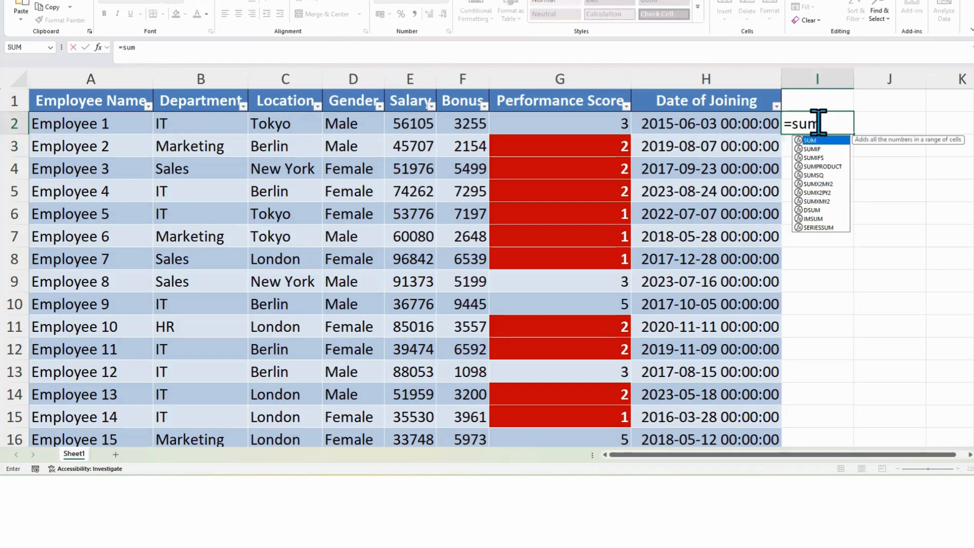
pyautogui.write('(')
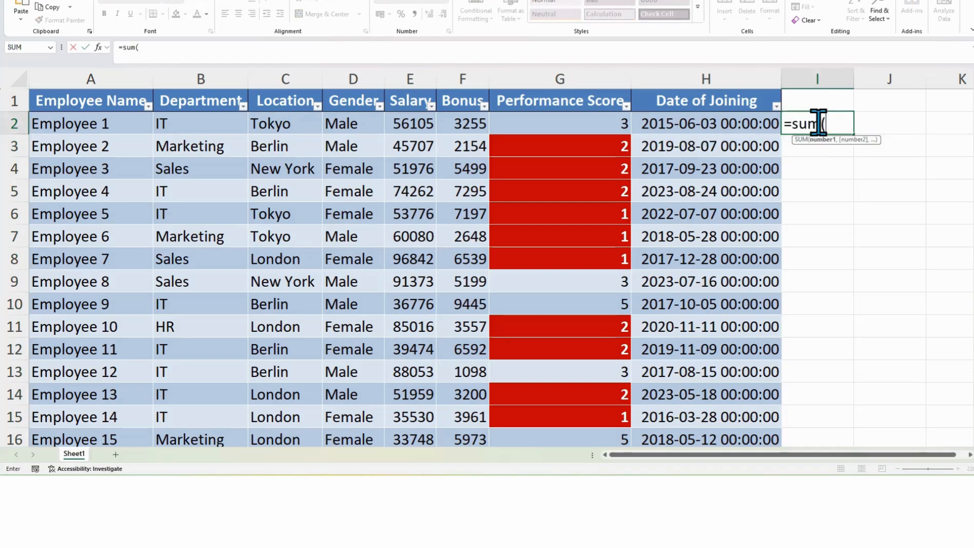
pyautogui.write('sala')
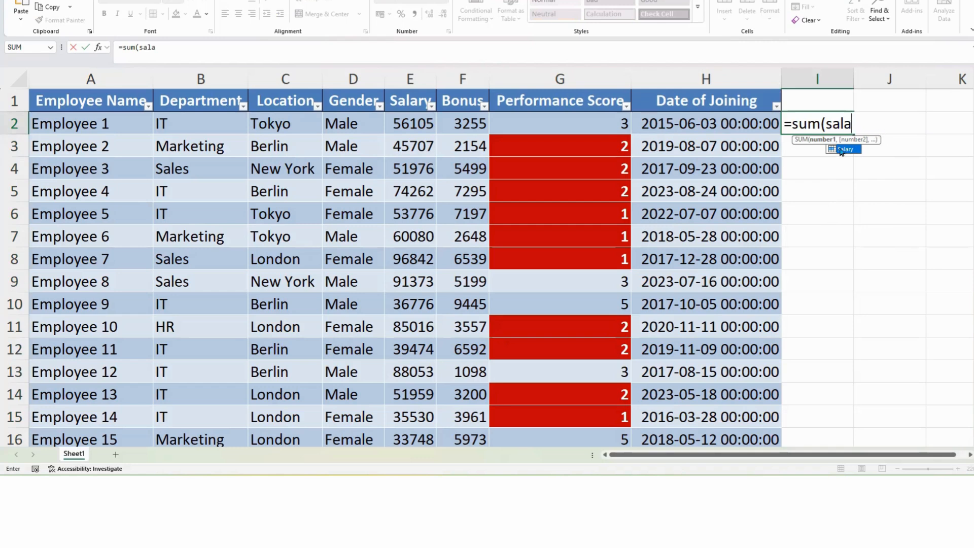
pyautogui.press('Tab')
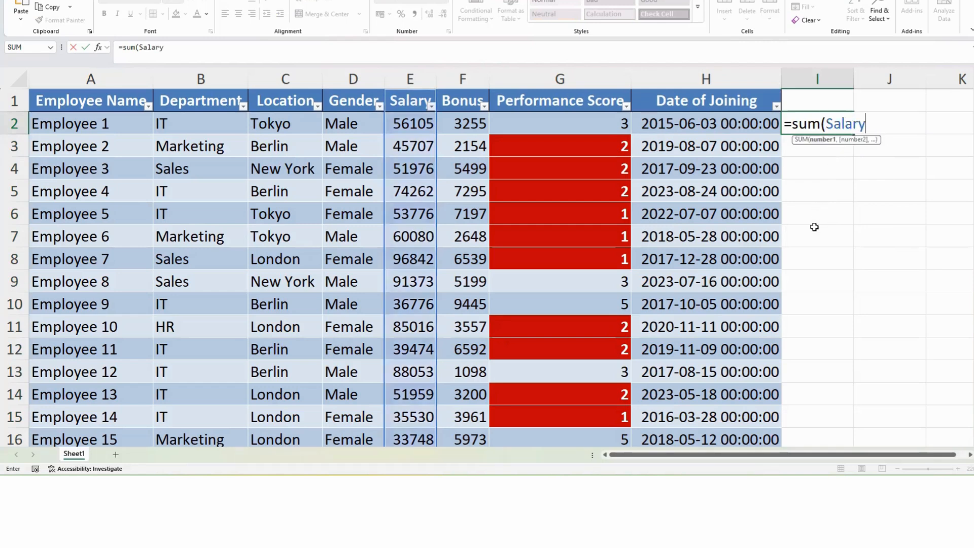
pyautogui.write(')')
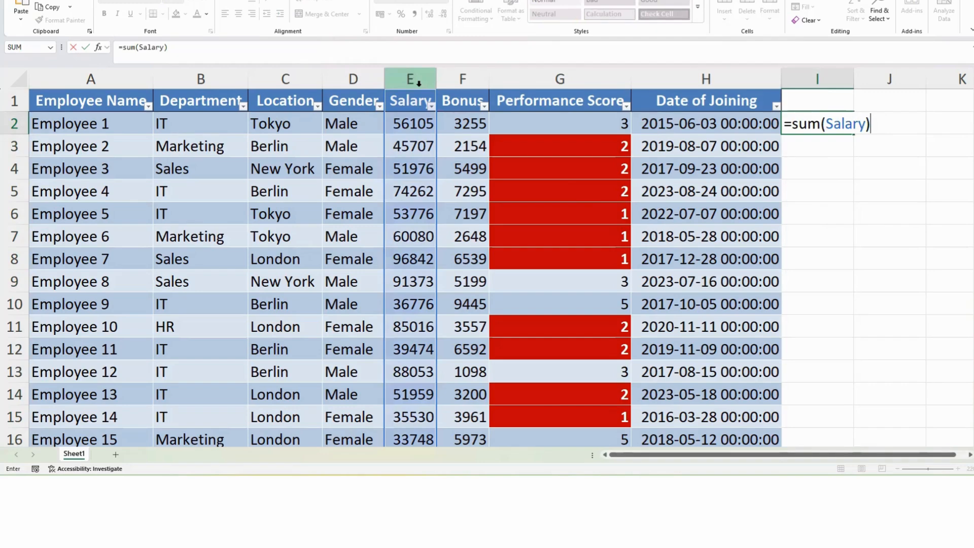
pyautogui.scroll(-10, 415, 115)
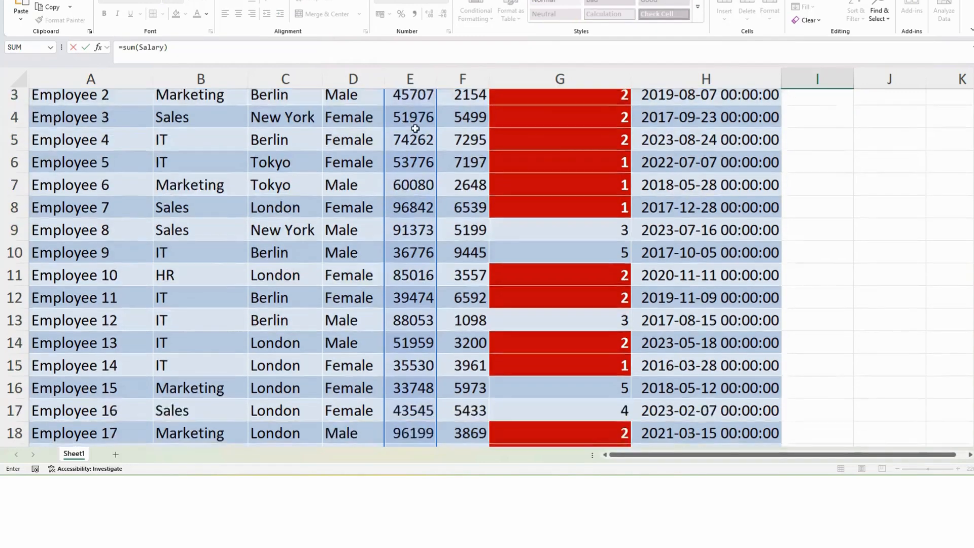
pyautogui.scroll(-15, 415, 134)
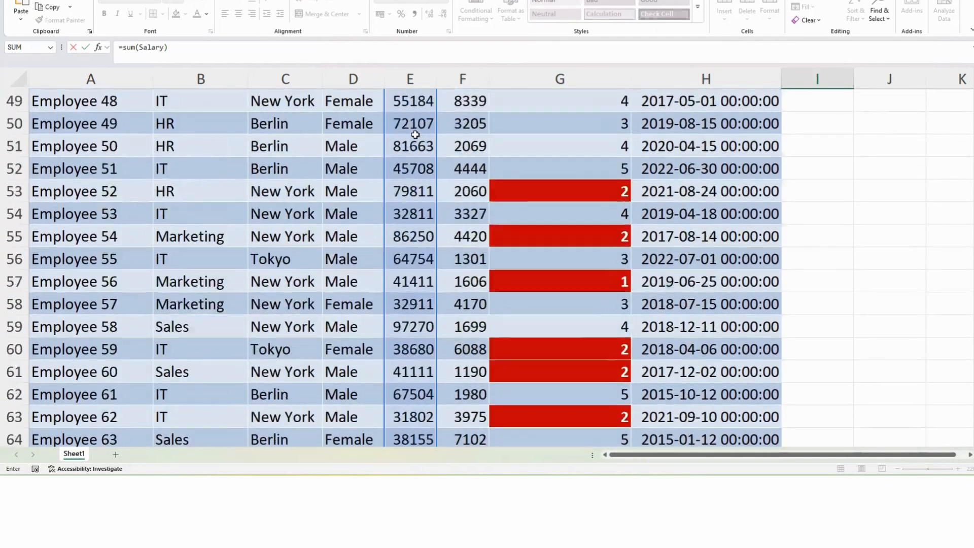
pyautogui.scroll(20, 414, 136)
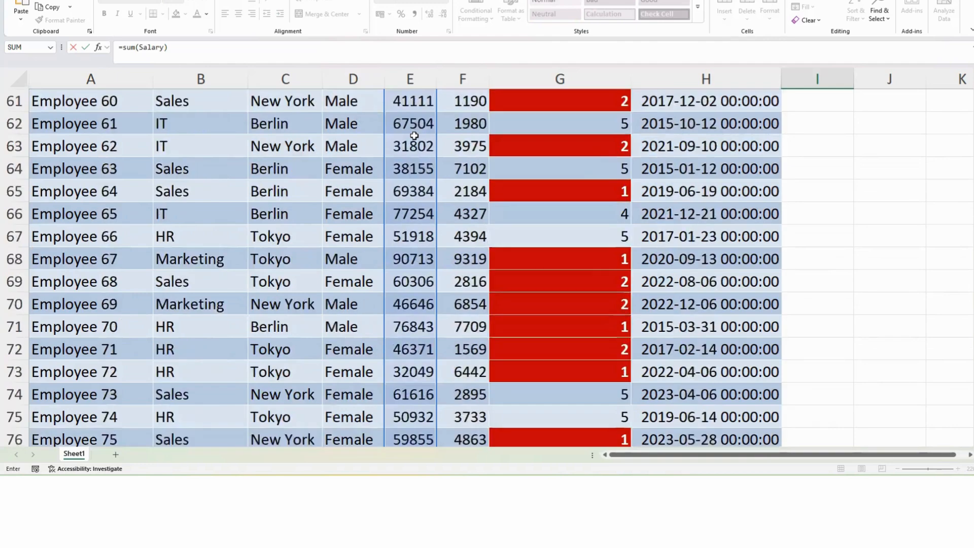
pyautogui.scroll(2, 414, 136)
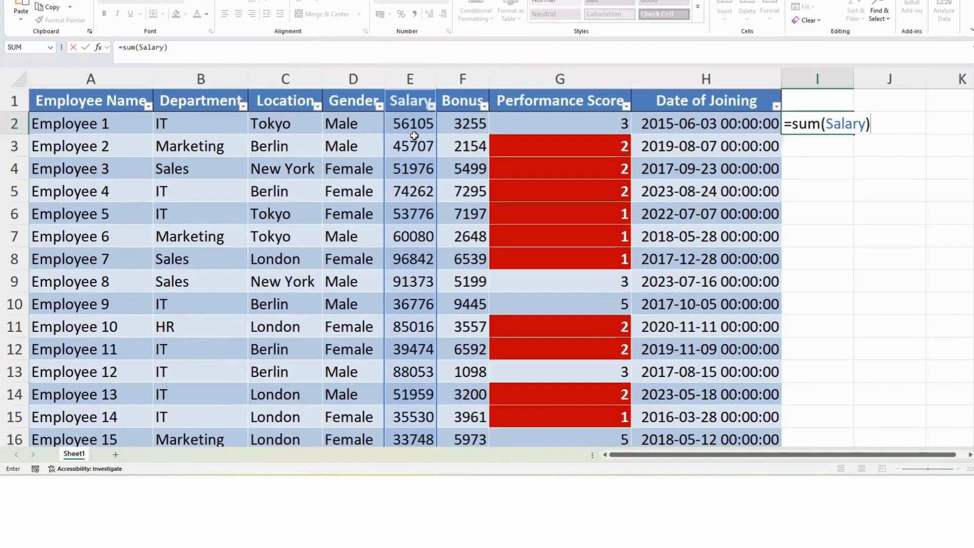
pyautogui.press('Return')
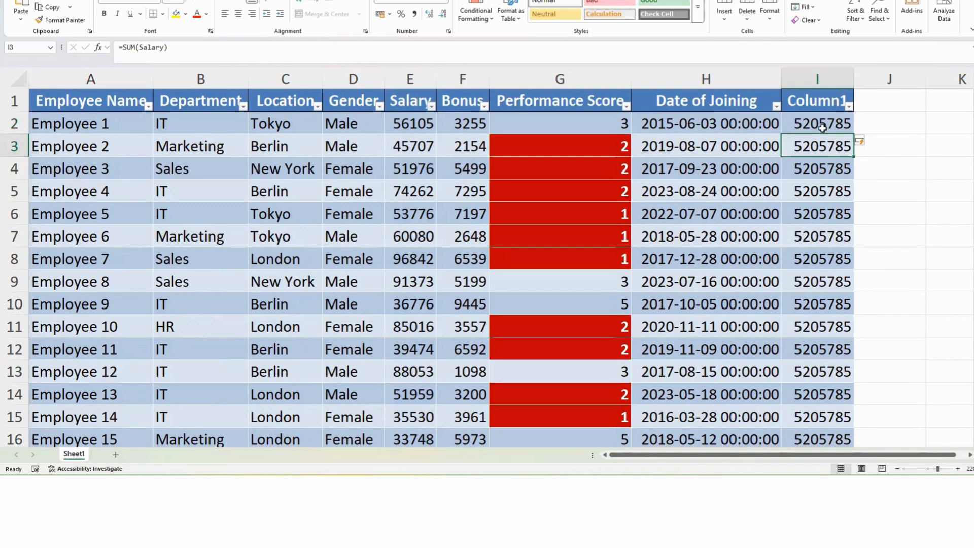
# Step: Inspect the cells of the new calculated column
pyautogui.moveTo(821, 128); pyautogui.dragTo(814, 243)
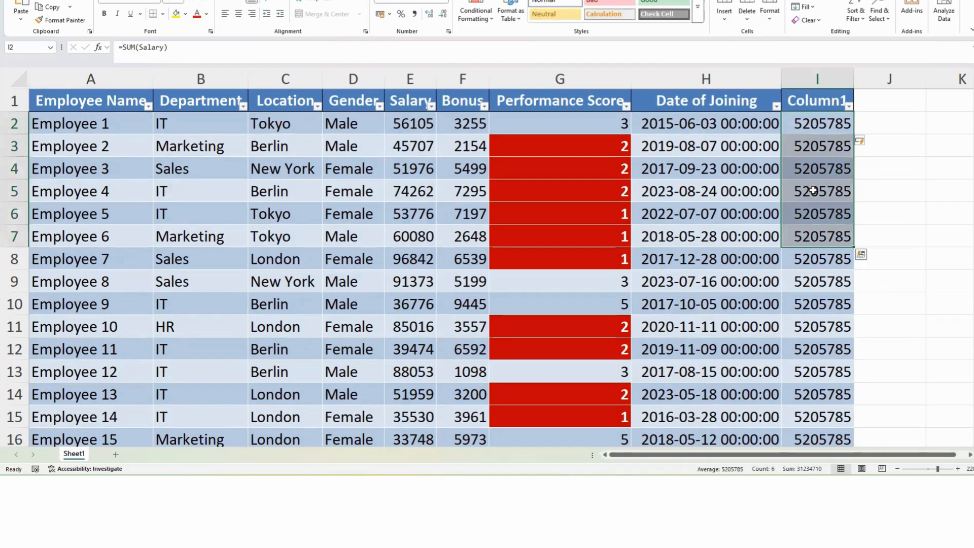
pyautogui.click(805, 144)
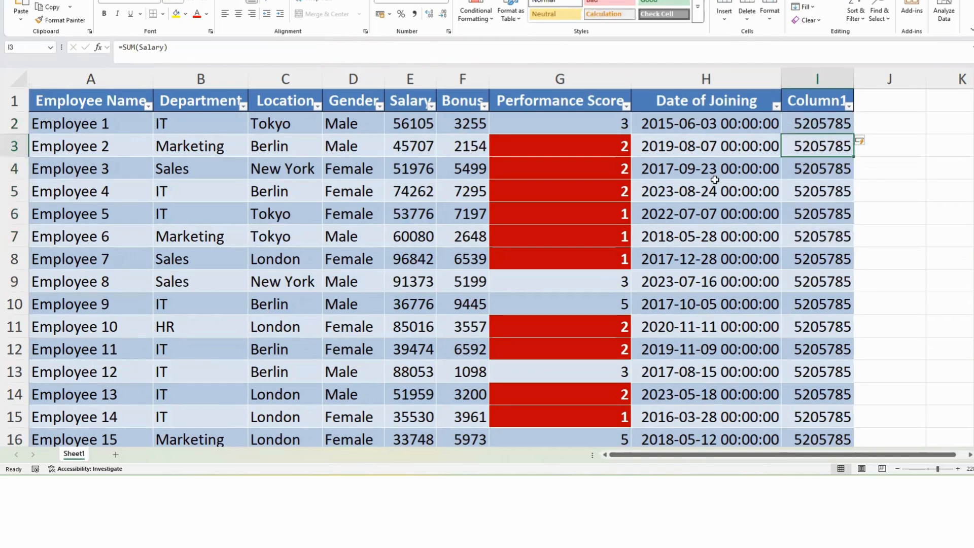
pyautogui.click(807, 166)
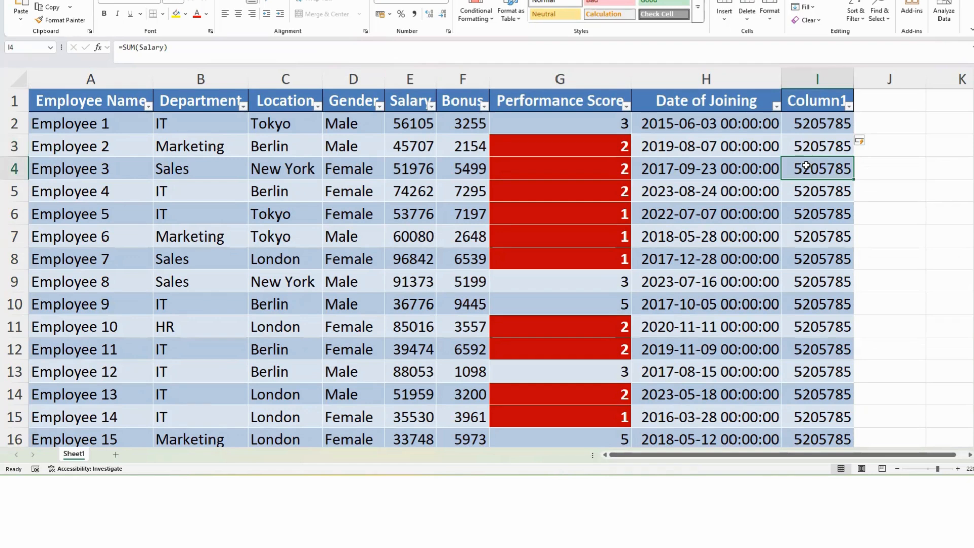
# Step: Undo the calculated column and clear the SUM formula from cell I2
pyautogui.hotkey('ctrl', 'z')
pyautogui.hotkey('ctrl', 'z')
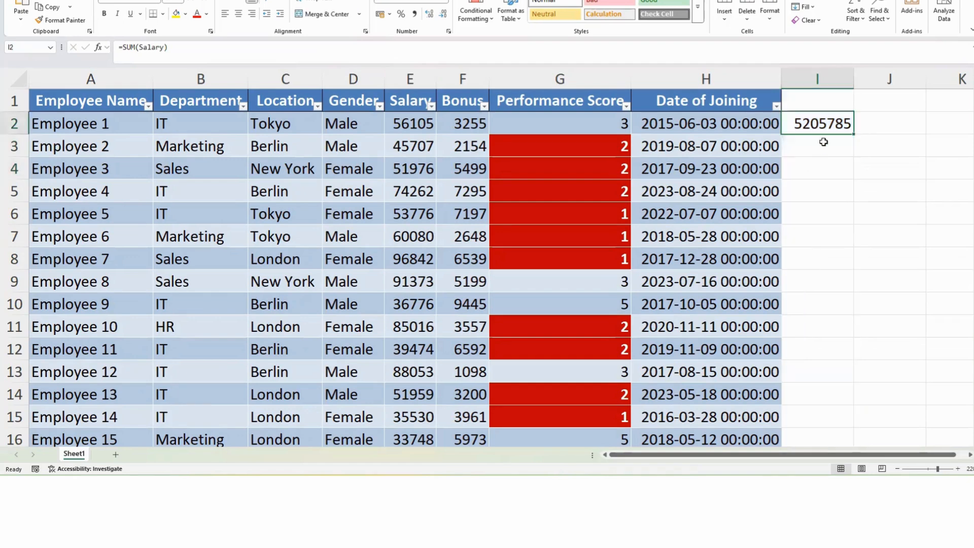
pyautogui.click(889, 123)
pyautogui.click(837, 122)
pyautogui.press('Delete')
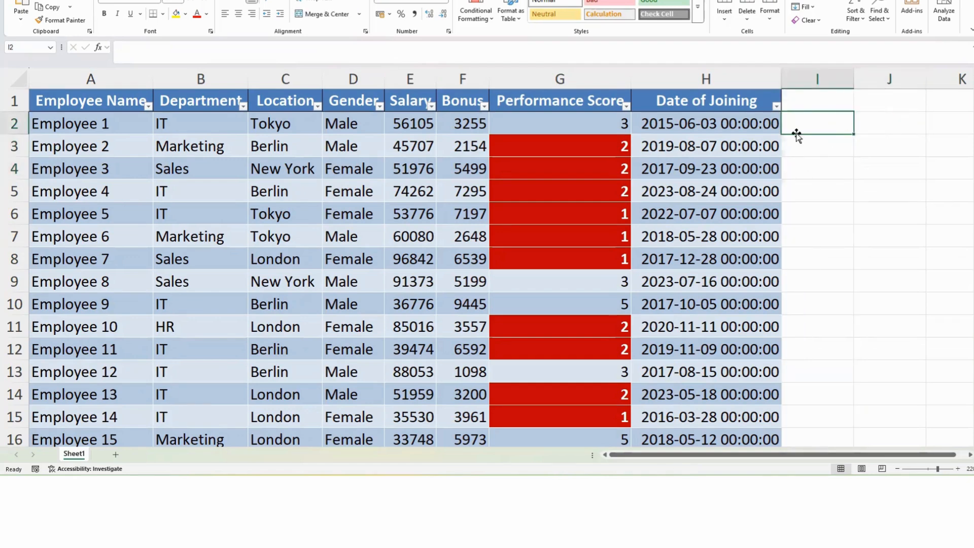
# Step: Enter the formula =SUM(Salary) in cell J2 and give it Comma number format
pyautogui.click(878, 124)
pyautogui.write('=')
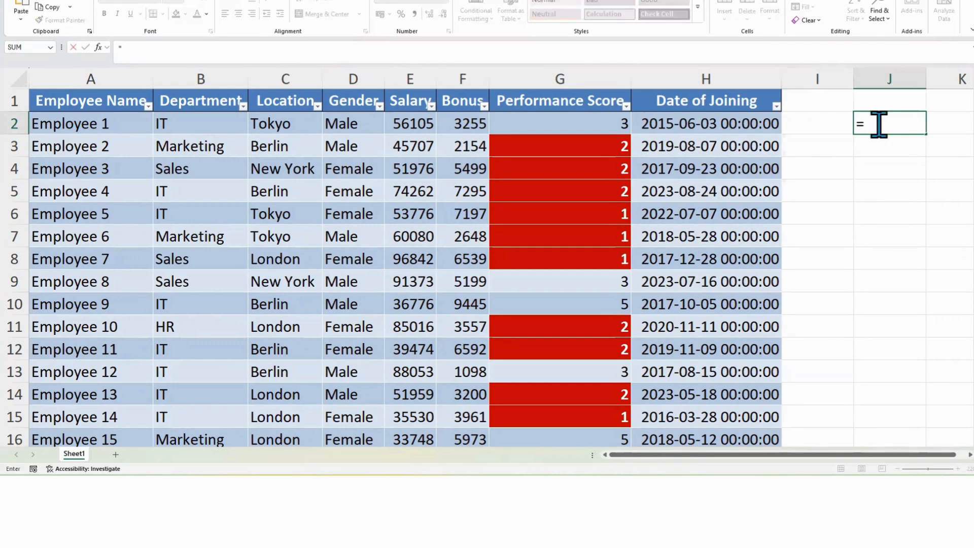
pyautogui.write('sum(')
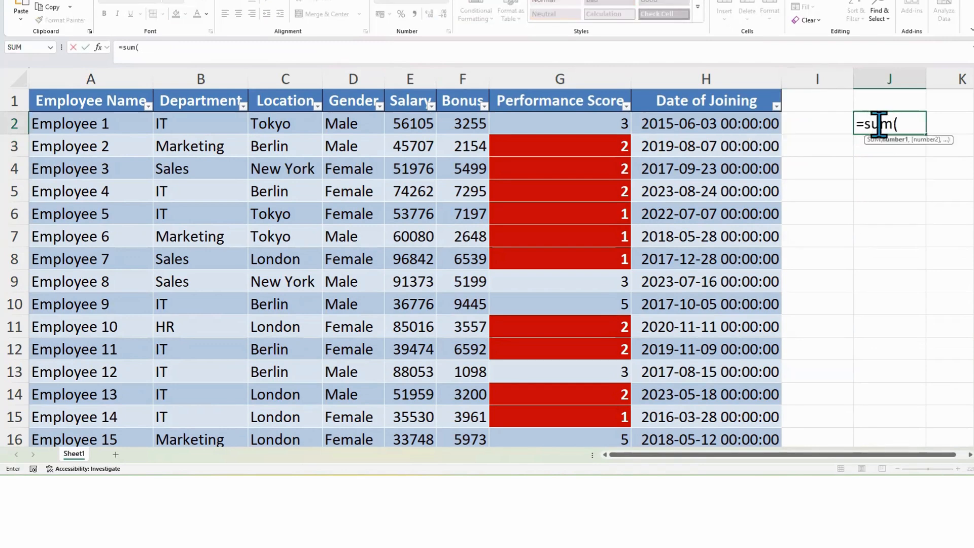
pyautogui.write('sa')
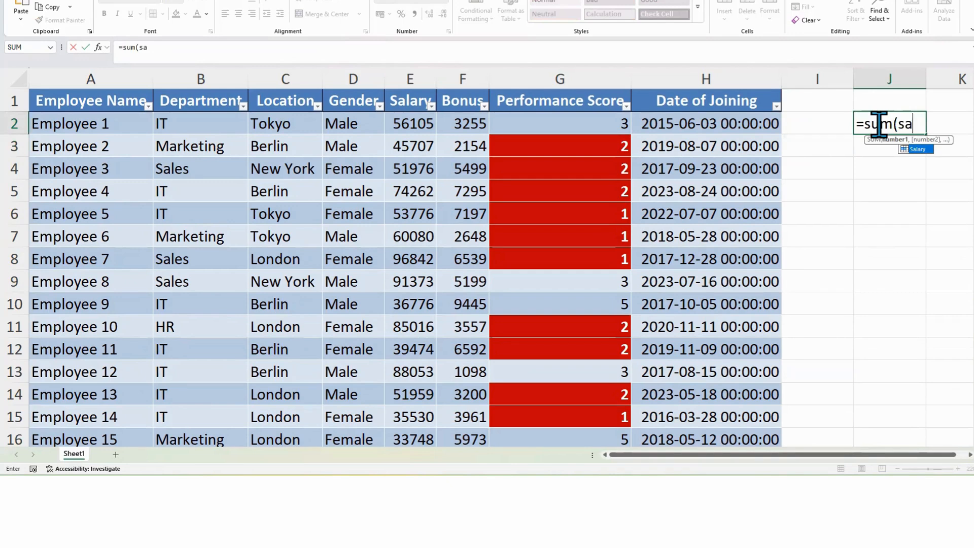
pyautogui.write('l')
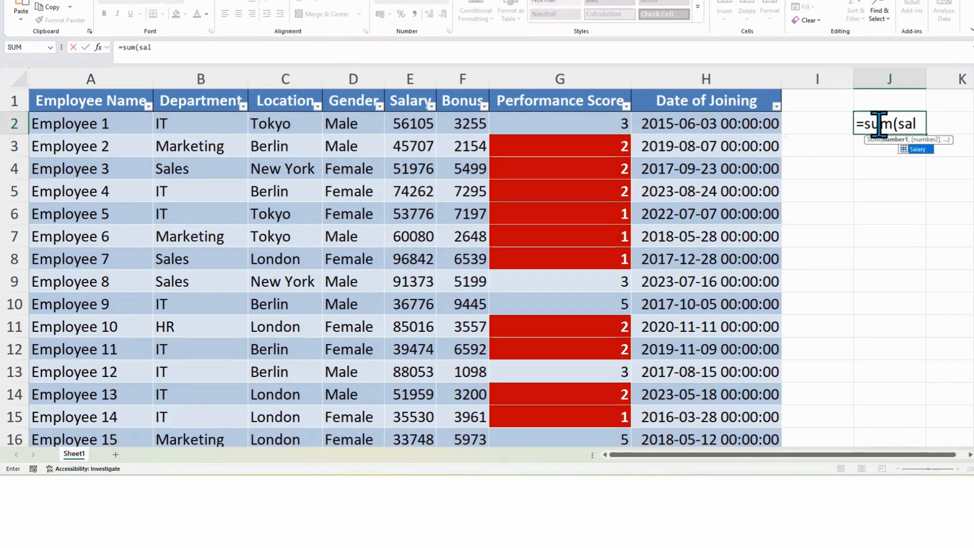
pyautogui.doubleClick(915, 149)
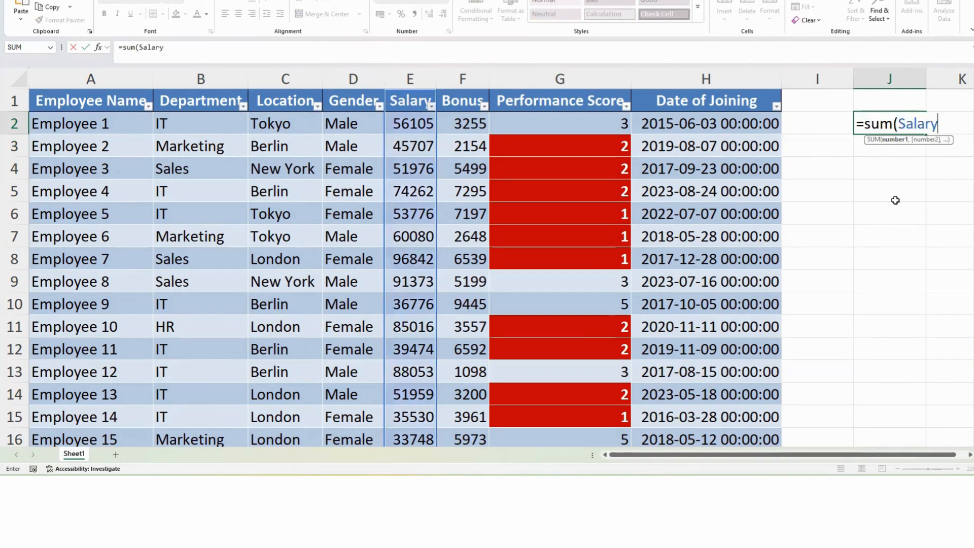
pyautogui.write(')')
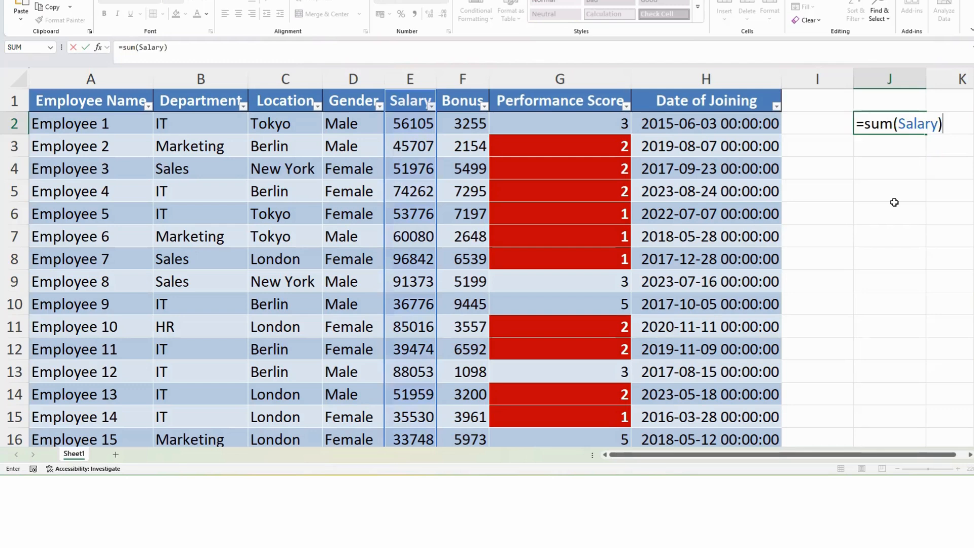
pyautogui.press('Return')
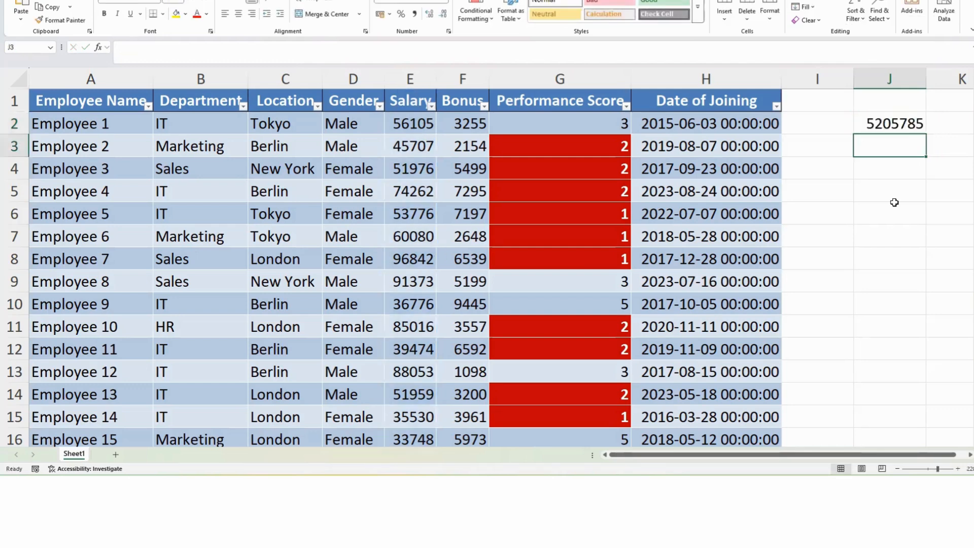
pyautogui.press('Up')
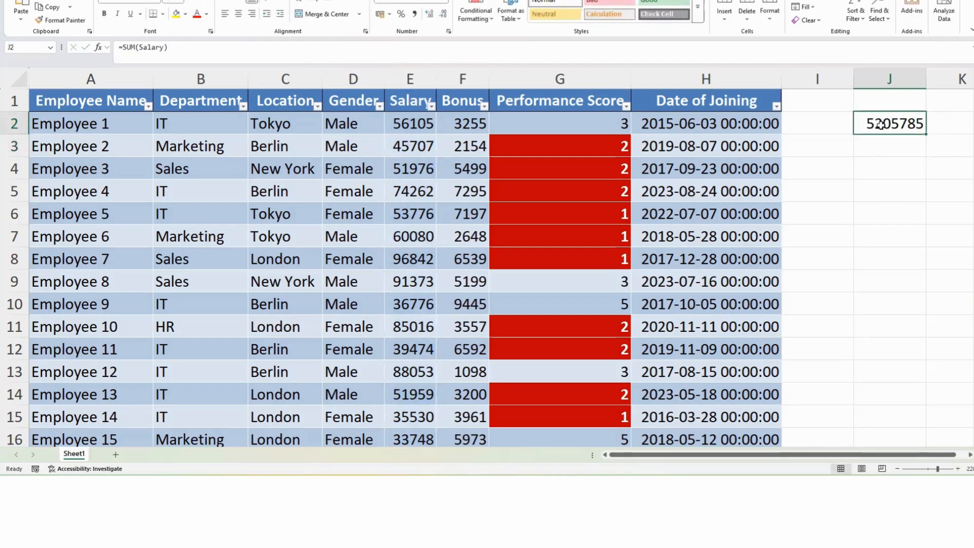
pyautogui.click(413, 17)
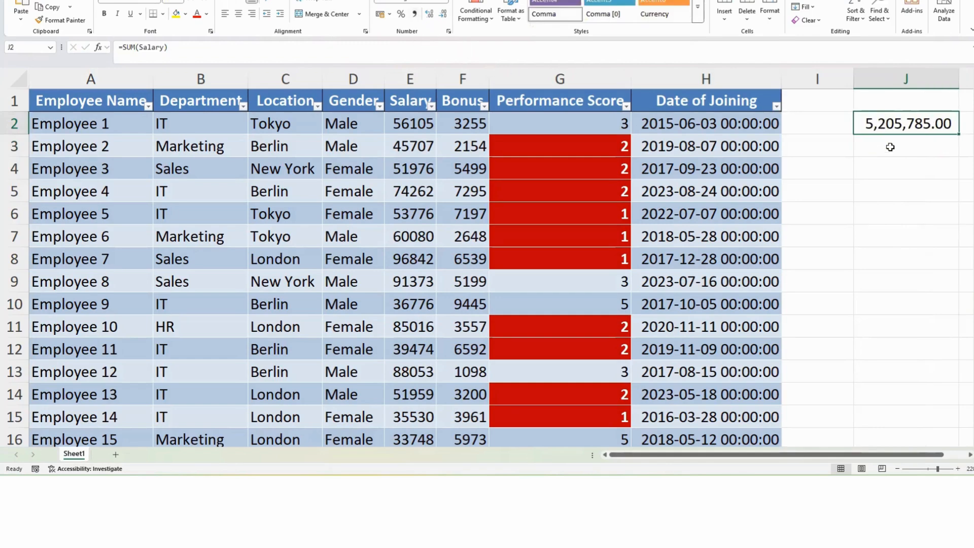
# Step: Turn on the table's Total Row and format the Salary total in Comma style, widening the Salary column
pyautogui.scroll(-6, 546, 206)
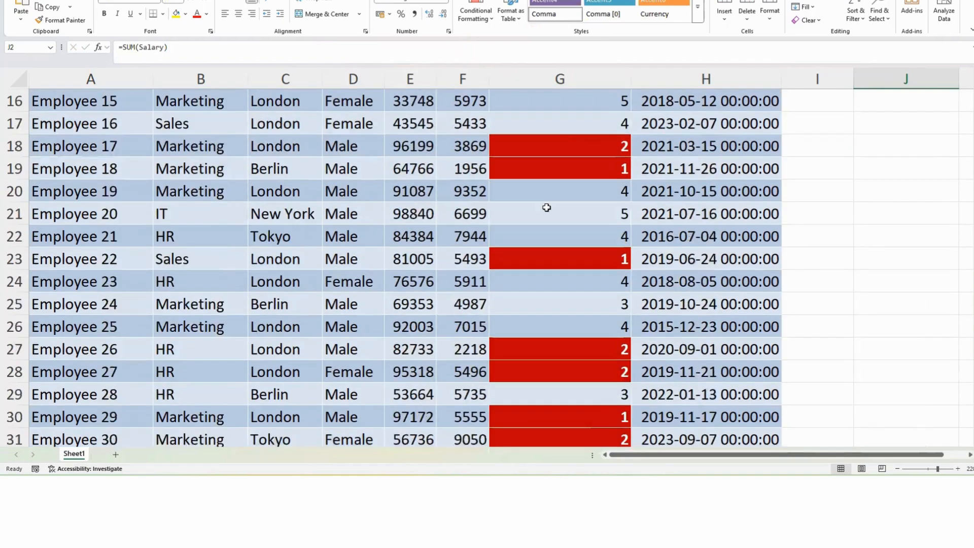
pyautogui.scroll(-20, 546, 205)
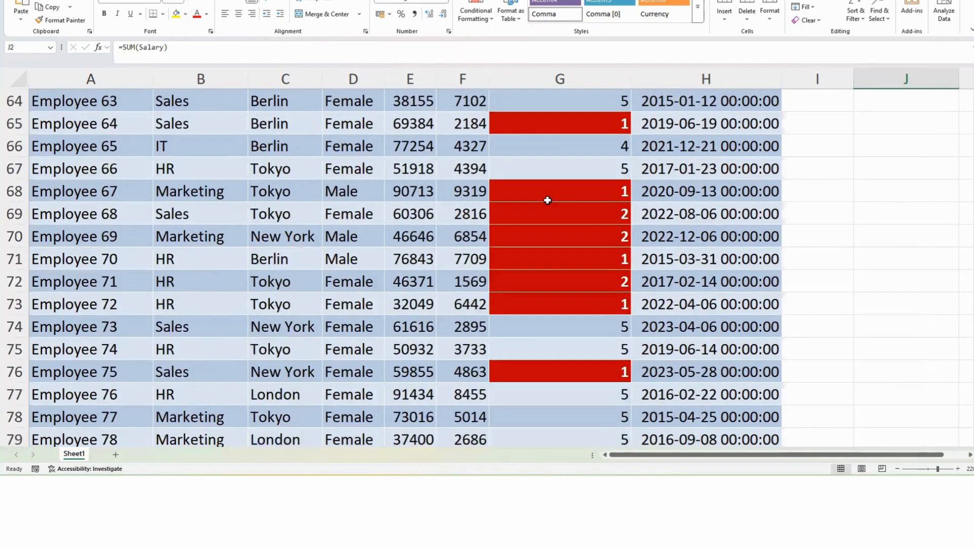
pyautogui.scroll(3, 548, 196)
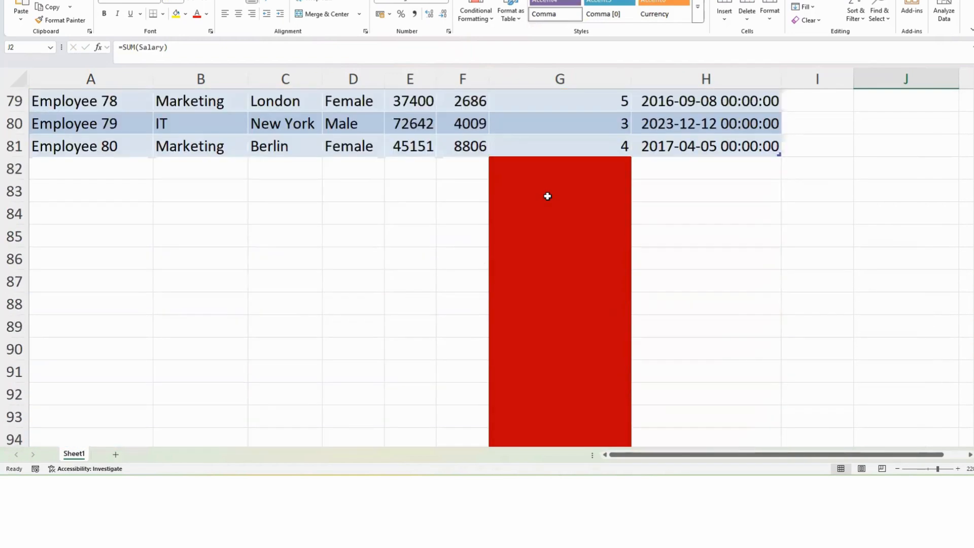
pyautogui.click(418, 168)
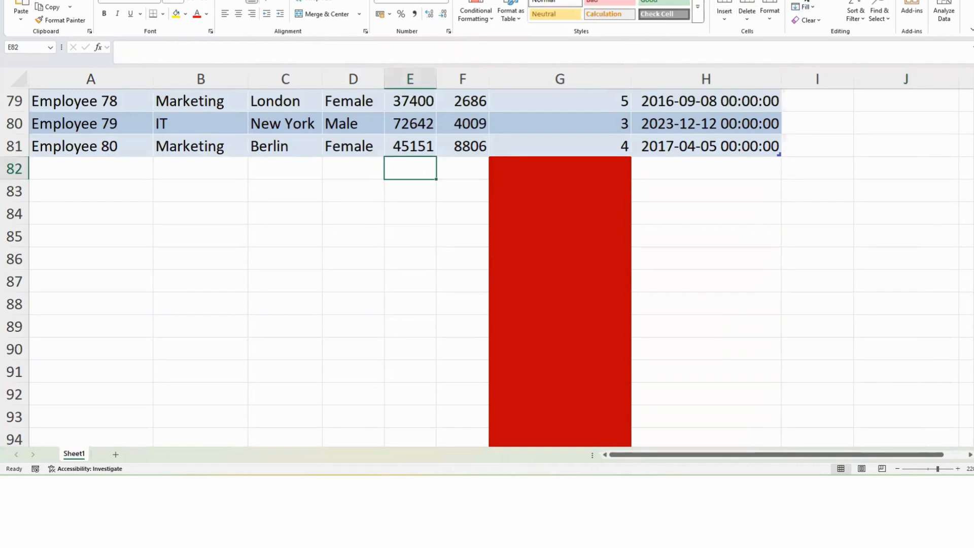
pyautogui.click(806, 1)
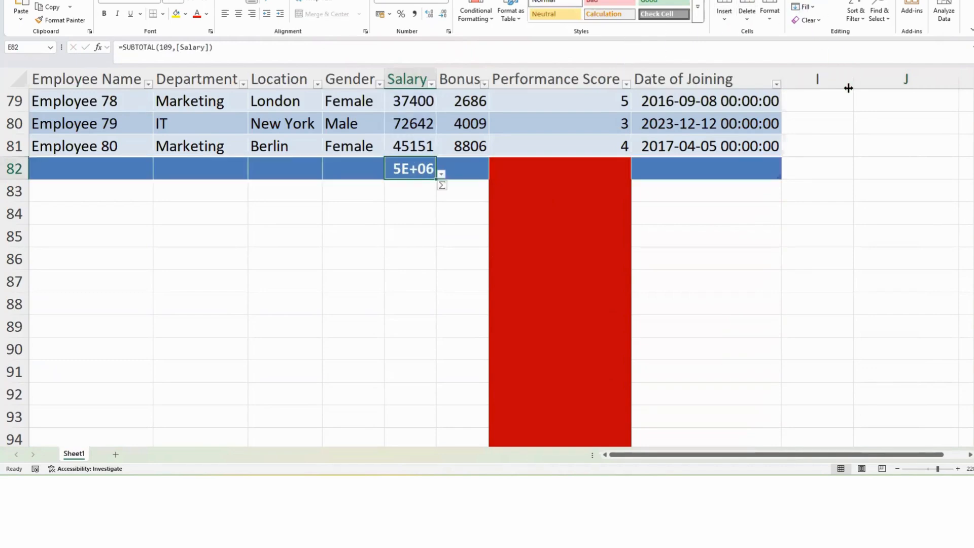
pyautogui.moveTo(436, 78); pyautogui.dragTo(475, 79)
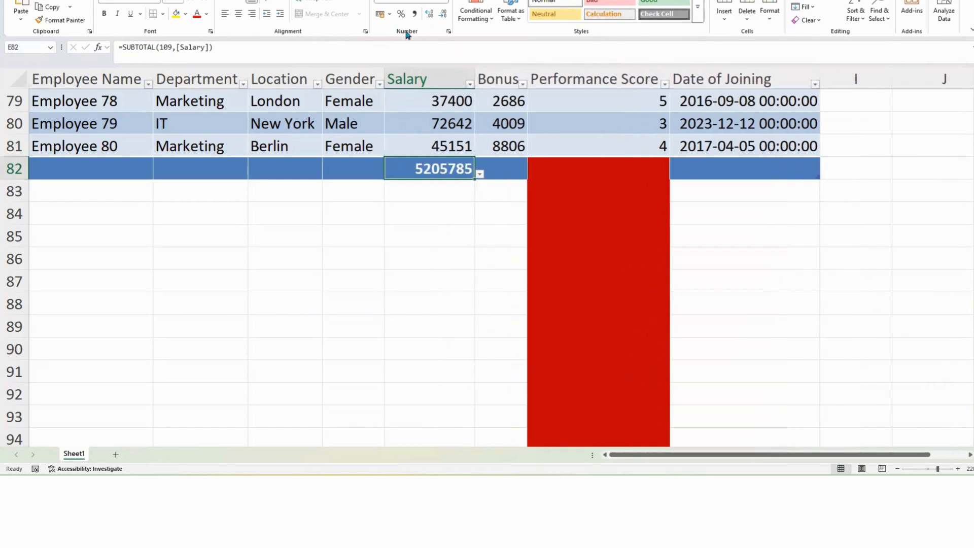
pyautogui.click(414, 14)
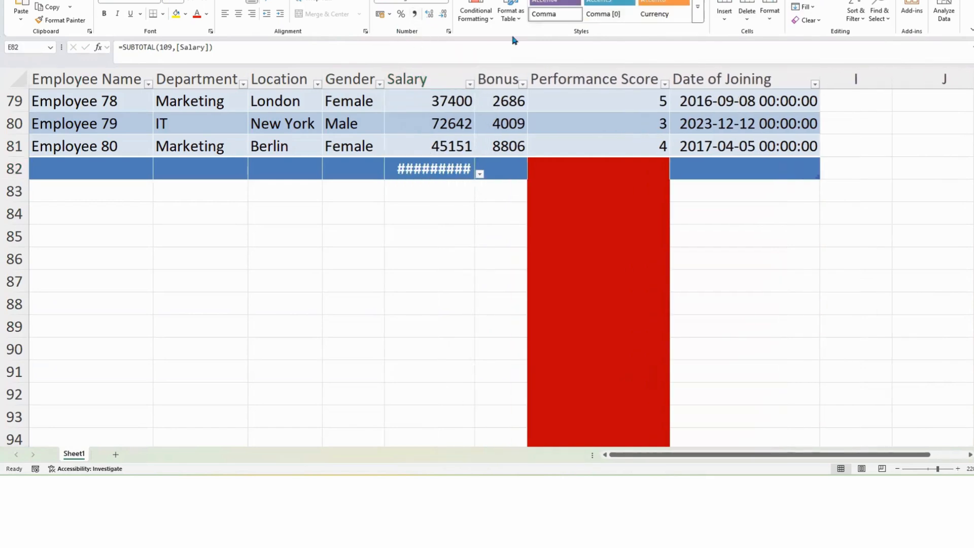
pyautogui.moveTo(475, 76); pyautogui.dragTo(498, 77)
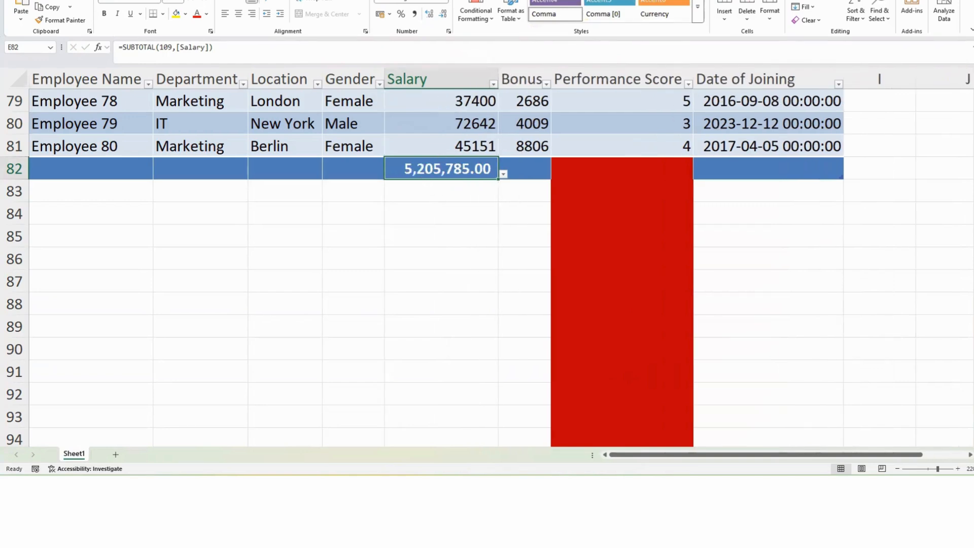
# Step: Widen column J so the SUM result in J2 fits
pyautogui.moveTo(630, 453); pyautogui.dragTo(741, 445)
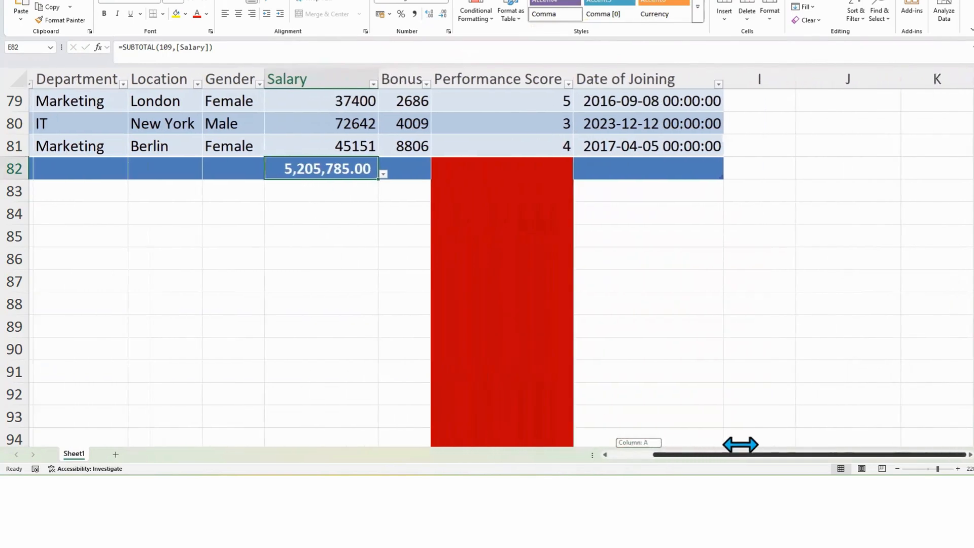
pyautogui.scroll(20, 783, 211)
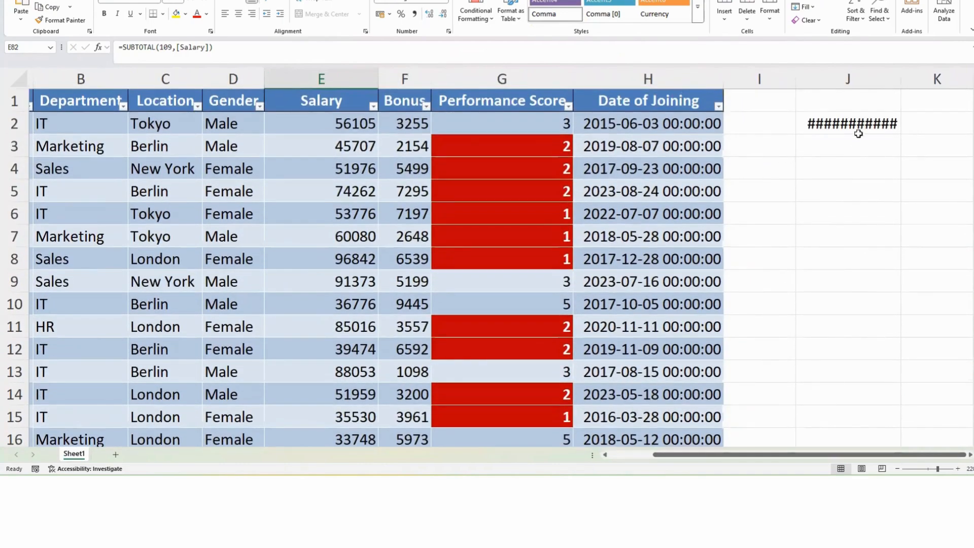
pyautogui.click(857, 134)
pyautogui.moveTo(901, 79); pyautogui.dragTo(908, 79)
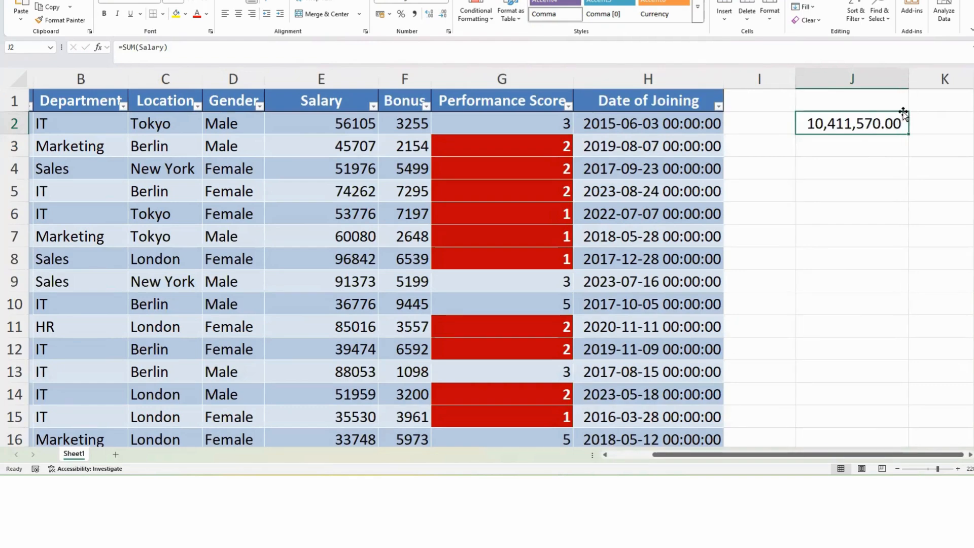
# Step: Delete the Salary total from the table's total row
pyautogui.scroll(-11, 457, 253)
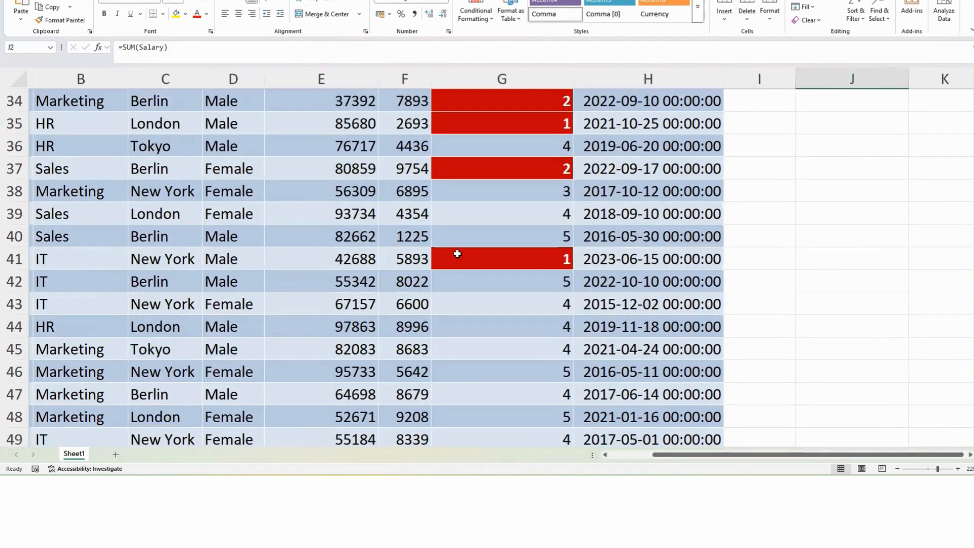
pyautogui.scroll(-16, 457, 254)
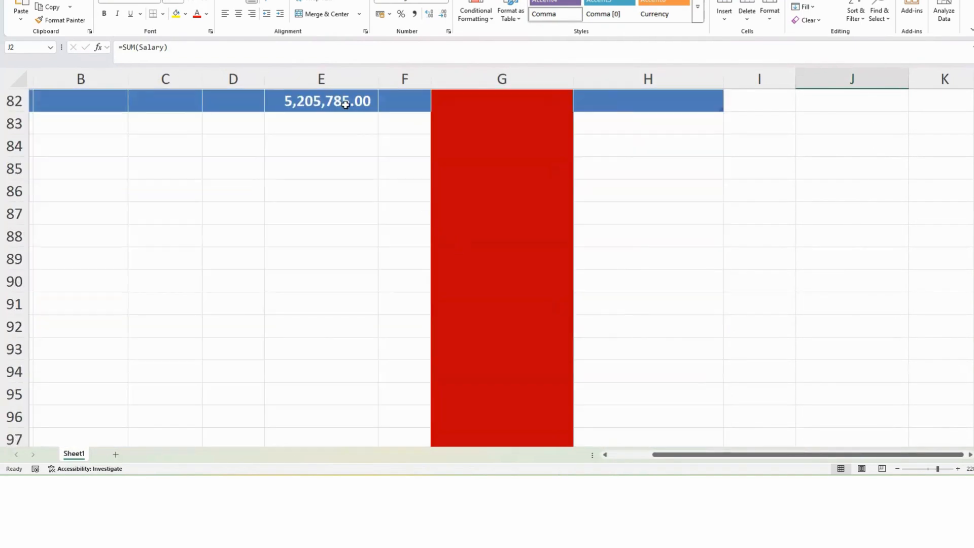
pyautogui.click(345, 105)
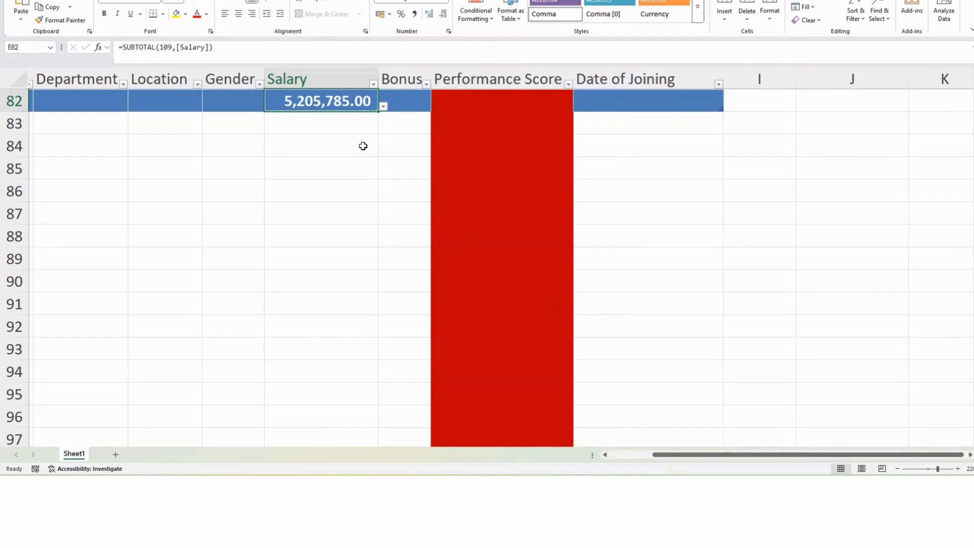
pyautogui.press('Delete')
pyautogui.scroll(20, 809, 208)
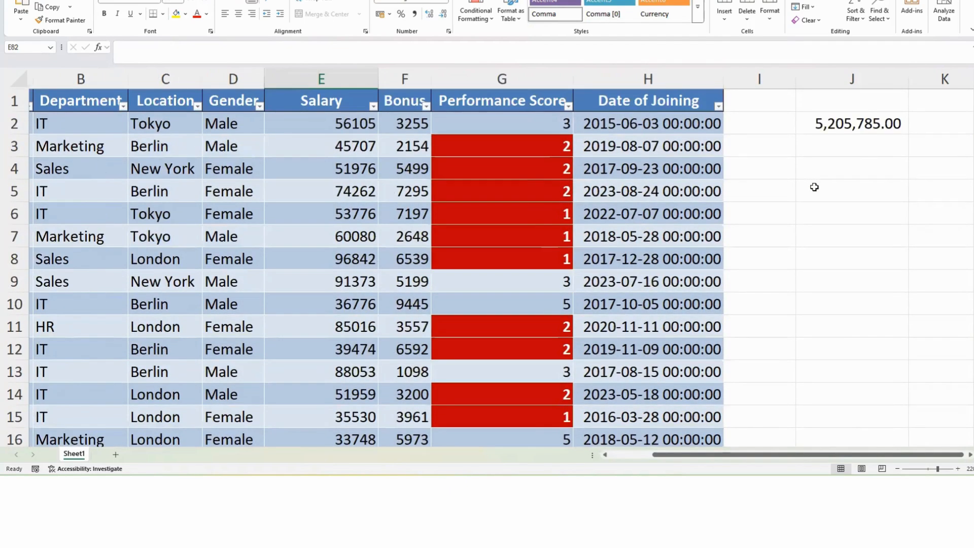
pyautogui.click(837, 124)
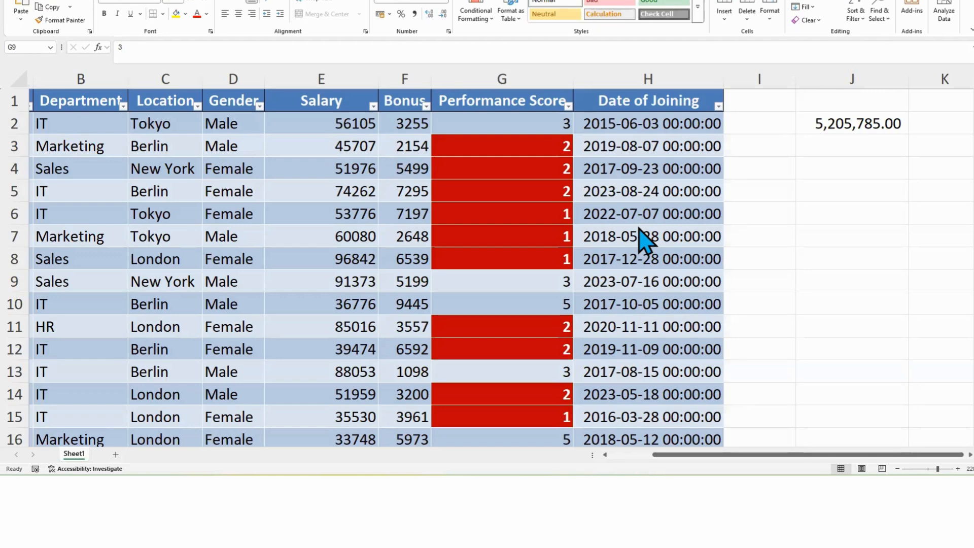
# Step: Select the Performance Score column and name it PerformanceRange
pyautogui.click(523, 162)
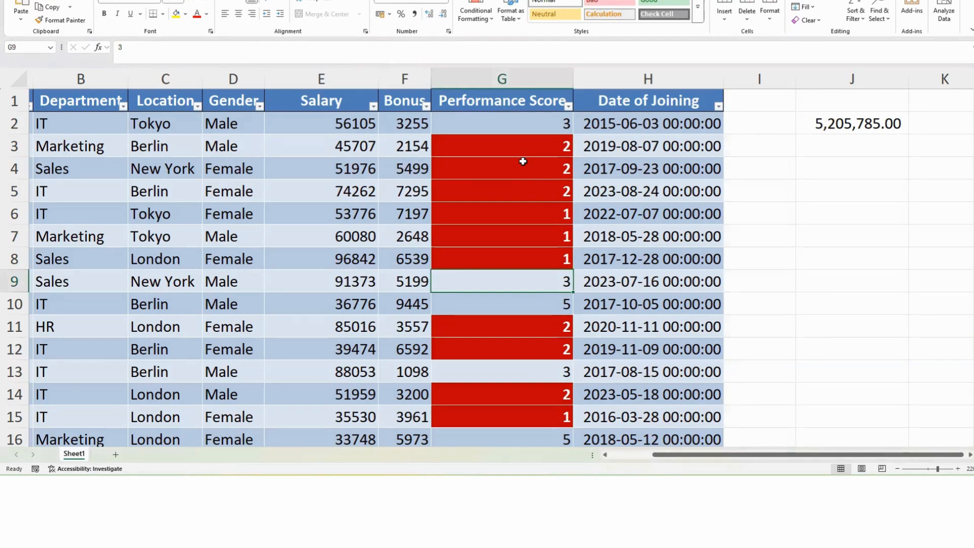
pyautogui.click(511, 79)
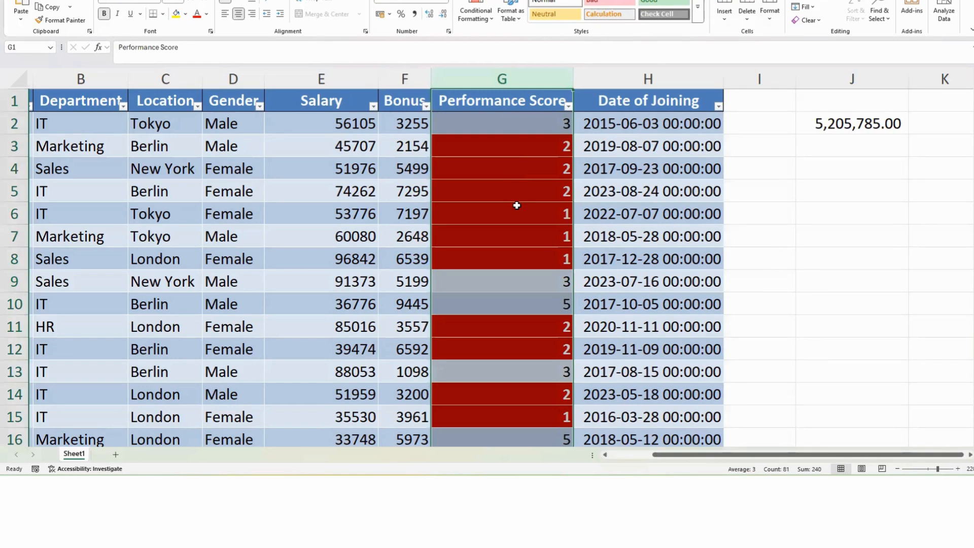
pyautogui.click(39, 42)
pyautogui.write('Pe')
pyautogui.write('rforman')
pyautogui.write('ceRange')
pyautogui.press('Return')
# Step: In J4, enter an AVERAGE formula that uses the PerformanceRange named range
pyautogui.click(828, 175)
pyautogui.write('=')
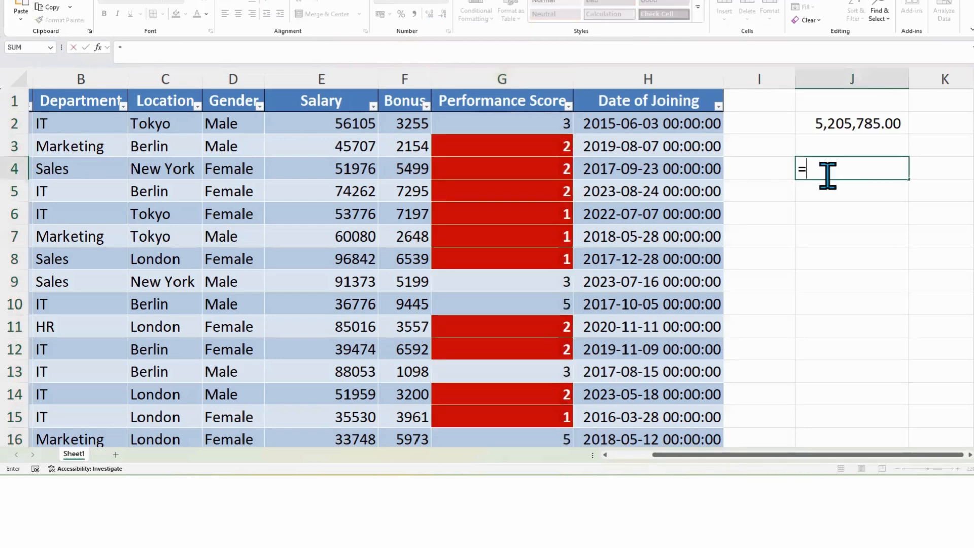
pyautogui.write('av')
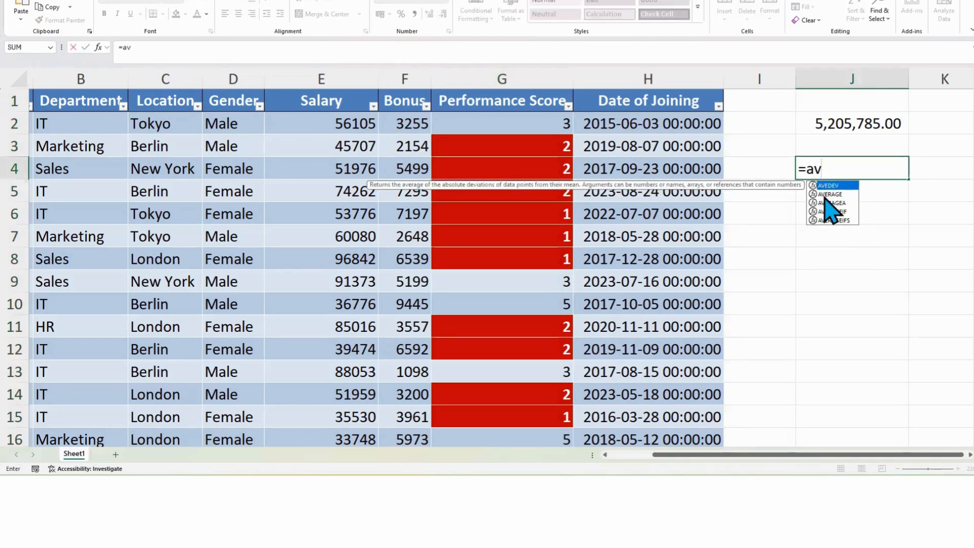
pyautogui.click(828, 194)
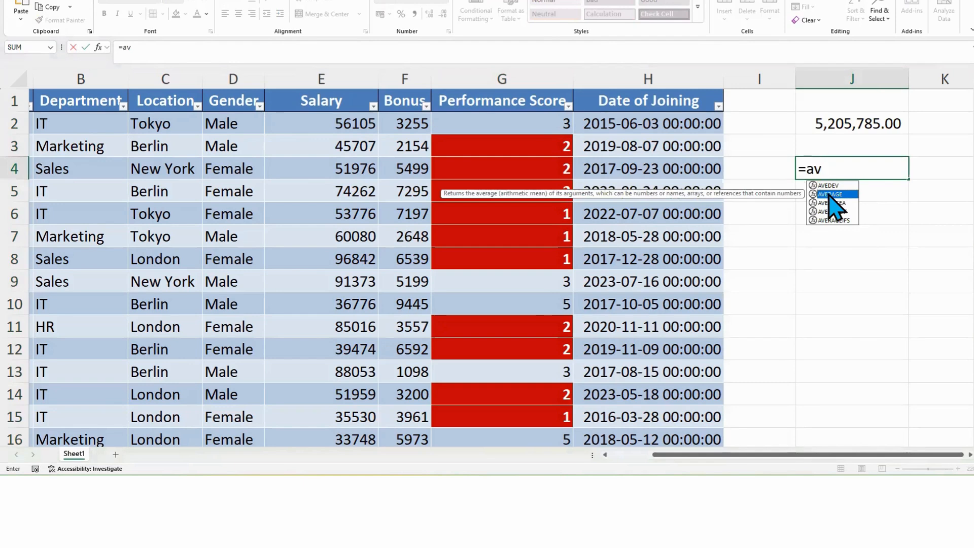
pyautogui.doubleClick(834, 196)
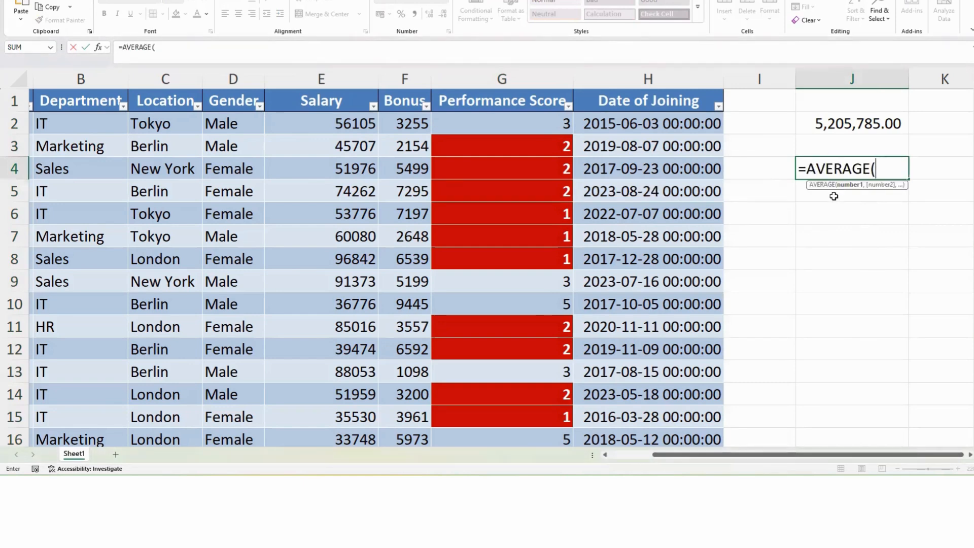
pyautogui.write('perfo')
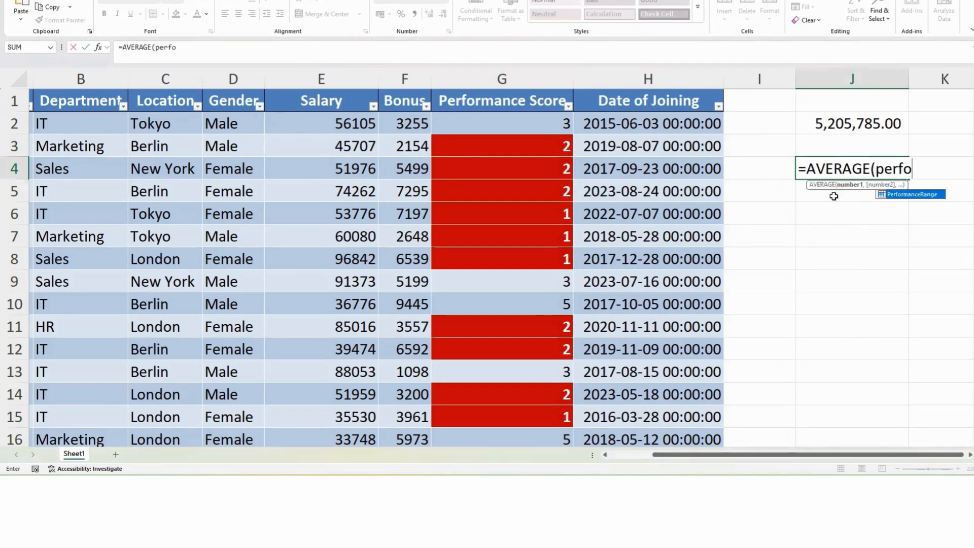
pyautogui.doubleClick(897, 195)
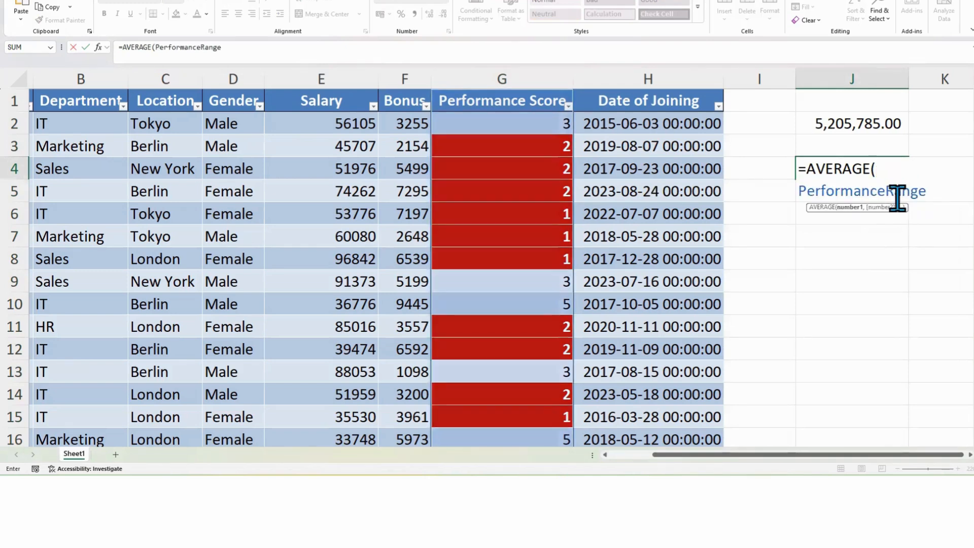
pyautogui.write(')')
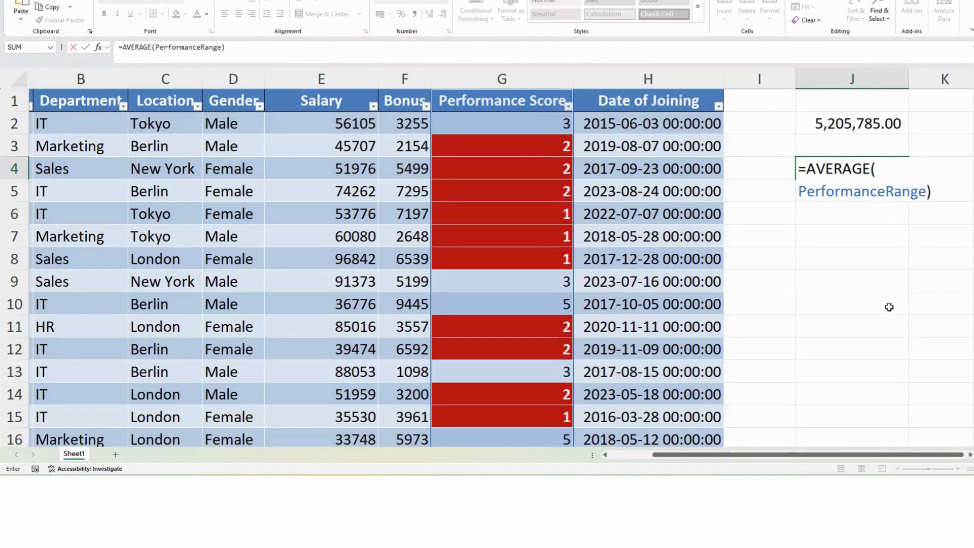
pyautogui.press('Return')
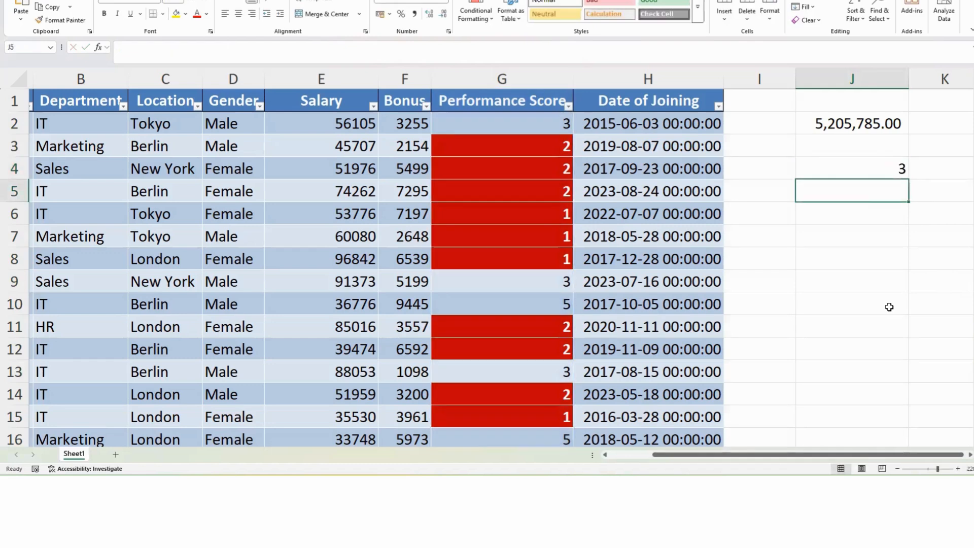
# Step: In J5, enter an AVERAGE formula referencing the table's Performance Score column, and compare its formula with J4's
pyautogui.click(858, 175)
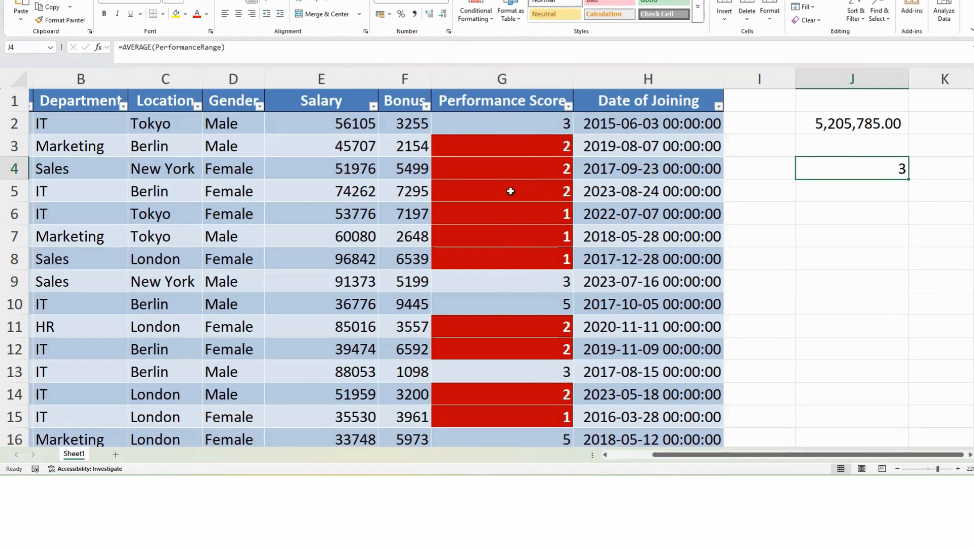
pyautogui.click(838, 196)
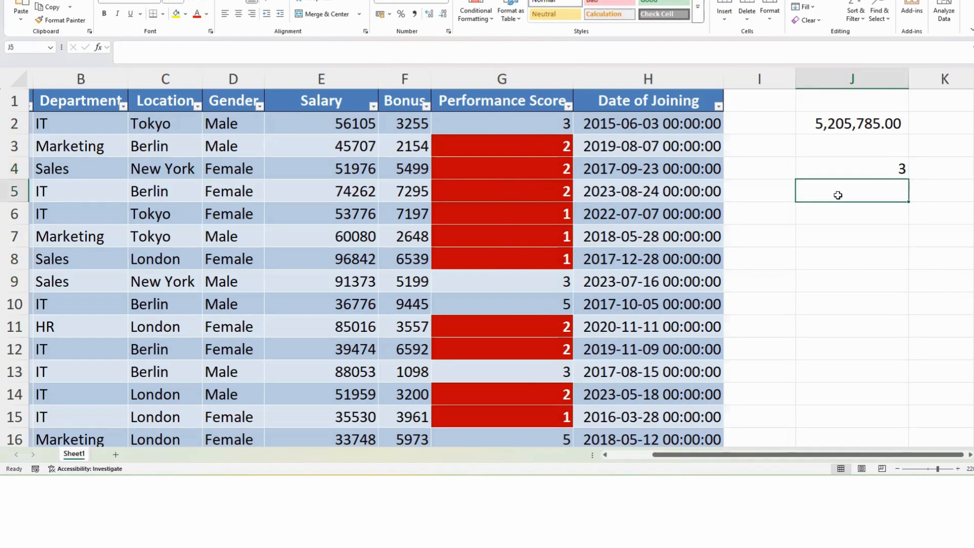
pyautogui.write('=ave')
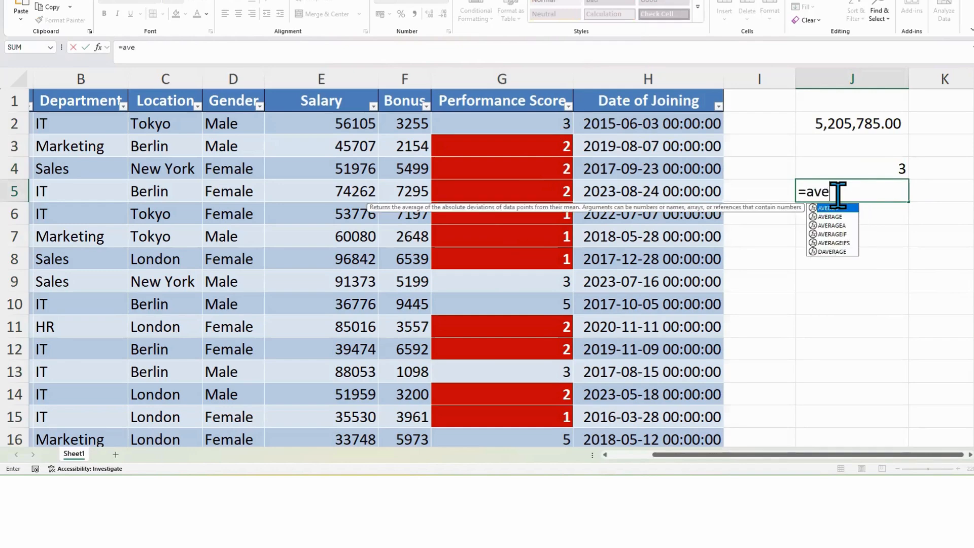
pyautogui.doubleClick(829, 217)
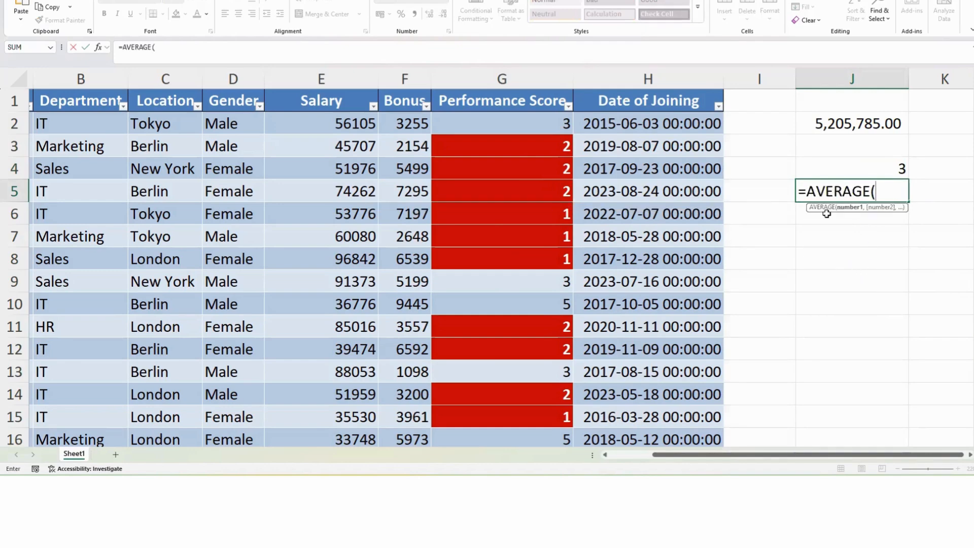
pyautogui.moveTo(476, 128); pyautogui.dragTo(492, 373)
pyautogui.scroll(20, 841, 232)
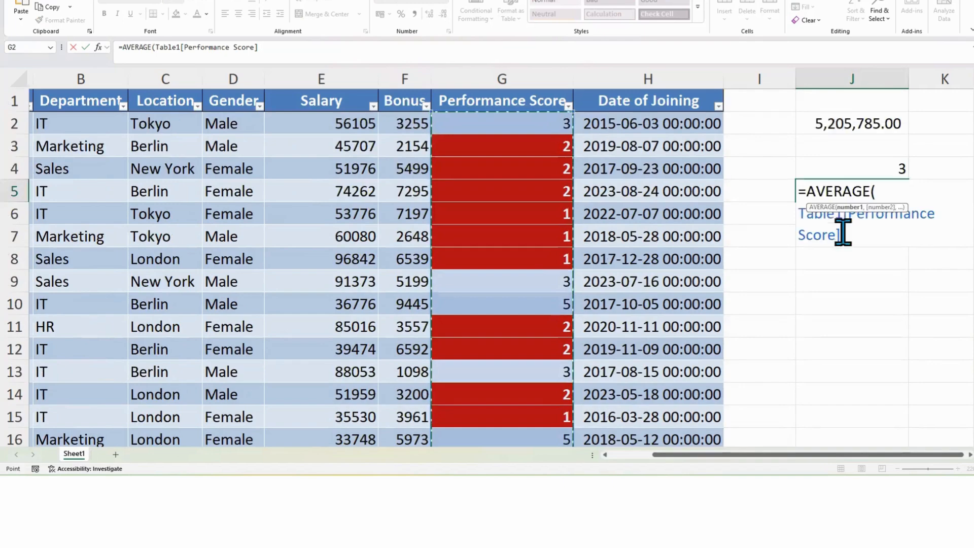
pyautogui.write(')')
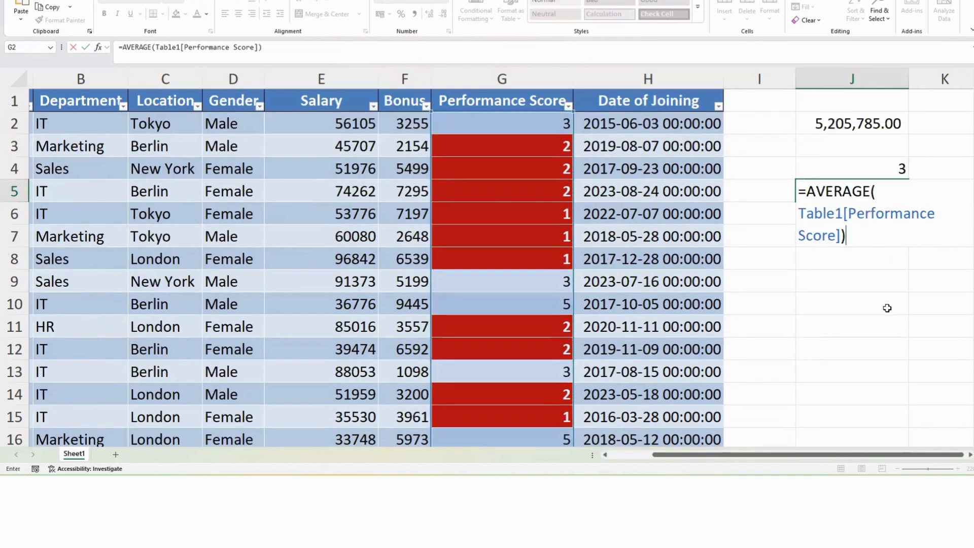
pyautogui.press('Return')
pyautogui.click(884, 187)
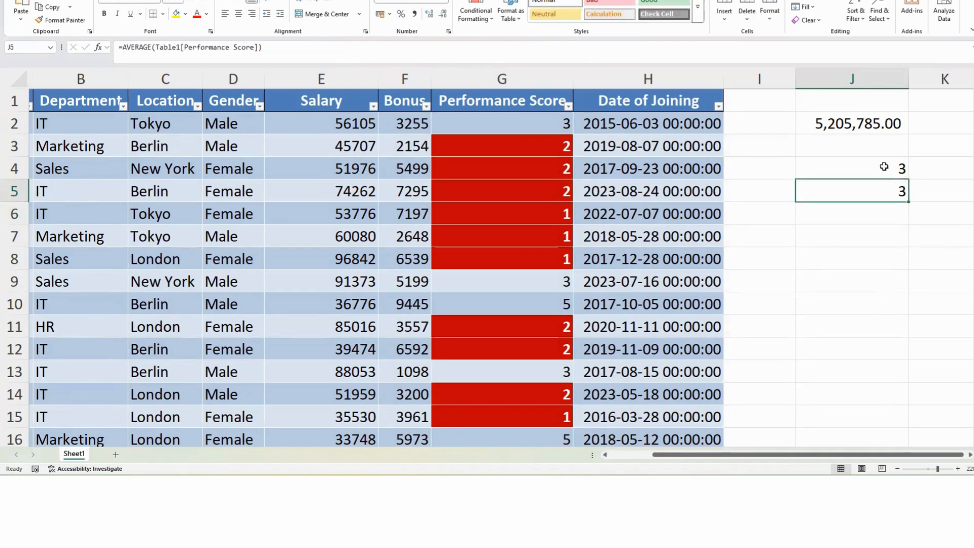
pyautogui.click(883, 165)
pyautogui.click(885, 188)
pyautogui.click(883, 173)
pyautogui.click(885, 191)
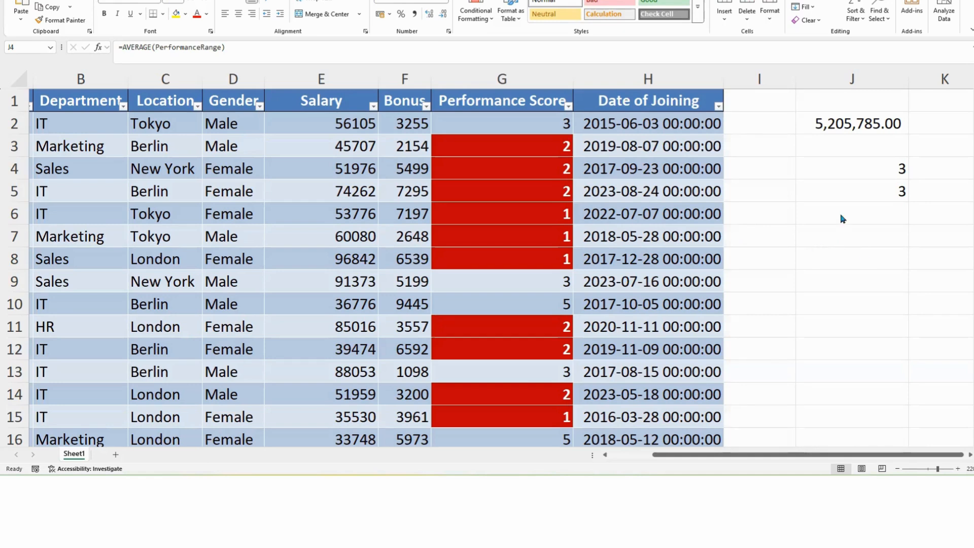
# Step: Select the Bonus column values and name the range BonusMgt
pyautogui.moveTo(404, 123); pyautogui.dragTo(403, 412)
pyautogui.click(32, 47)
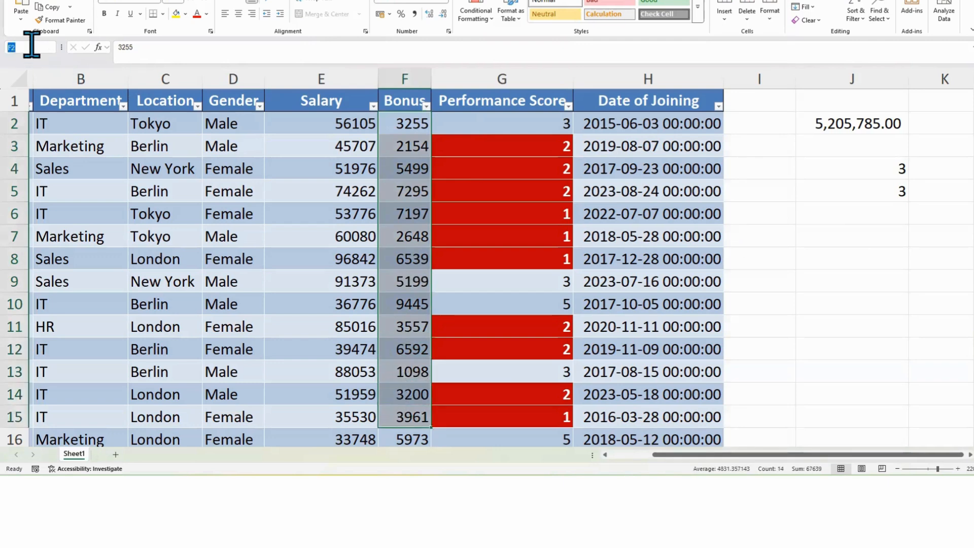
pyautogui.write('BonusMgt')
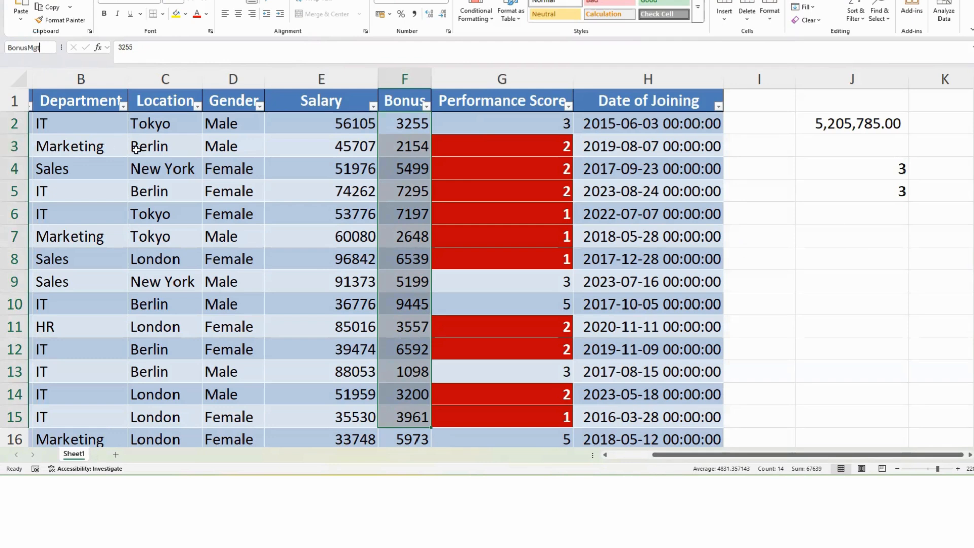
pyautogui.press('Return')
# Step: In J6, enter a SUM formula that totals the BonusMgt named range
pyautogui.click(850, 215)
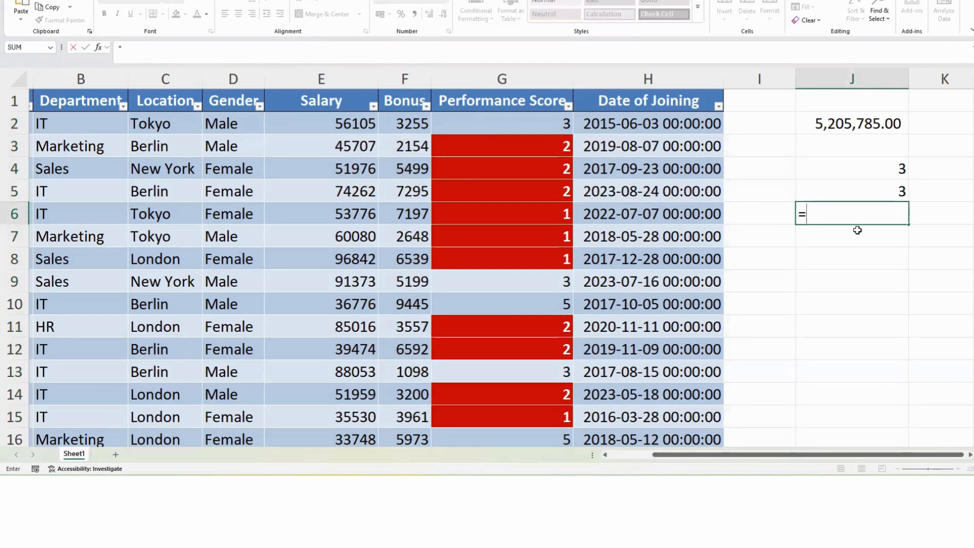
pyautogui.write('sum')
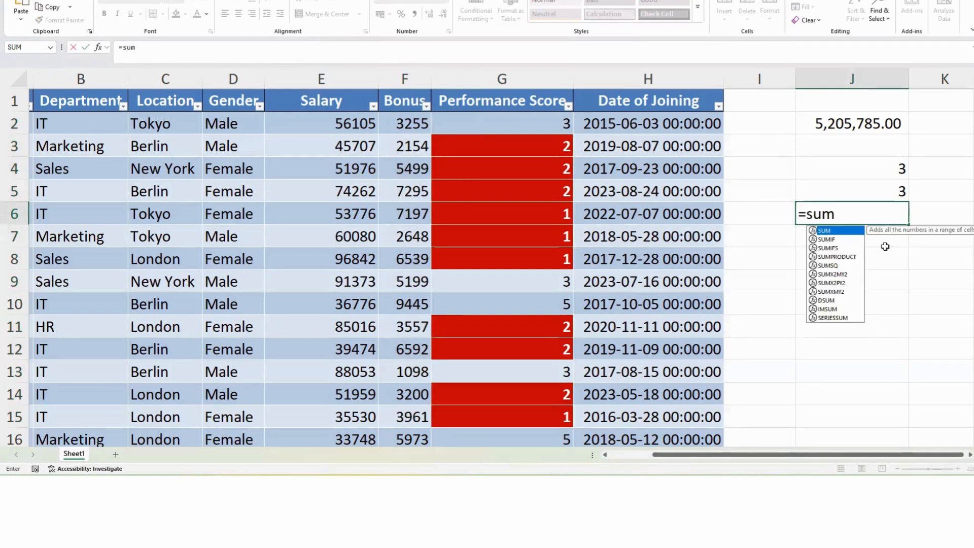
pyautogui.doubleClick(827, 231)
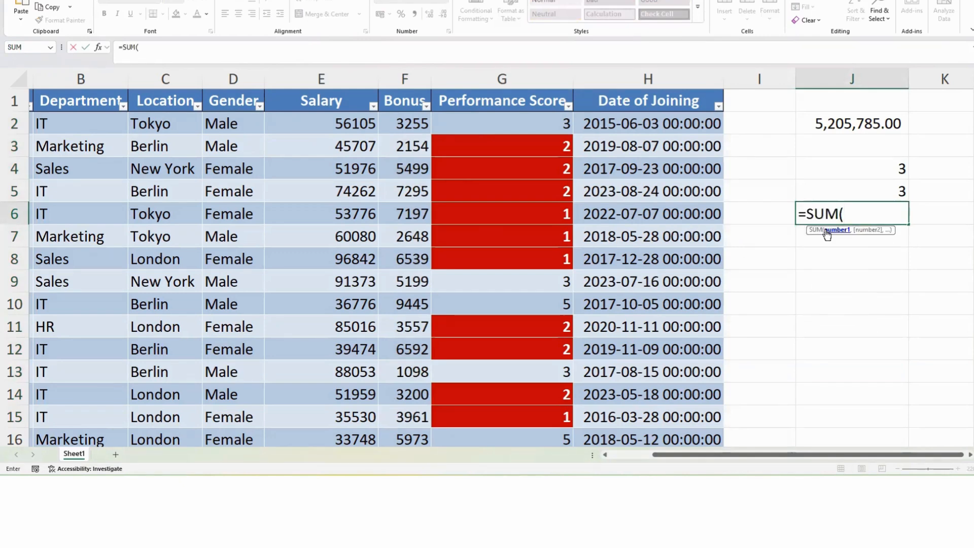
pyautogui.write('bonu')
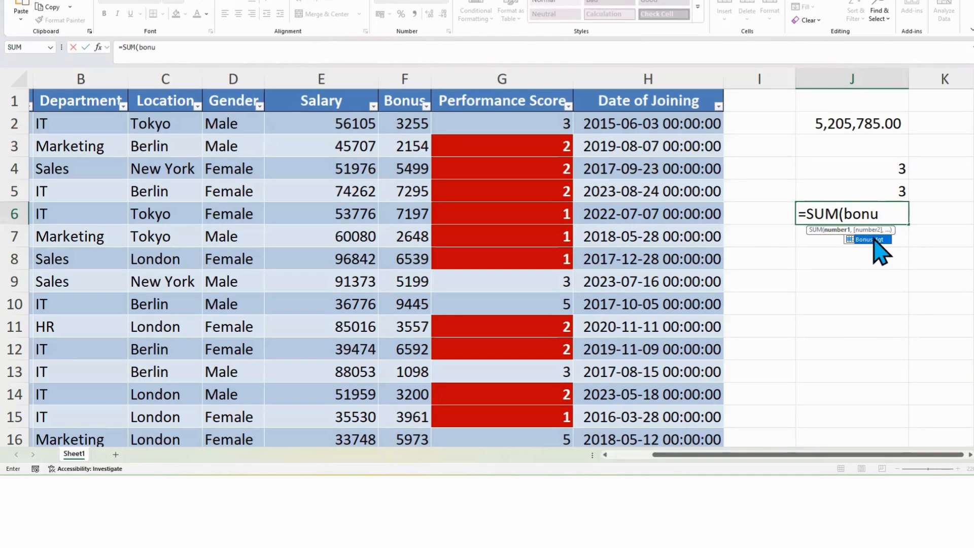
pyautogui.doubleClick(875, 239)
pyautogui.write(')')
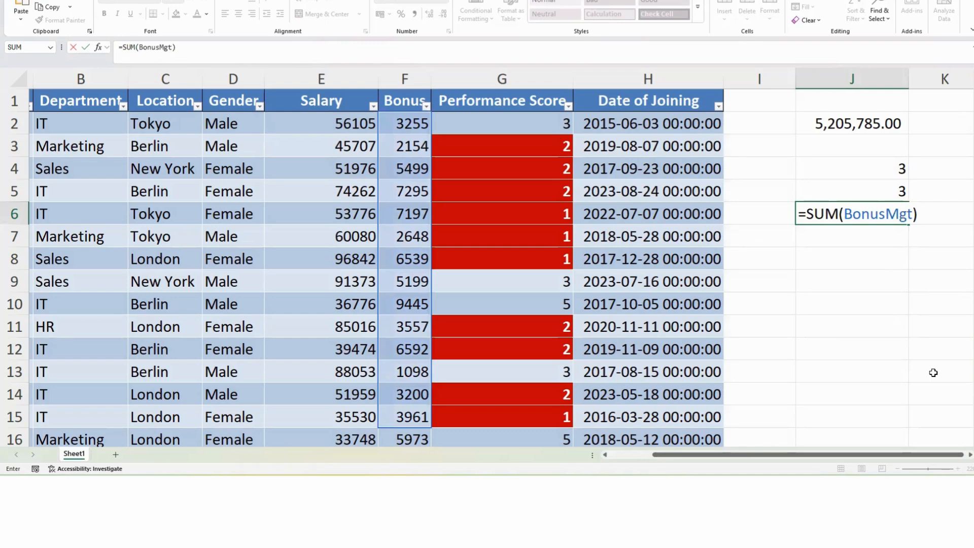
pyautogui.press('Return')
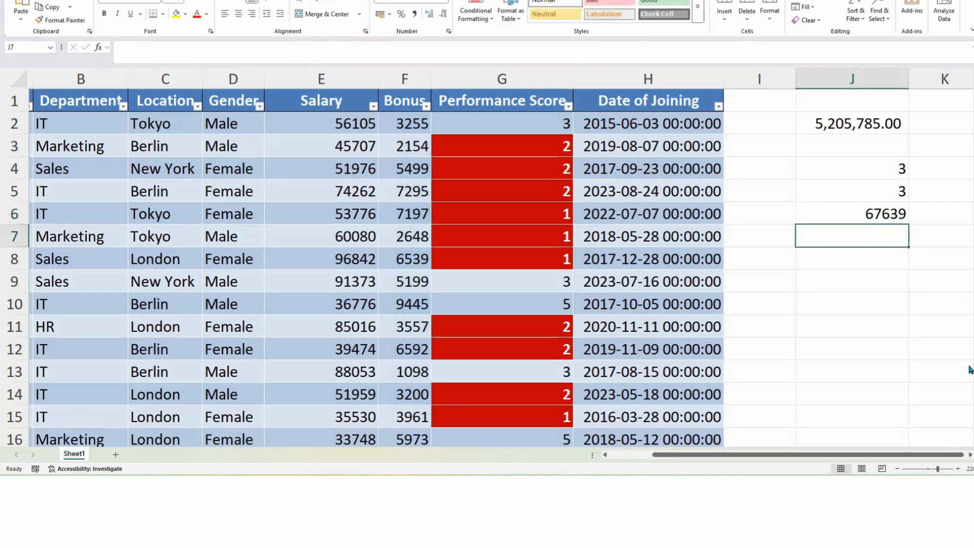
# Step: Reselect the Bonus values to check the BonusMgt range's extent in the sheet
pyautogui.click(866, 216)
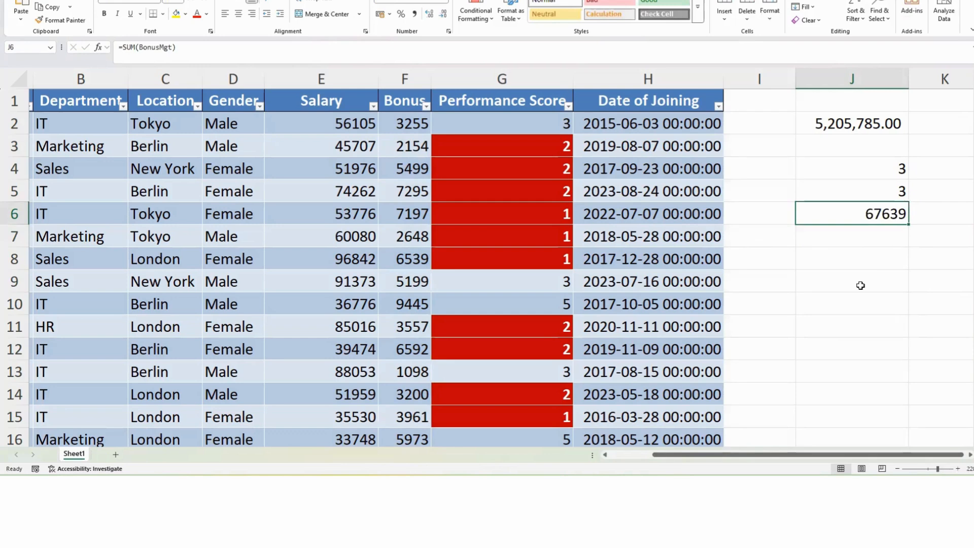
pyautogui.click(403, 78)
pyautogui.click(653, 213)
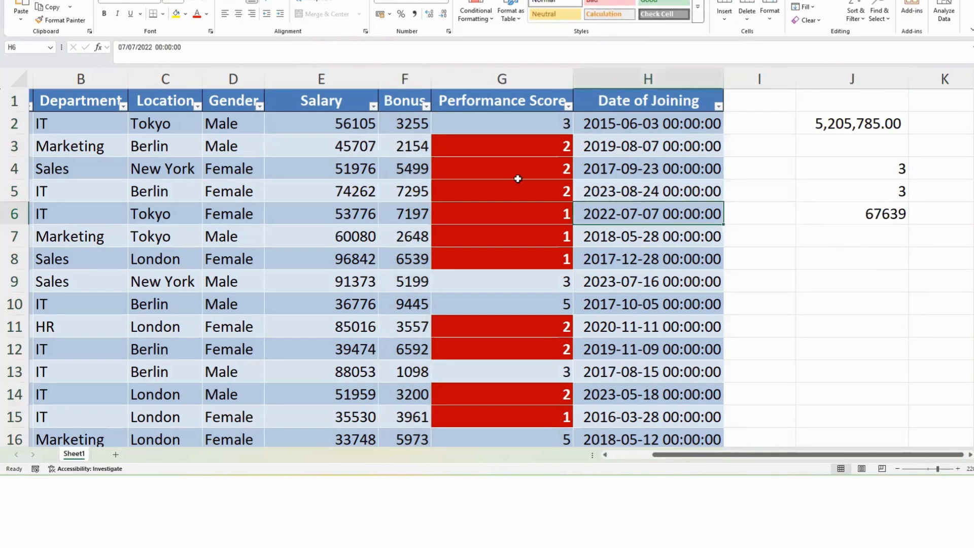
pyautogui.moveTo(407, 123); pyautogui.dragTo(398, 413)
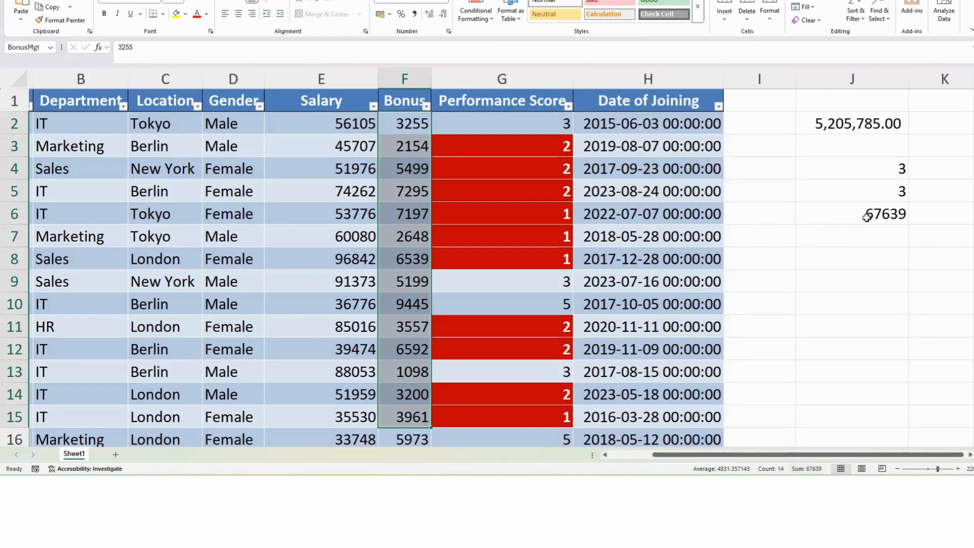
pyautogui.scroll(-3, 608, 219)
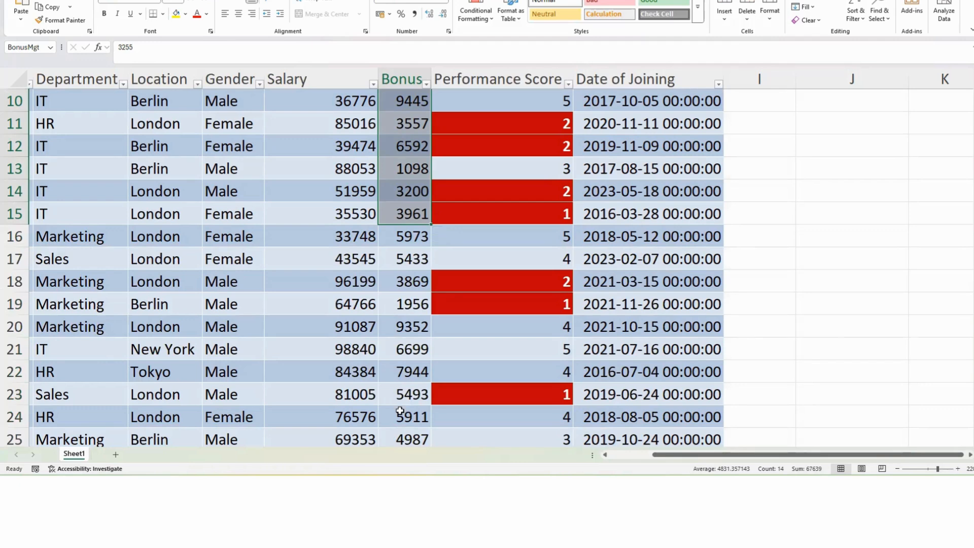
pyautogui.click(502, 190)
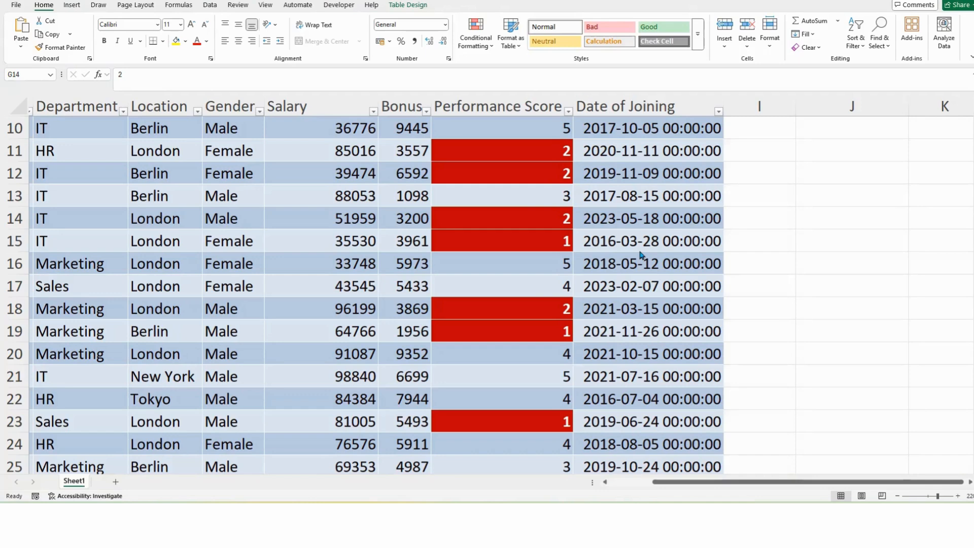
pyautogui.click(345, 190)
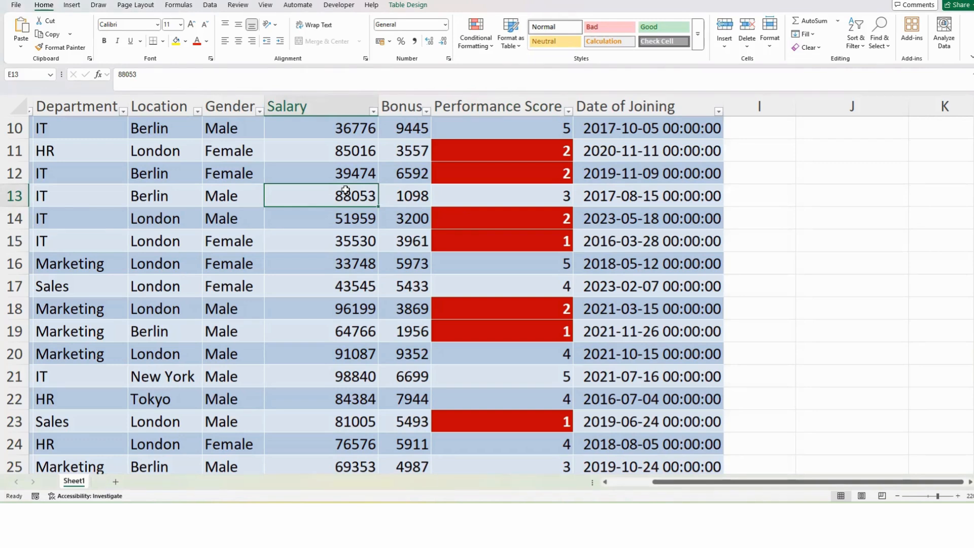
pyautogui.click(366, 256)
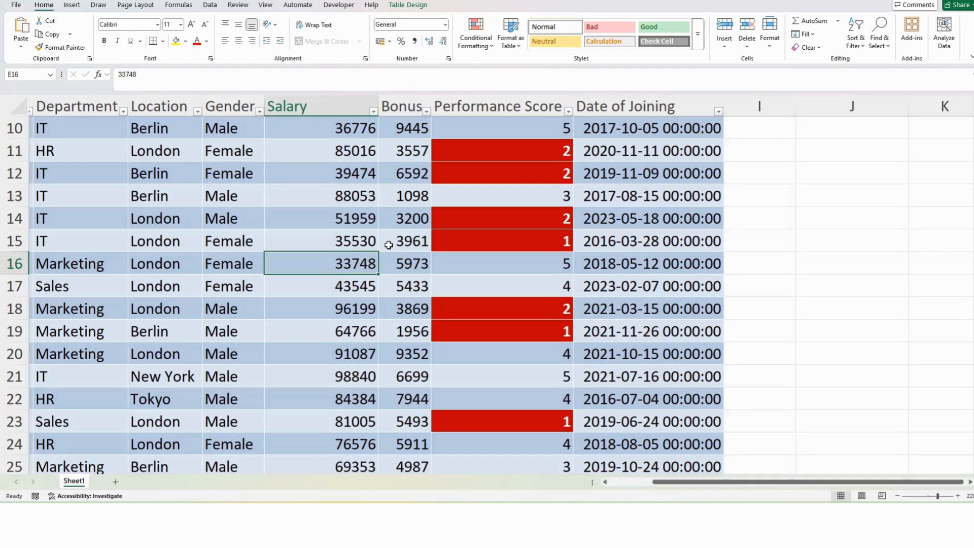
pyautogui.click(324, 194)
pyautogui.click(374, 263)
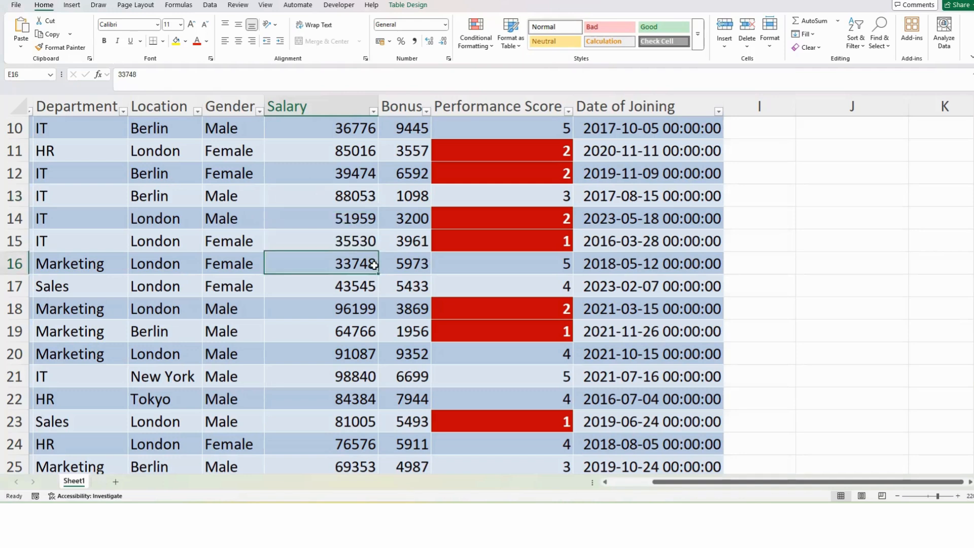
pyautogui.click(215, 242)
pyautogui.click(584, 273)
pyautogui.click(640, 209)
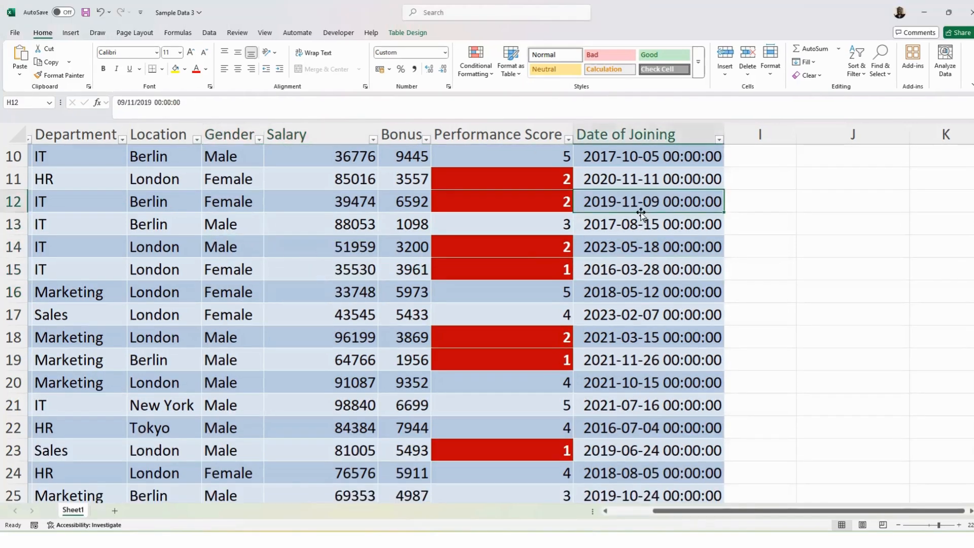
pyautogui.click(443, 263)
pyautogui.click(322, 310)
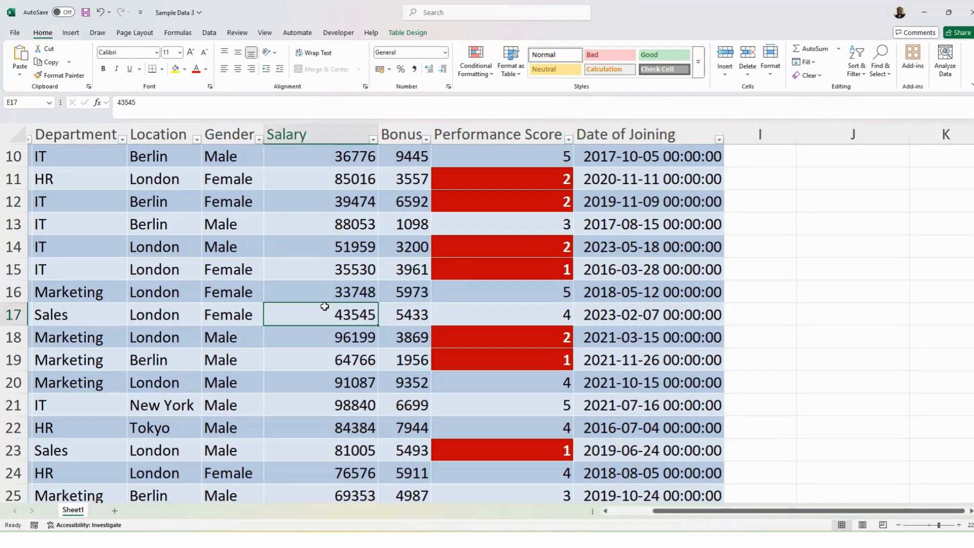
# Step: Insert a PivotTable from Table1 on a new worksheet
pyautogui.click(72, 33)
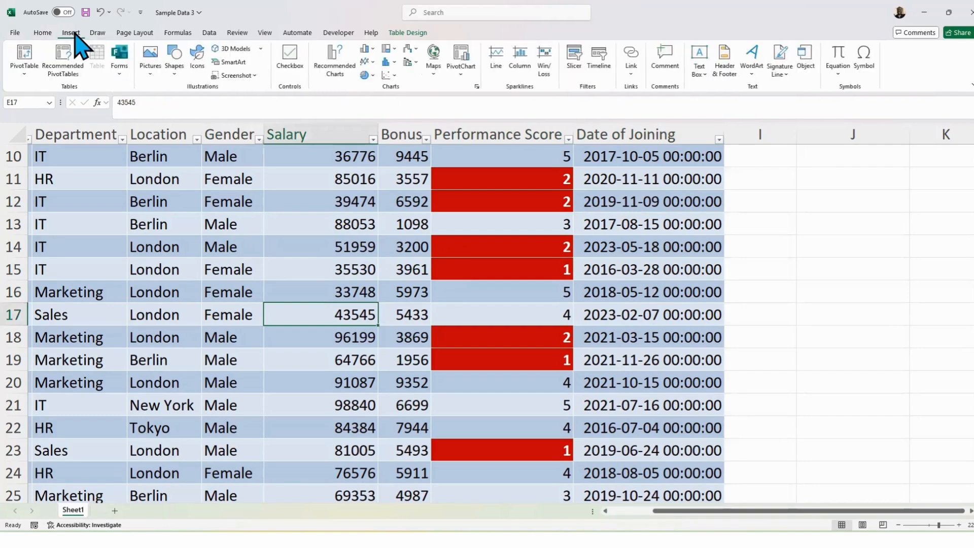
pyautogui.click(25, 71)
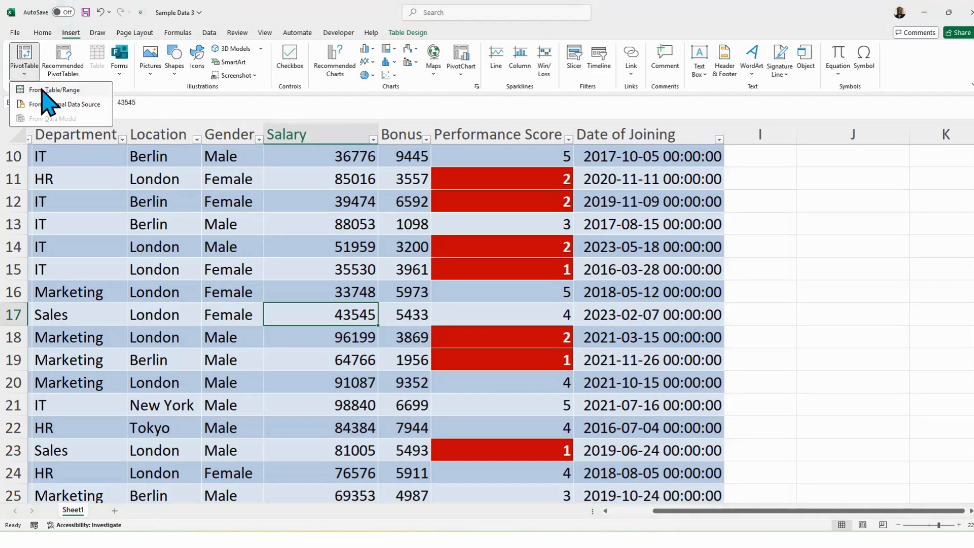
pyautogui.click(26, 59)
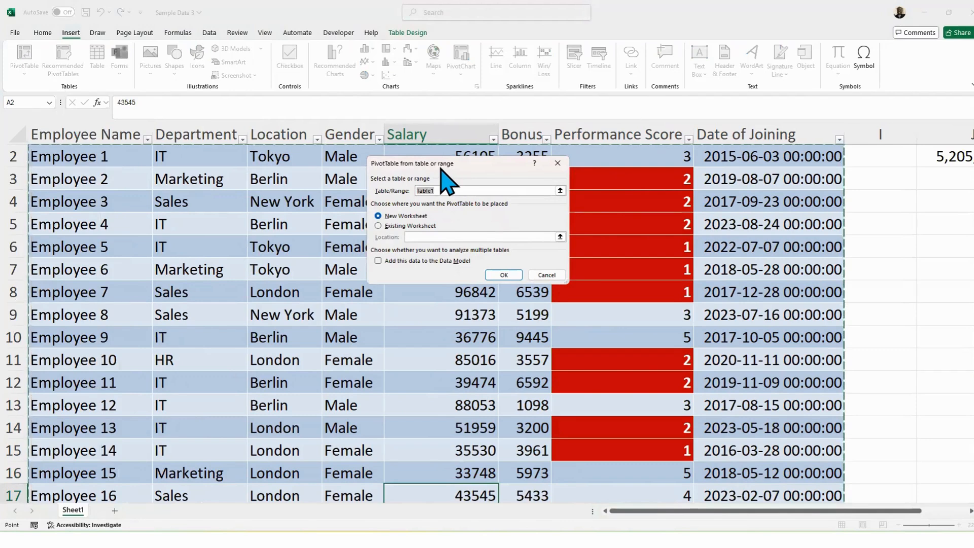
pyautogui.moveTo(440, 167); pyautogui.dragTo(362, 183)
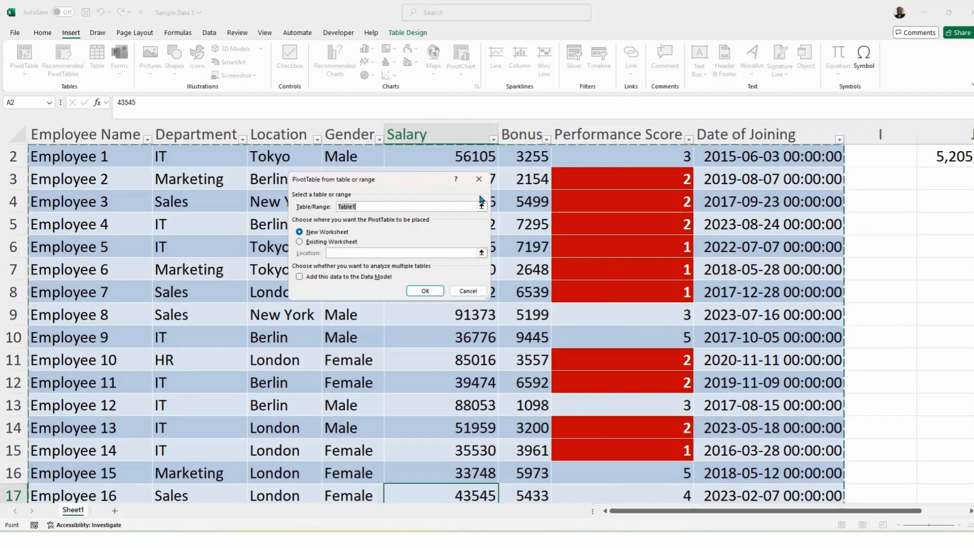
pyautogui.click(381, 204)
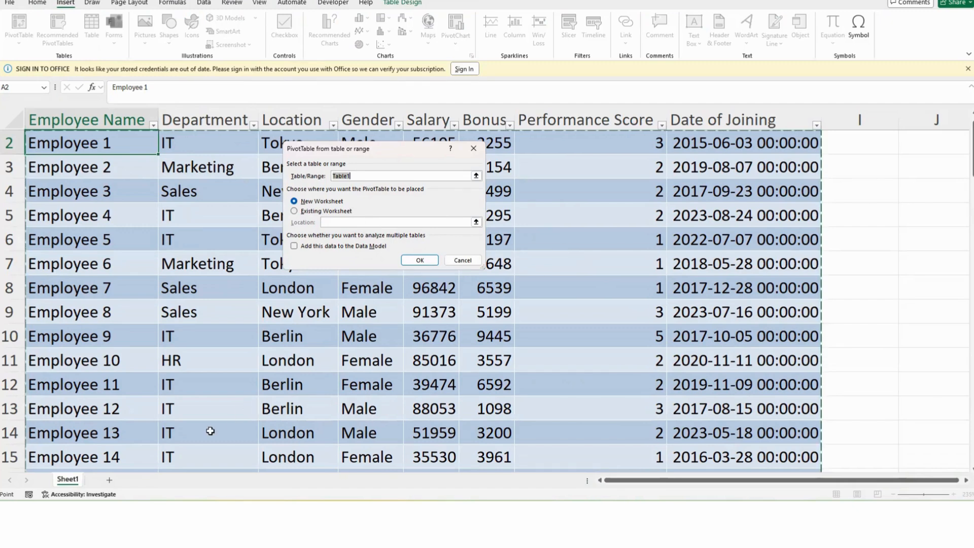
pyautogui.press('Return')
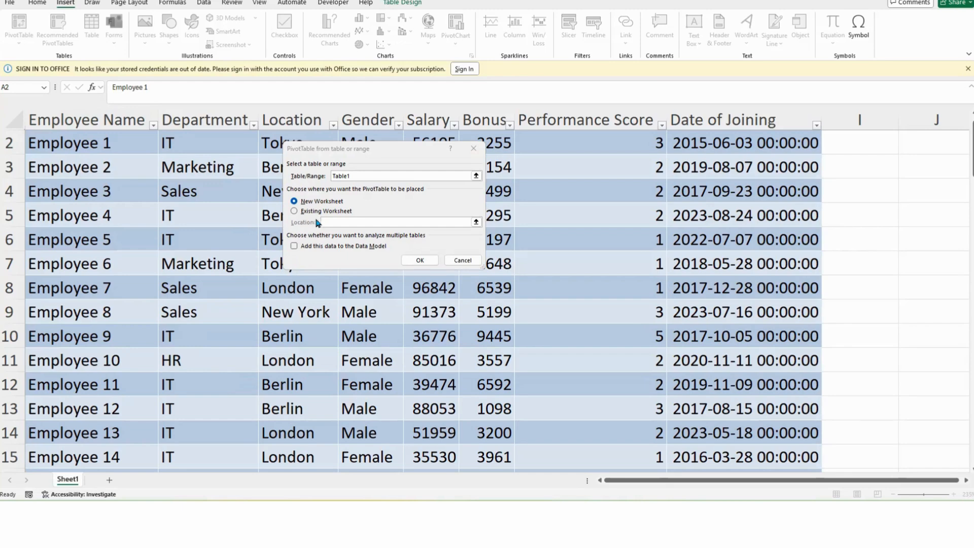
pyautogui.click(420, 261)
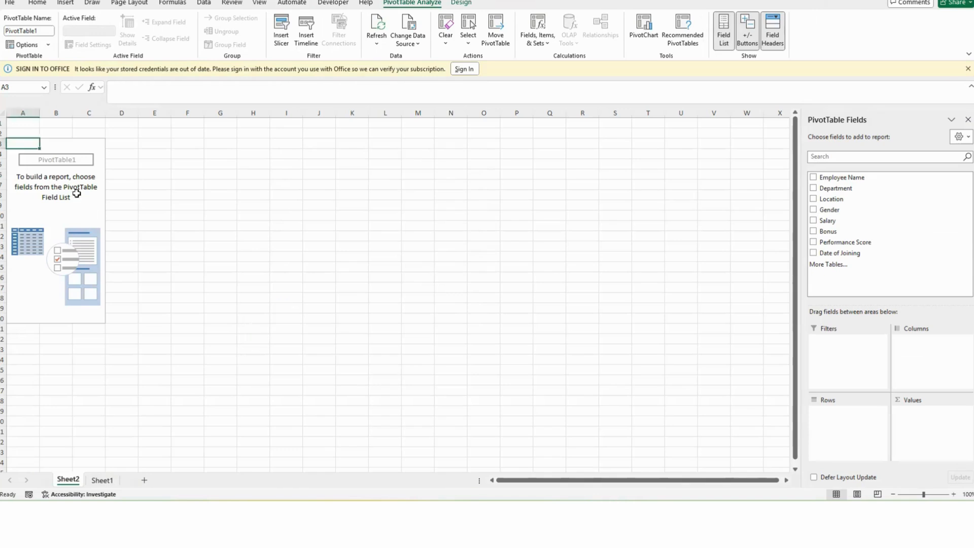
pyautogui.click(55, 186)
pyautogui.click(51, 199)
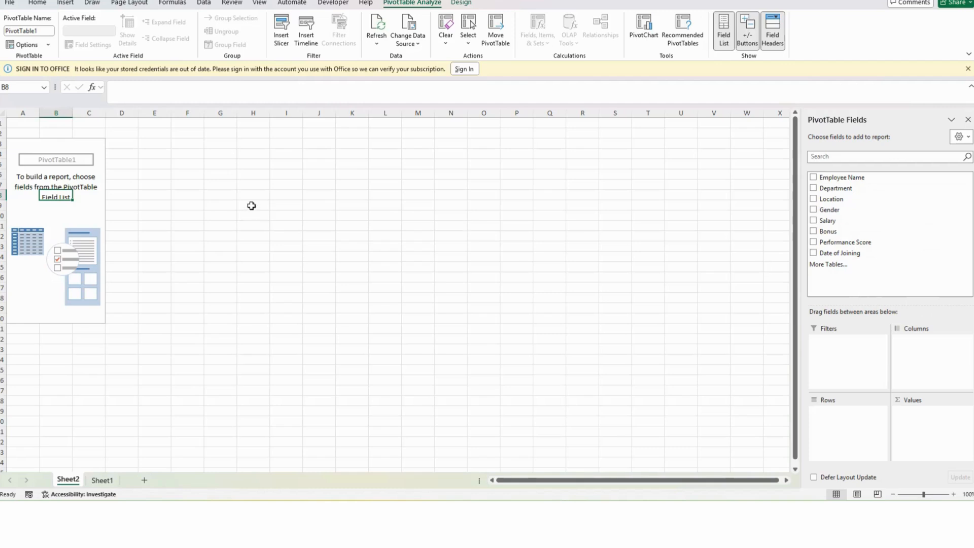
pyautogui.click(245, 174)
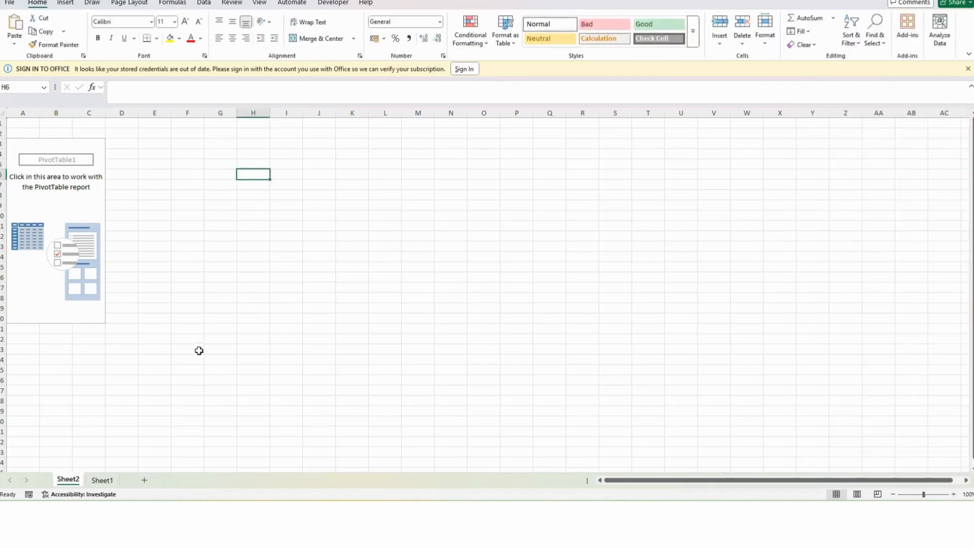
pyautogui.click(320, 227)
pyautogui.click(313, 339)
pyautogui.click(244, 184)
pyautogui.click(378, 156)
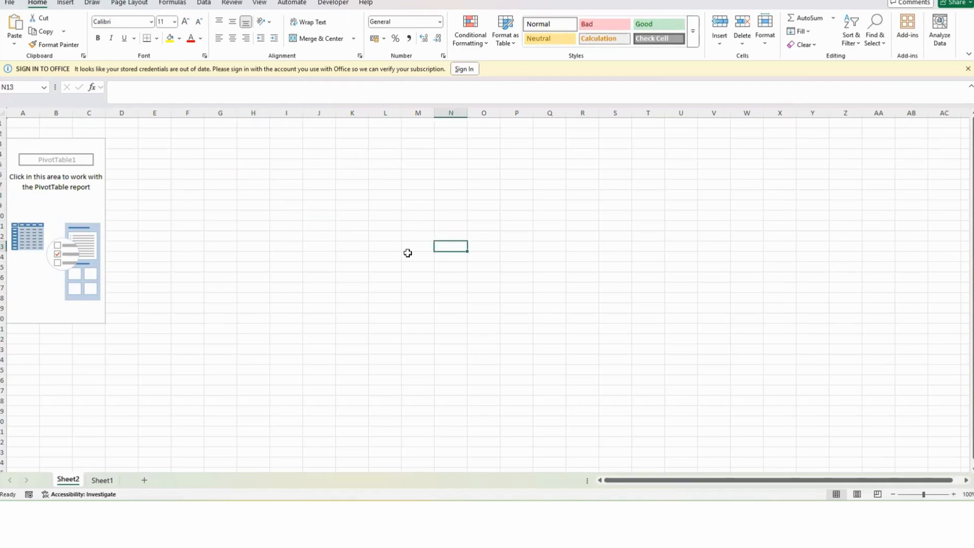
pyautogui.click(66, 198)
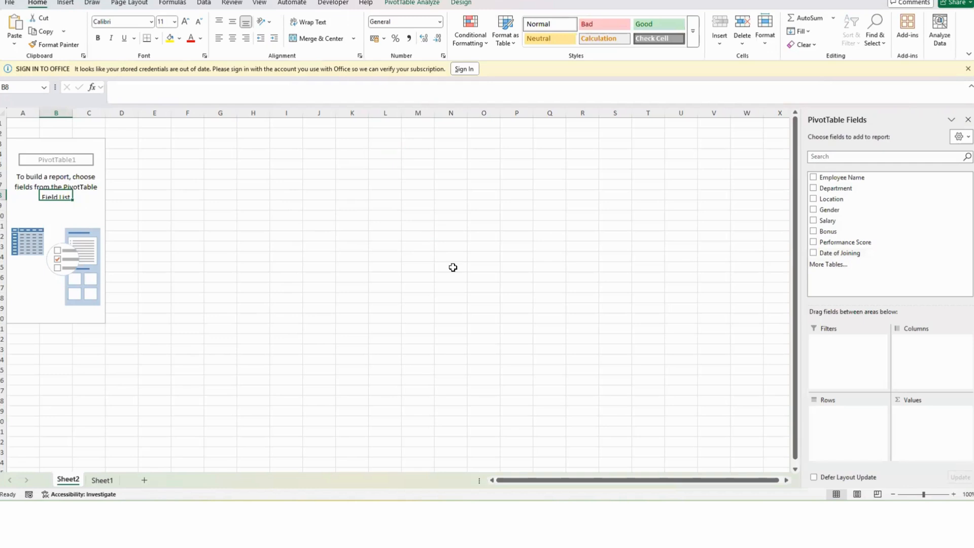
pyautogui.click(36, 215)
pyautogui.click(31, 185)
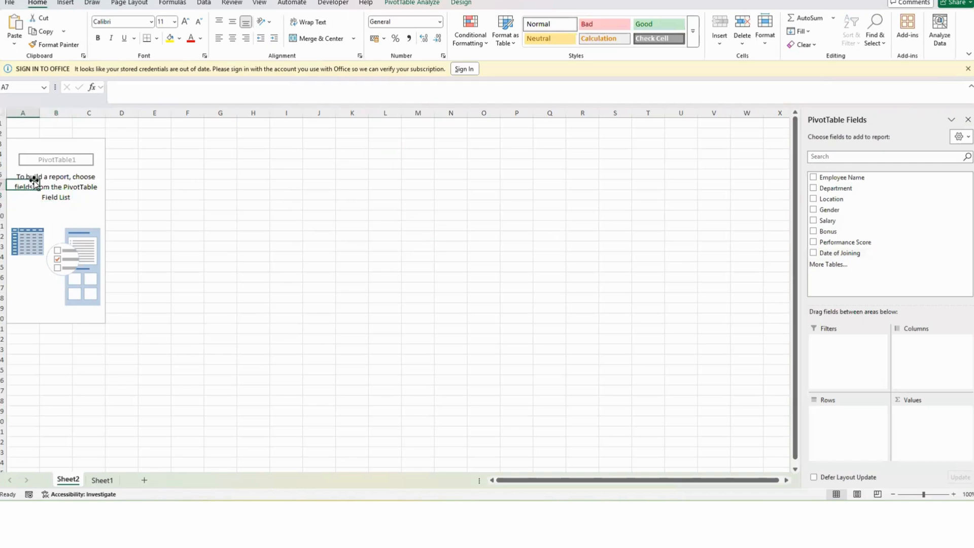
pyautogui.click(89, 195)
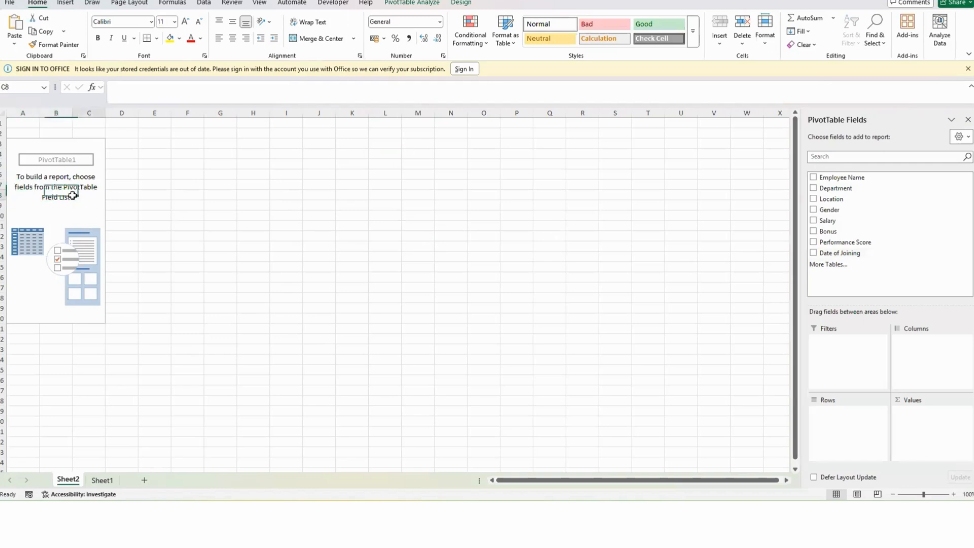
pyautogui.click(406, 3)
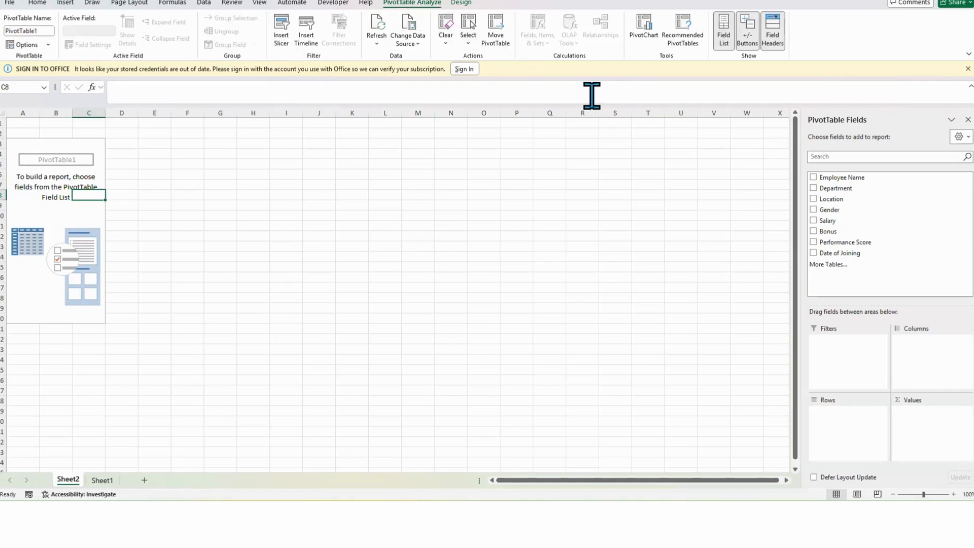
pyautogui.click(724, 31)
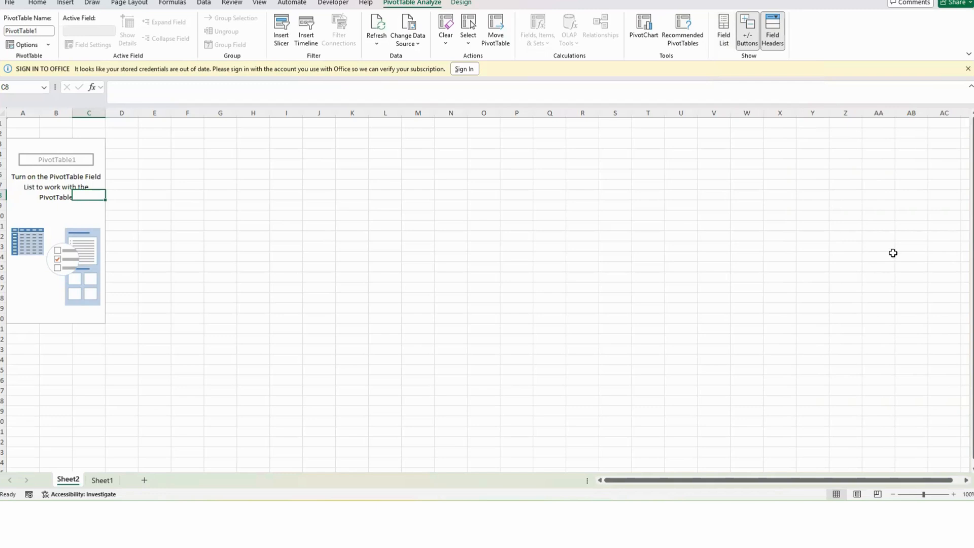
pyautogui.click(729, 35)
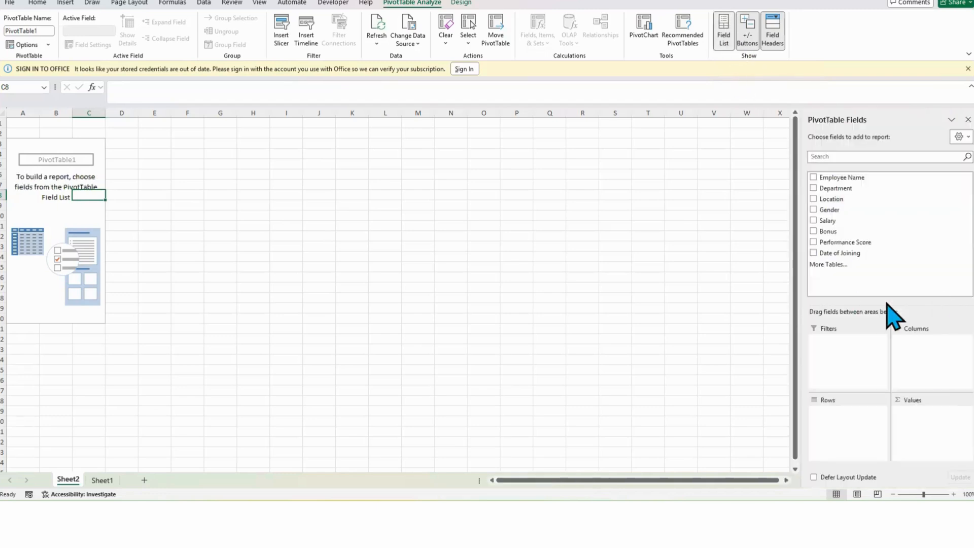
pyautogui.click(47, 203)
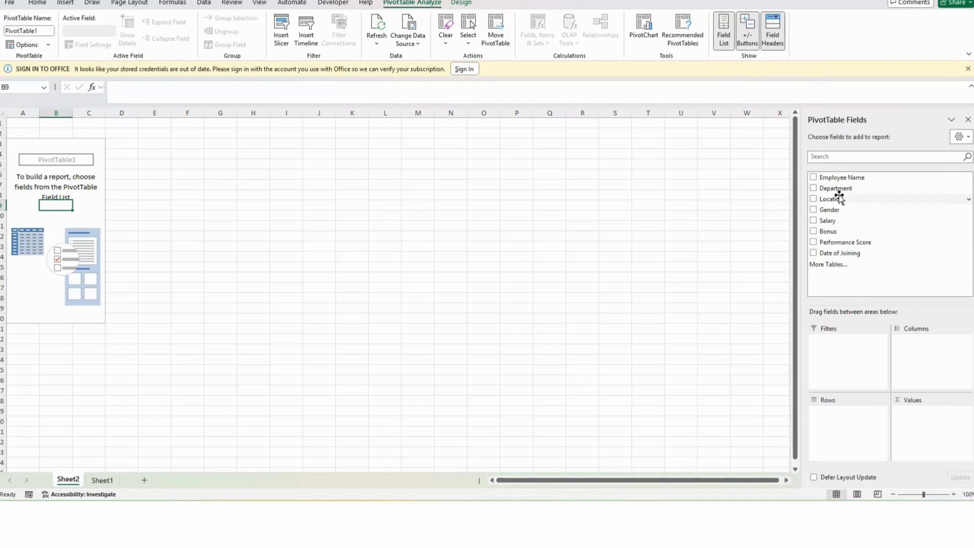
# Step: Build the PivotTable with Location in Rows and Salary summed in Values
pyautogui.moveTo(840, 198); pyautogui.dragTo(851, 426)
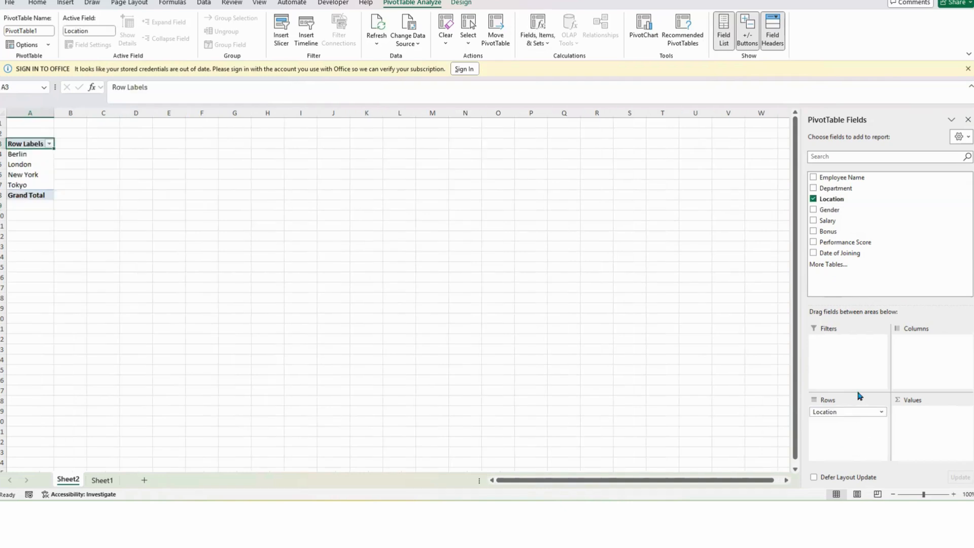
pyautogui.moveTo(822, 221); pyautogui.dragTo(926, 419)
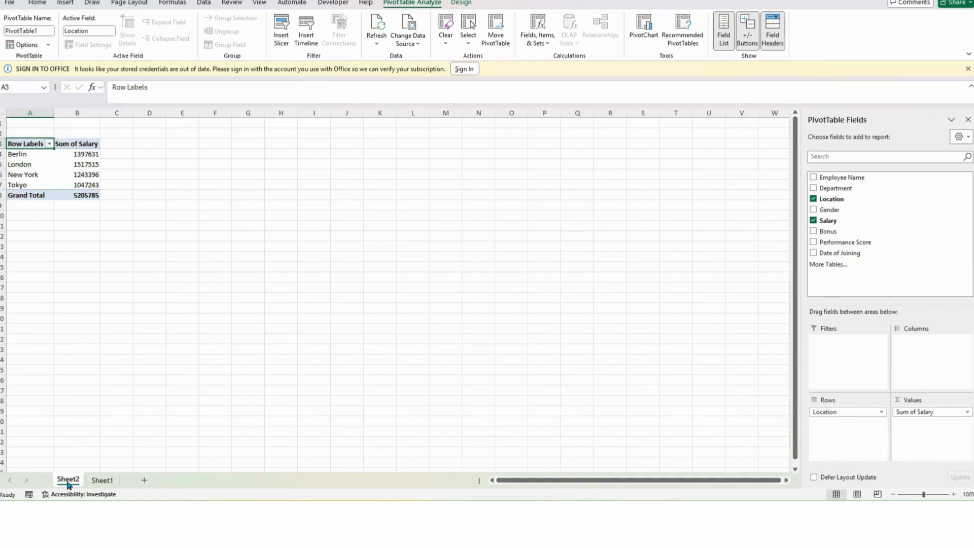
# Step: Review the Location filter values in the source table on Sheet1, then return to the PivotTable sheet
pyautogui.click(102, 483)
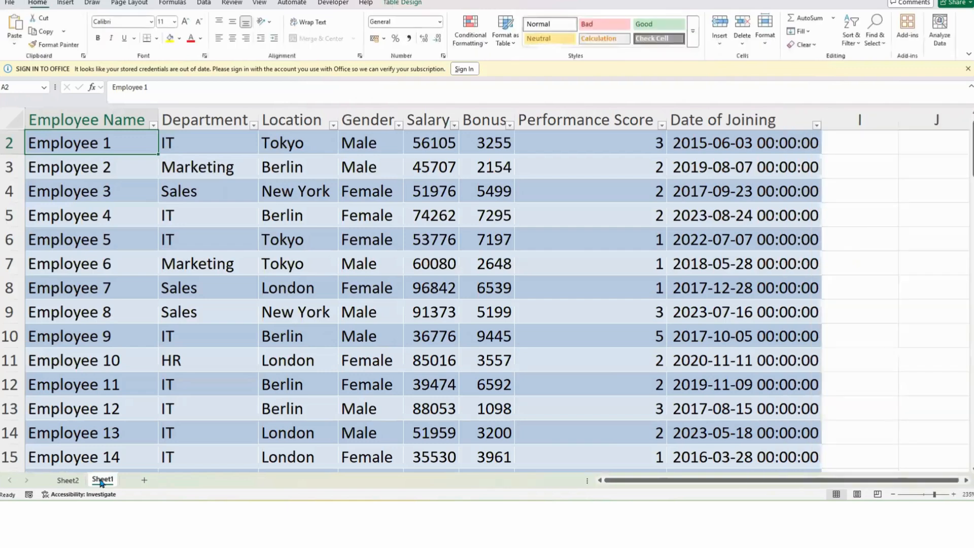
pyautogui.click(342, 297)
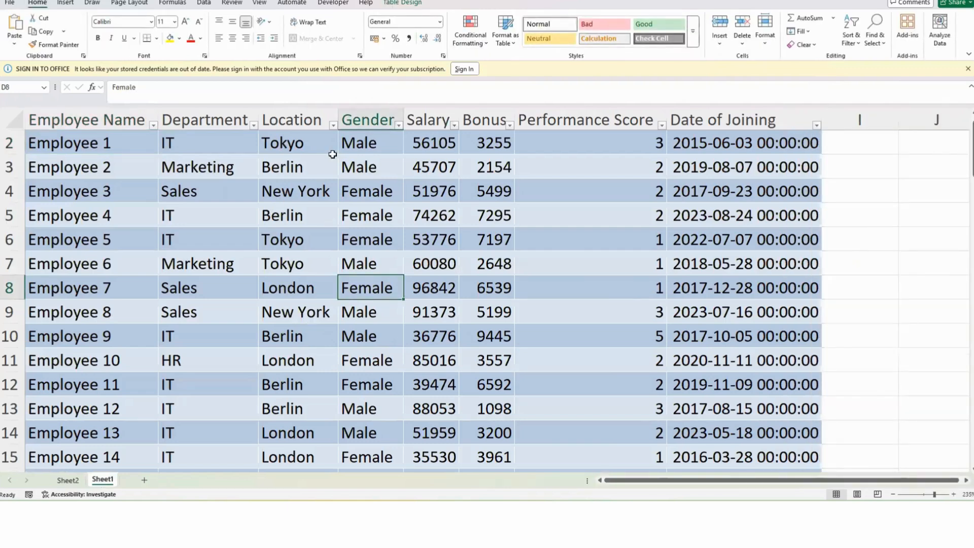
pyautogui.click(333, 125)
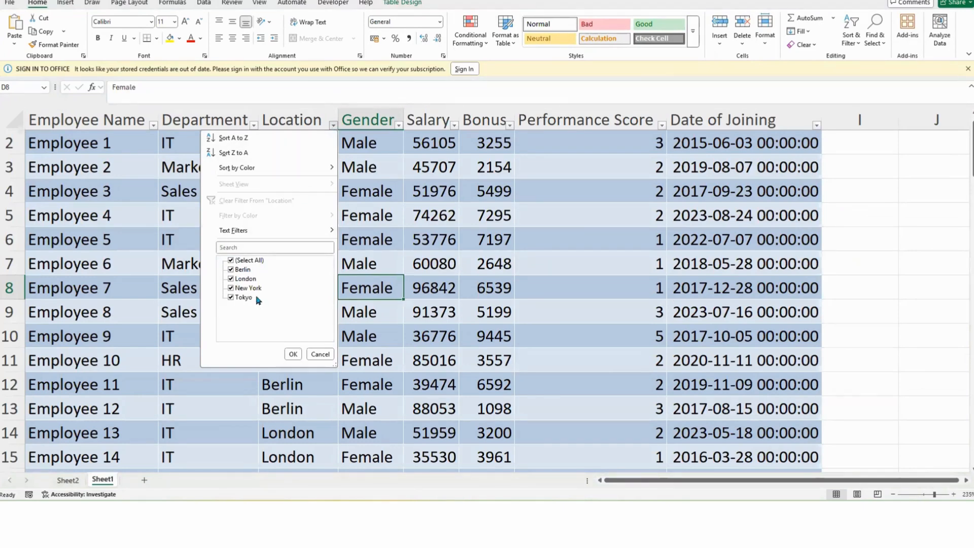
pyautogui.click(244, 270)
pyautogui.click(244, 271)
pyautogui.click(64, 479)
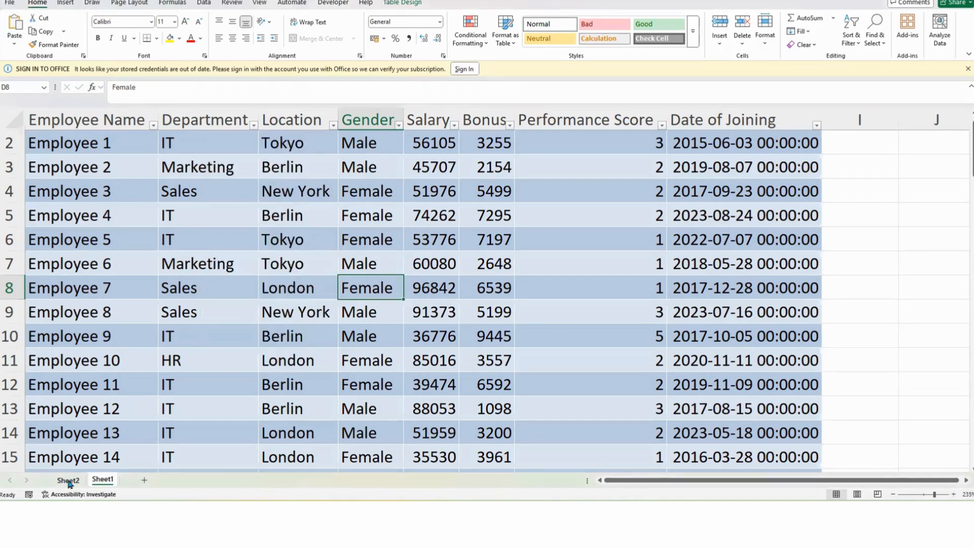
pyautogui.click(69, 479)
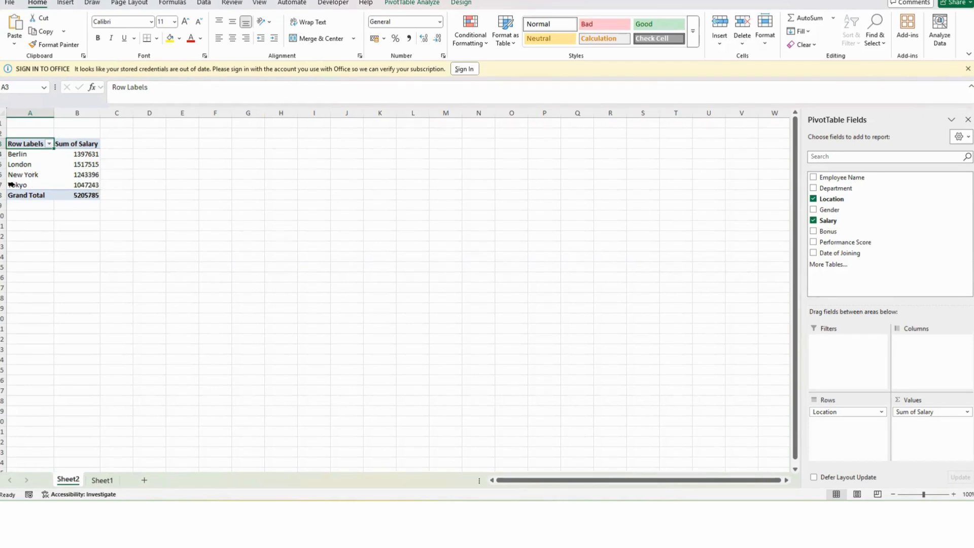
# Step: Copy the PivotTable's Location and Sum of Salary range
pyautogui.moveTo(87, 183)
pyautogui.moveTo(28, 148); pyautogui.dragTo(75, 185)
pyautogui.press('Return')
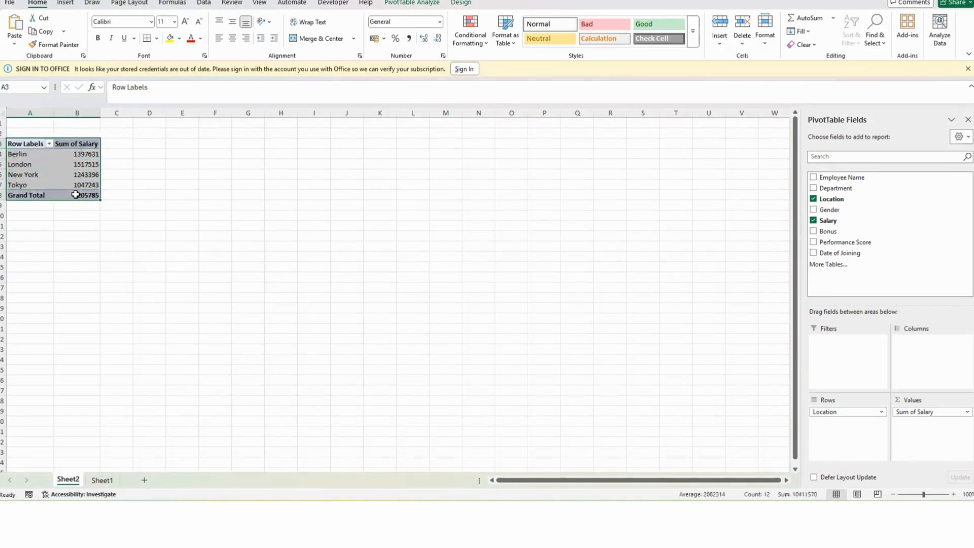
pyautogui.hotkey('ctrl', 'c')
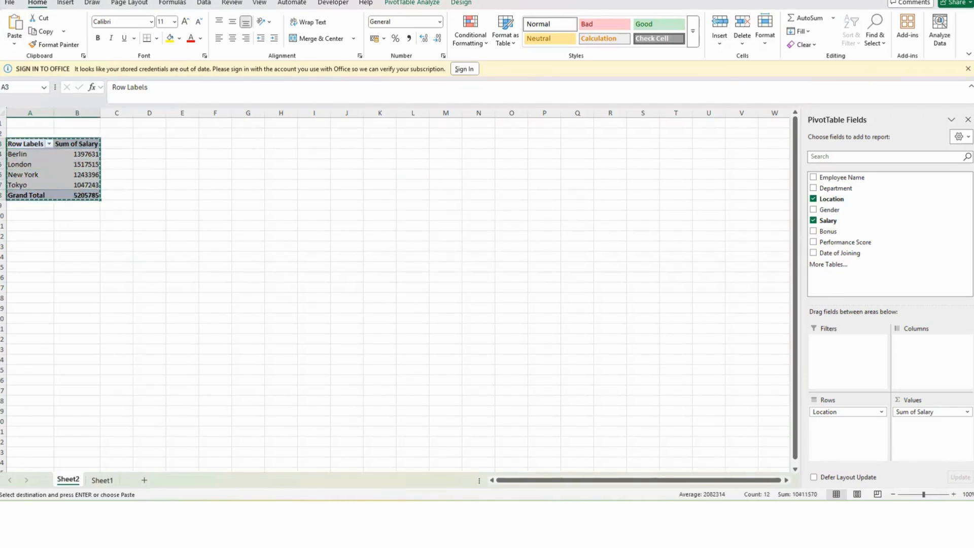
# Step: Switch to PowerPoint and add a new slide after the Objectives slide
pyautogui.hotkey('alt', 'Tab')
pyautogui.click(101, 269)
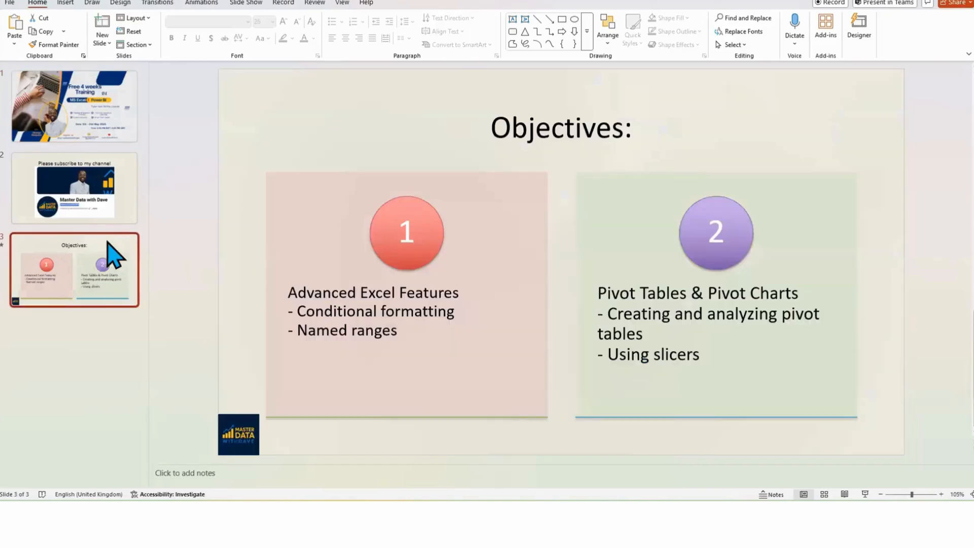
pyautogui.rightClick(112, 256)
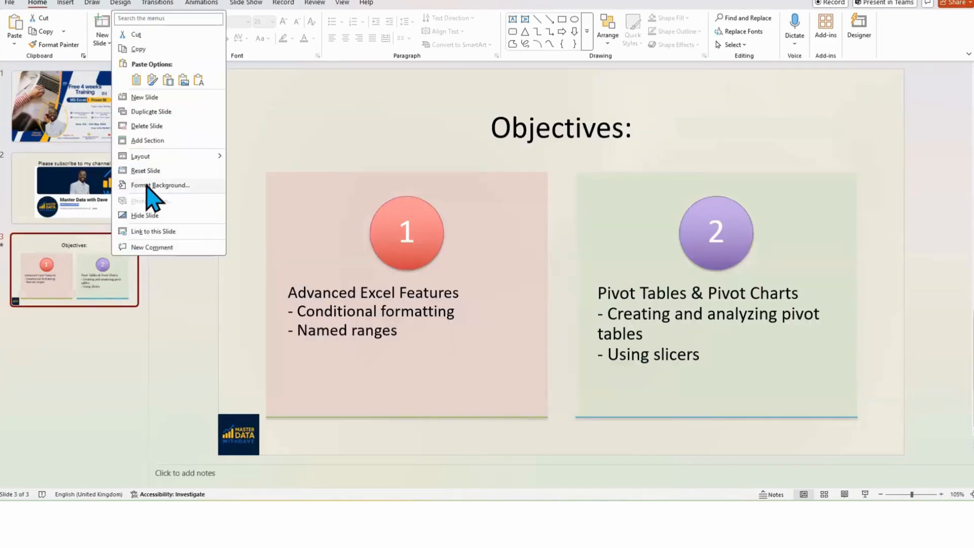
pyautogui.click(145, 97)
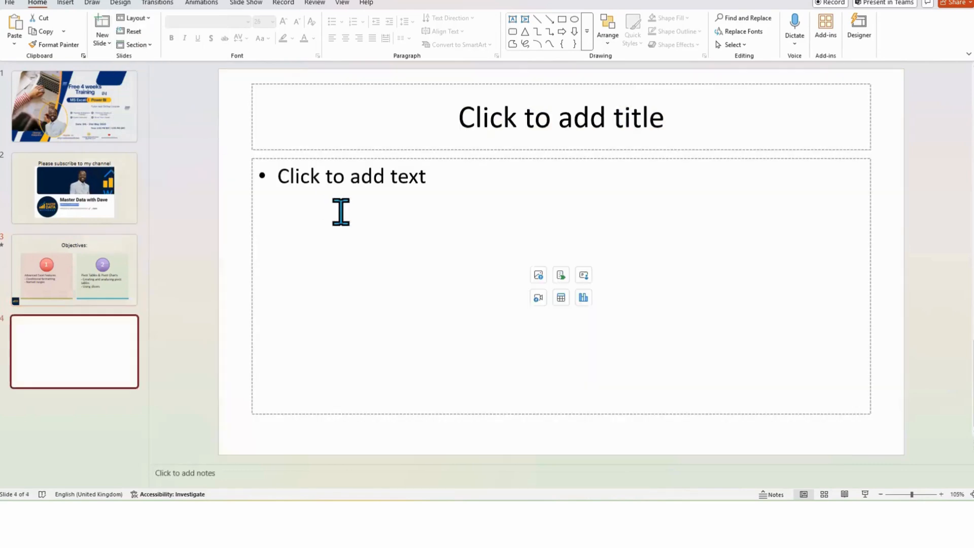
# Step: Paste the copied PivotTable onto the new slide as a picture
pyautogui.click(351, 229)
pyautogui.rightClick(349, 226)
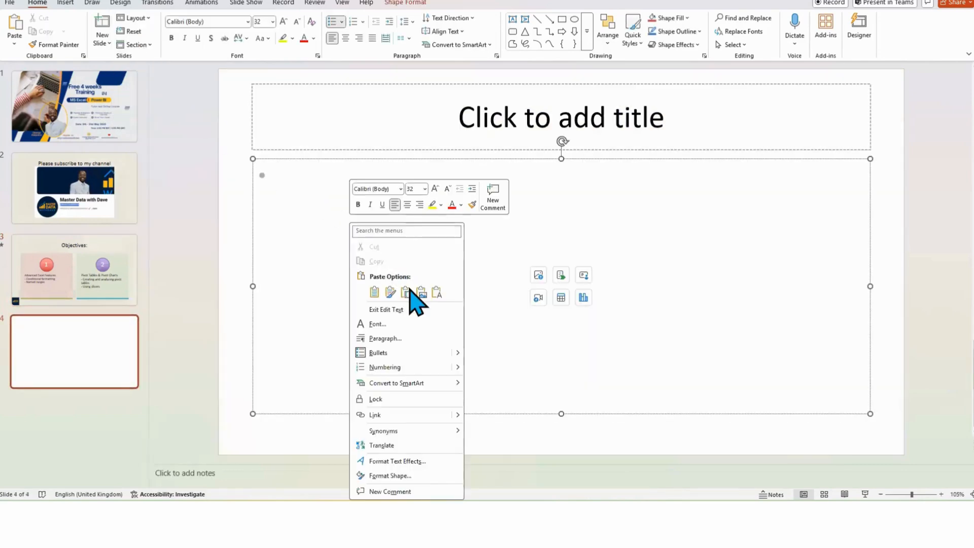
pyautogui.click(419, 289)
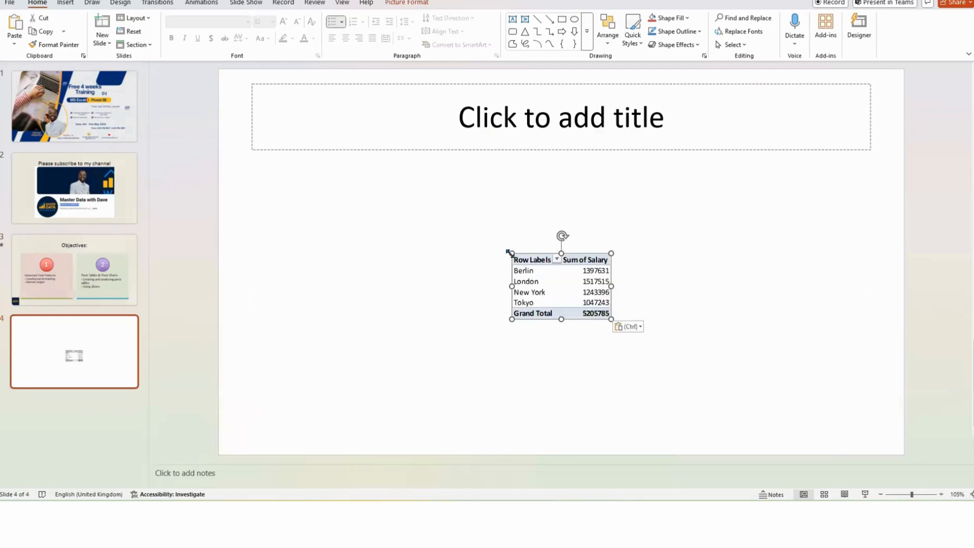
# Step: Enlarge the pasted PivotTable picture and centre it below the title placeholder
pyautogui.moveTo(509, 254); pyautogui.dragTo(310, 147)
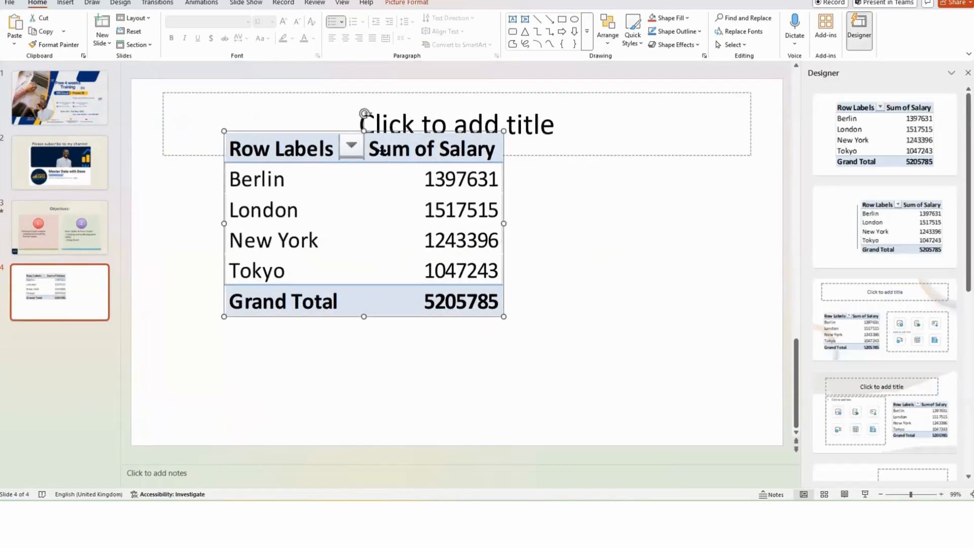
pyautogui.moveTo(380, 152); pyautogui.dragTo(472, 195)
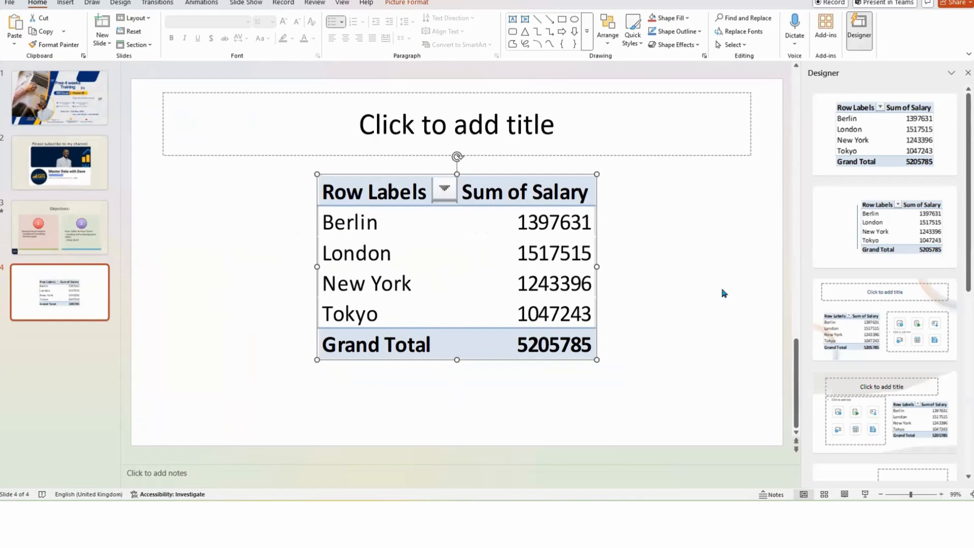
# Step: Return to Excel and cancel the copy marquee around the PivotTable
pyautogui.click(919, 0)
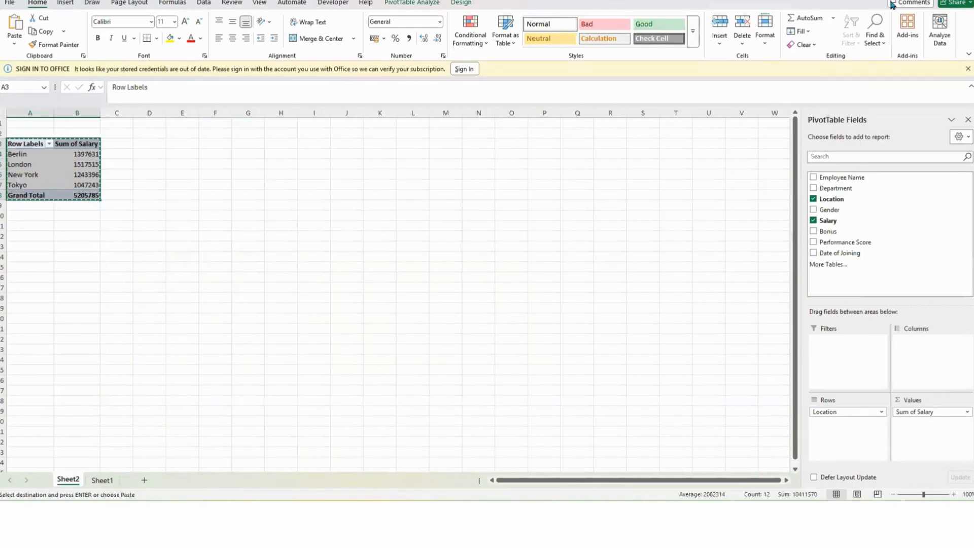
pyautogui.click(59, 239)
pyautogui.press('Escape')
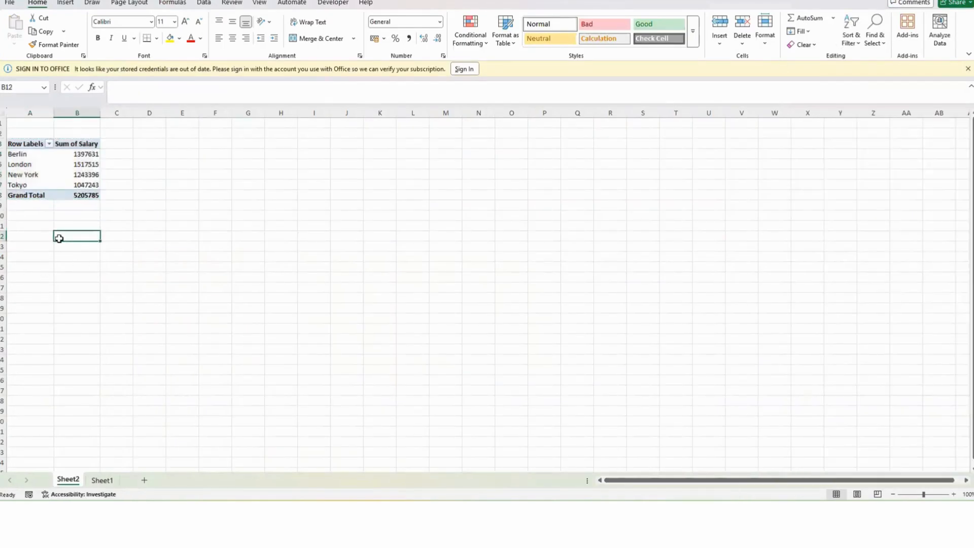
# Step: Format the Sum of Salary column as Currency with the $ English (Canada) symbol and 2 decimal places
pyautogui.click(62, 172)
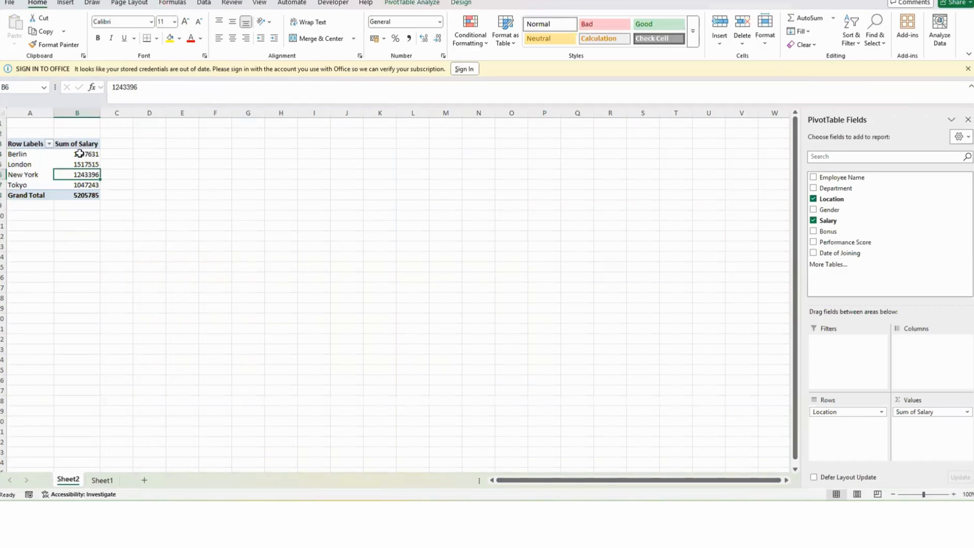
pyautogui.click(77, 112)
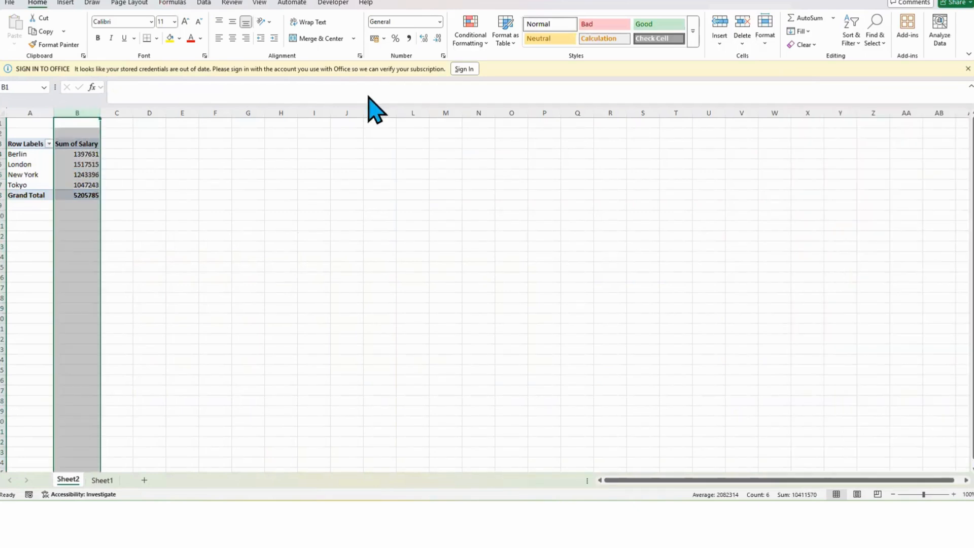
pyautogui.click(410, 38)
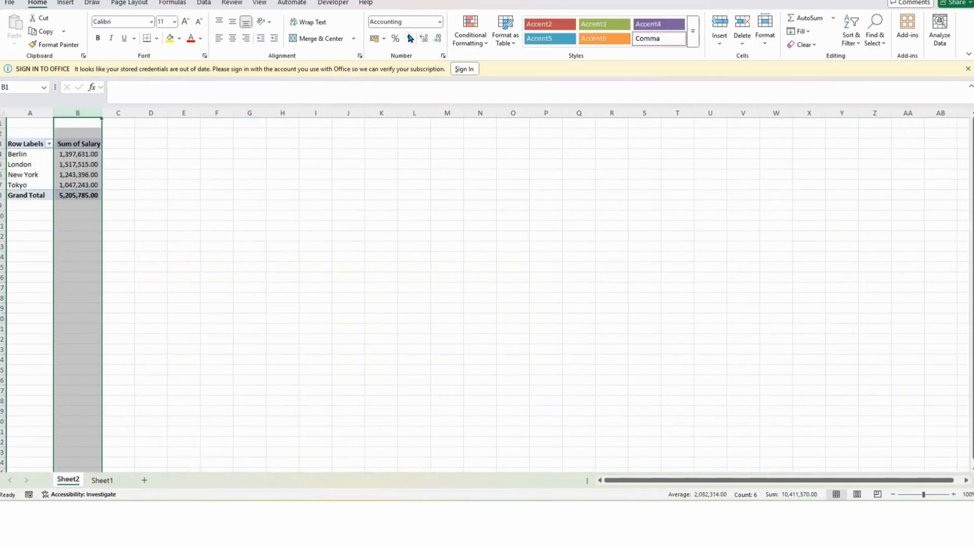
pyautogui.click(440, 22)
pyautogui.click(412, 85)
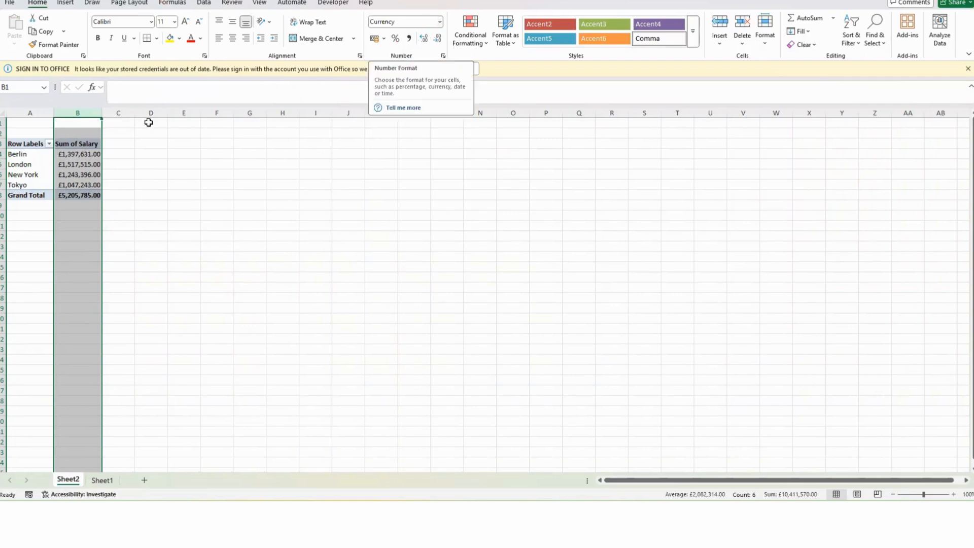
pyautogui.click(439, 22)
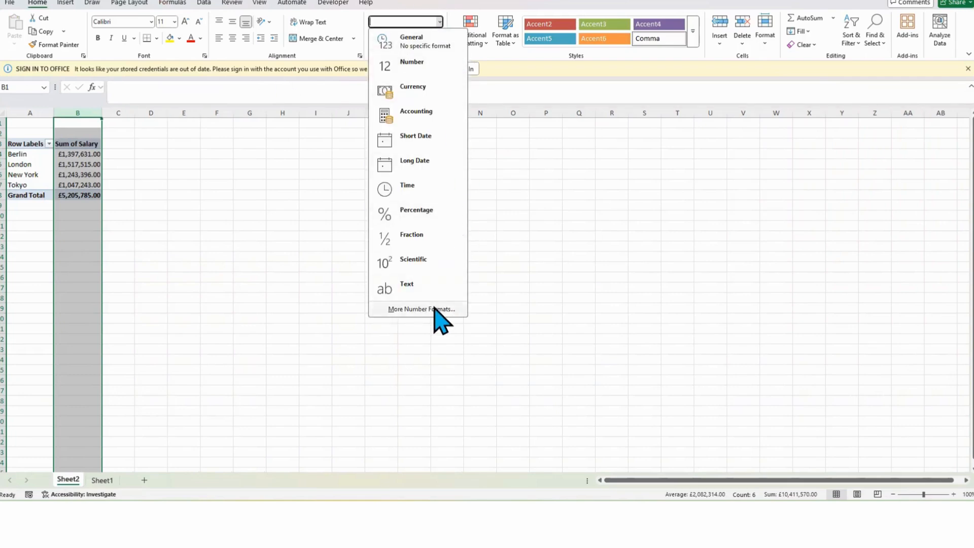
pyautogui.click(421, 309)
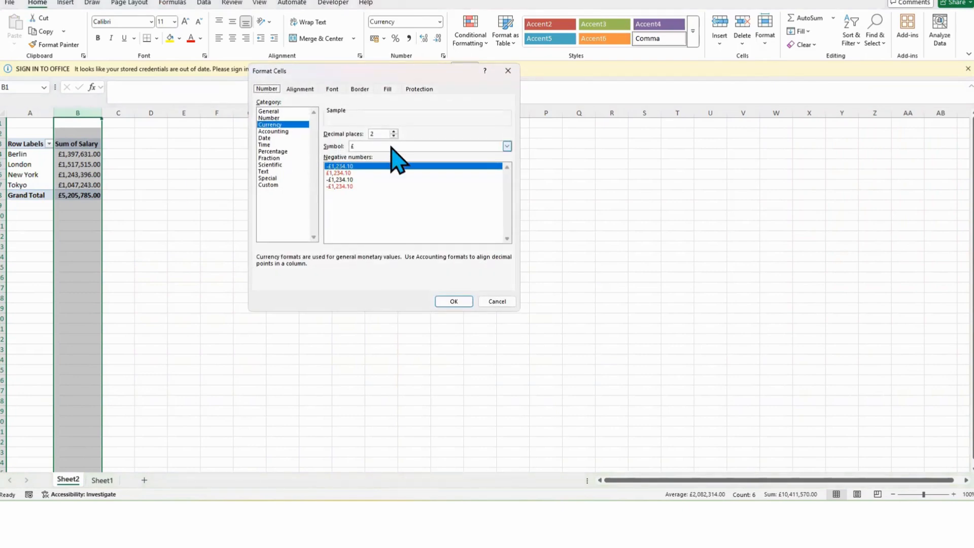
pyautogui.click(391, 147)
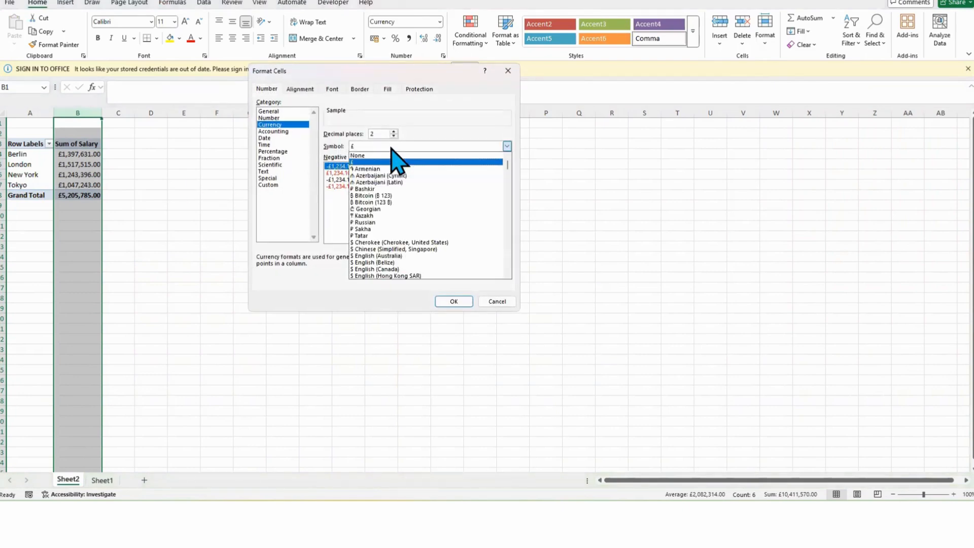
pyautogui.click(393, 263)
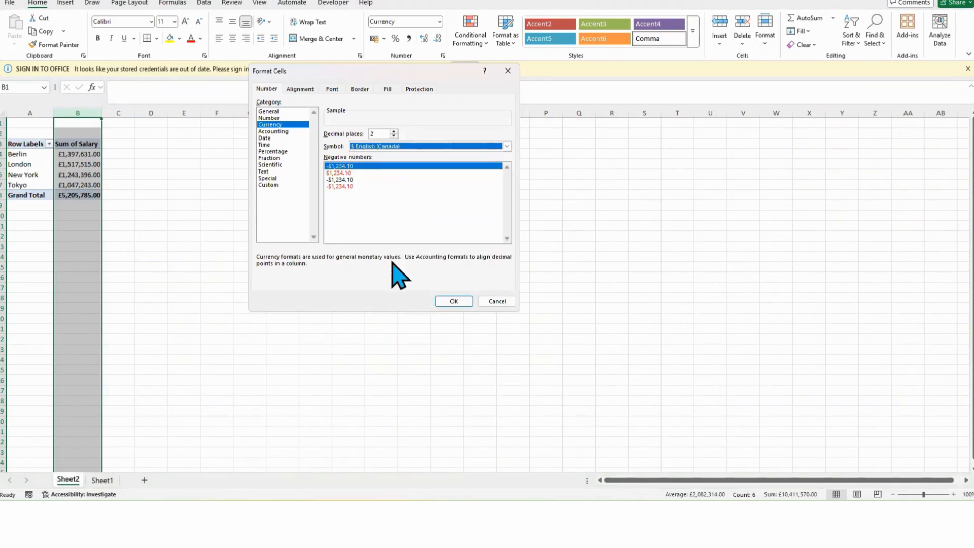
pyautogui.click(451, 301)
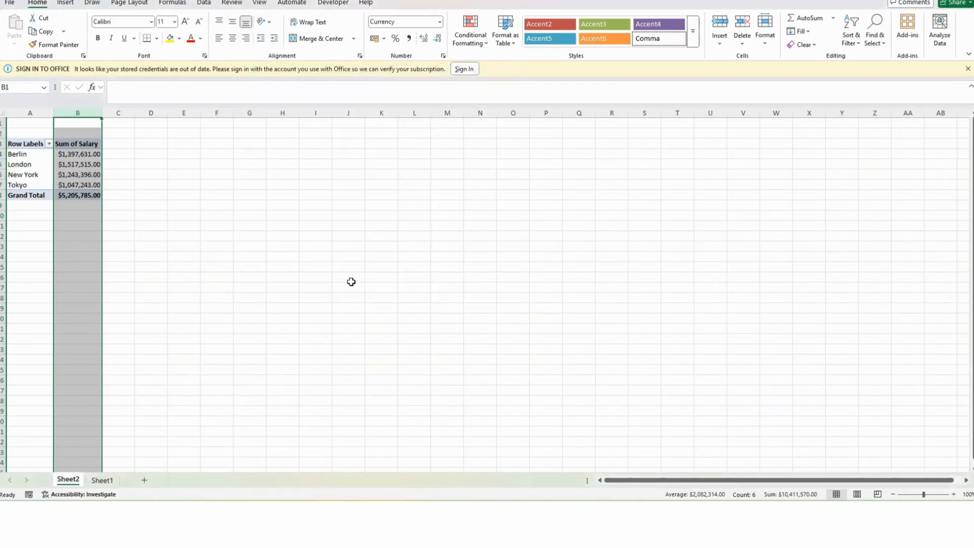
# Step: Replace Location with Department as the PivotTable's row field
pyautogui.click(77, 143)
pyautogui.click(92, 185)
pyautogui.click(80, 172)
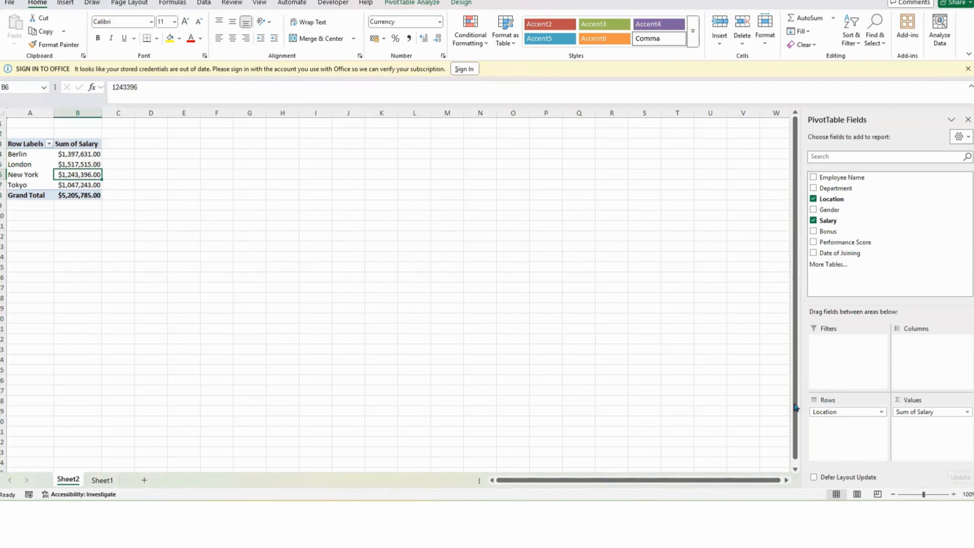
pyautogui.moveTo(854, 413); pyautogui.dragTo(695, 401)
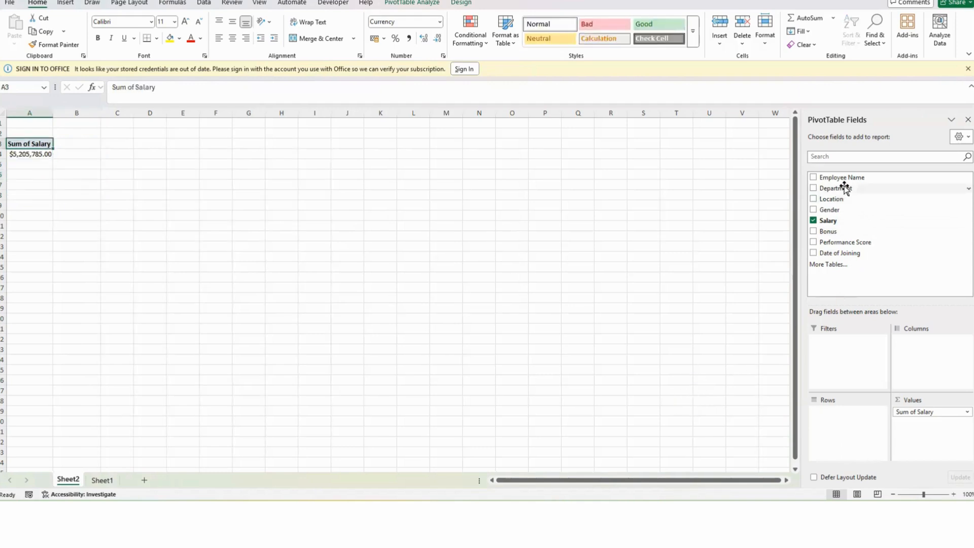
pyautogui.moveTo(844, 185); pyautogui.dragTo(332, 283)
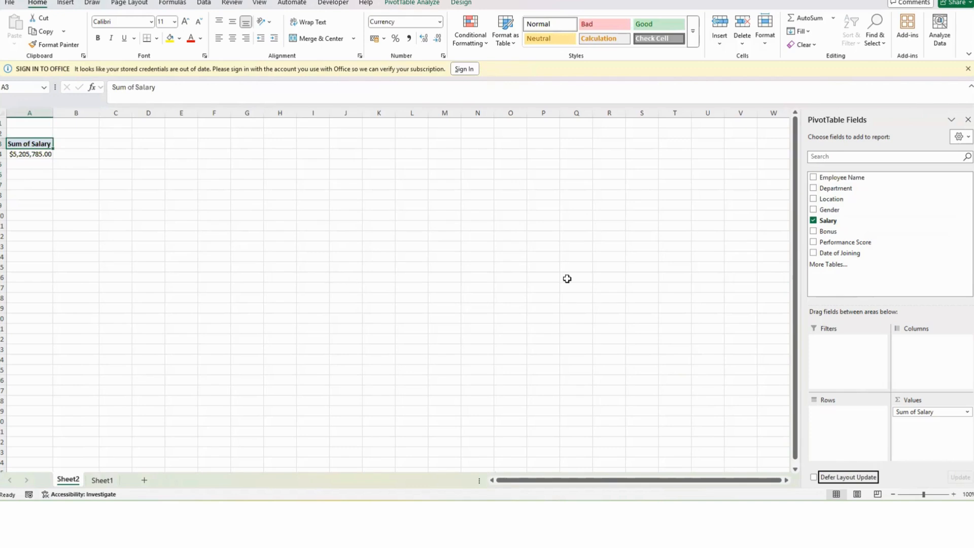
pyautogui.click(830, 187)
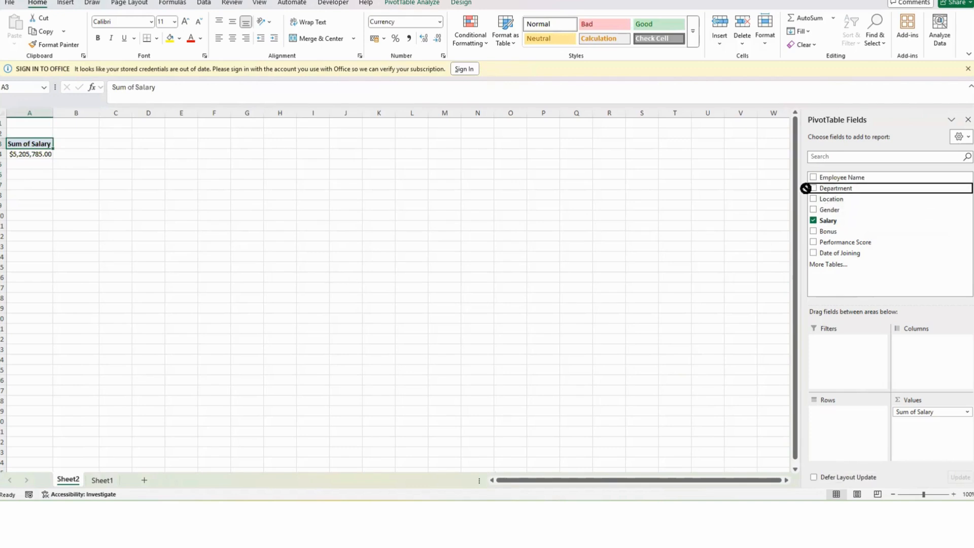
pyautogui.moveTo(806, 188); pyautogui.dragTo(838, 422)
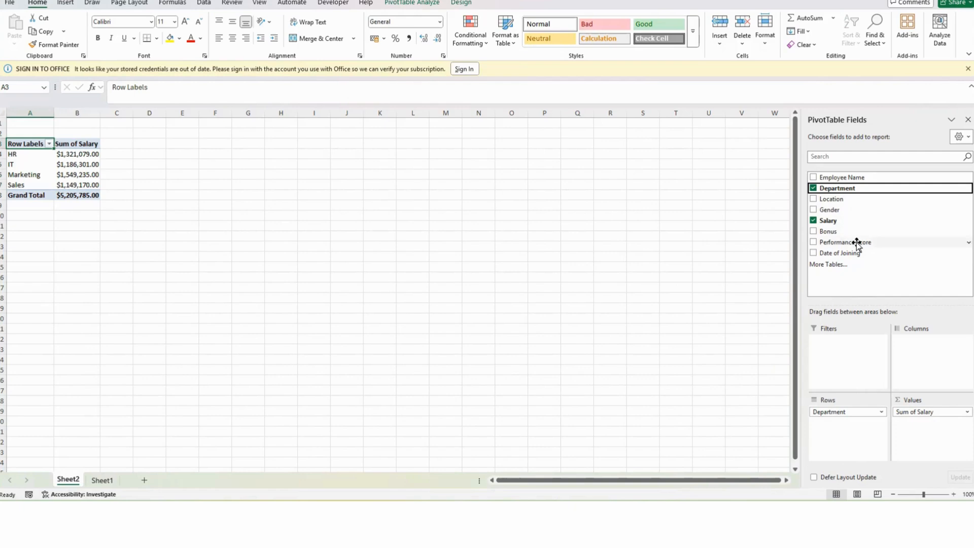
# Step: Add Gender to the PivotTable columns, then swap it for Location as the column field
pyautogui.moveTo(832, 210); pyautogui.dragTo(932, 363)
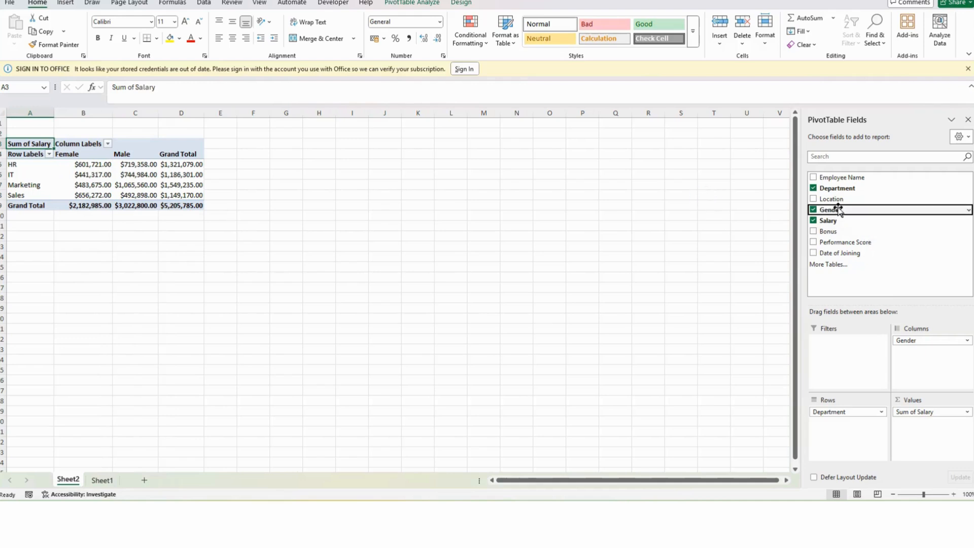
pyautogui.moveTo(927, 345); pyautogui.dragTo(758, 336)
pyautogui.moveTo(835, 201); pyautogui.dragTo(925, 375)
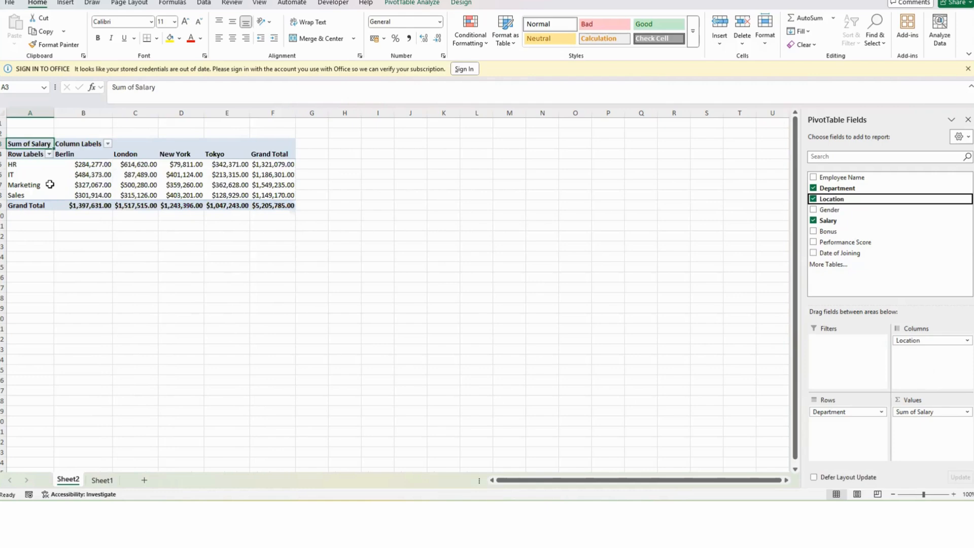
# Step: Inspect the bonus values and grand totals in the Department by Gender PivotTable
pyautogui.moveTo(97, 175)
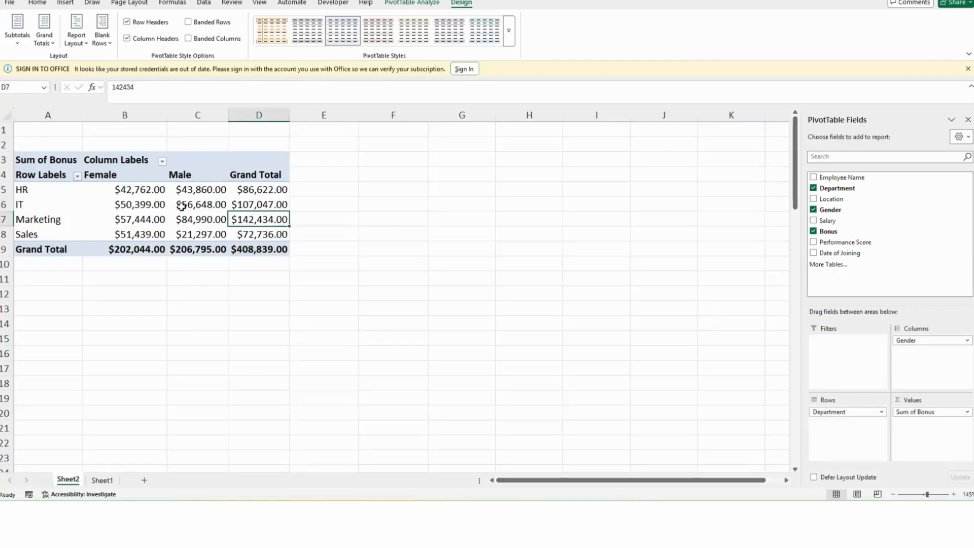
pyautogui.click(160, 190)
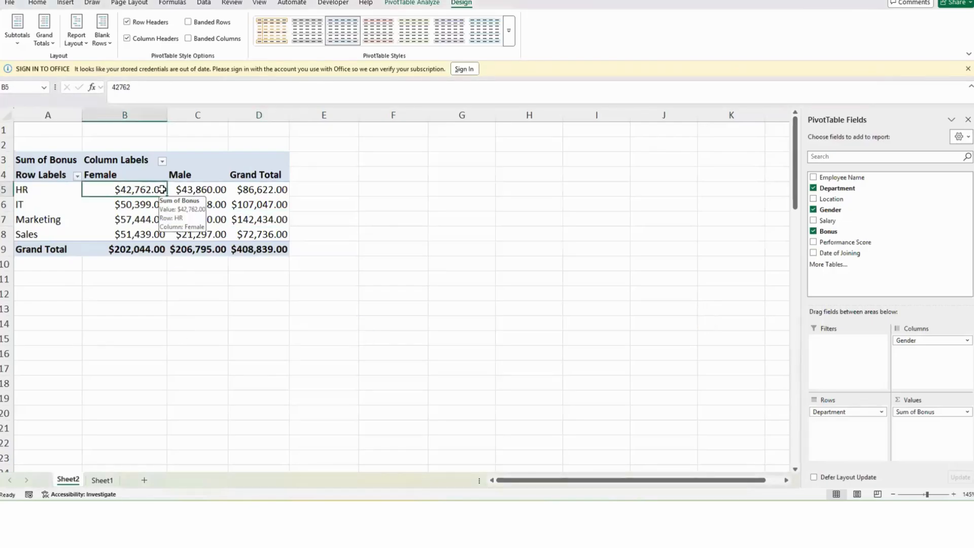
pyautogui.moveTo(253, 248)
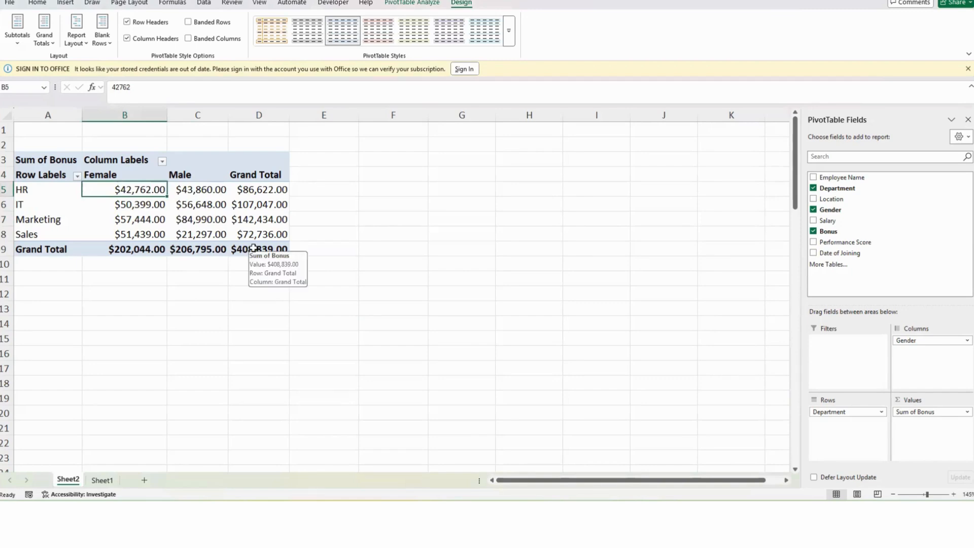
pyautogui.click(140, 215)
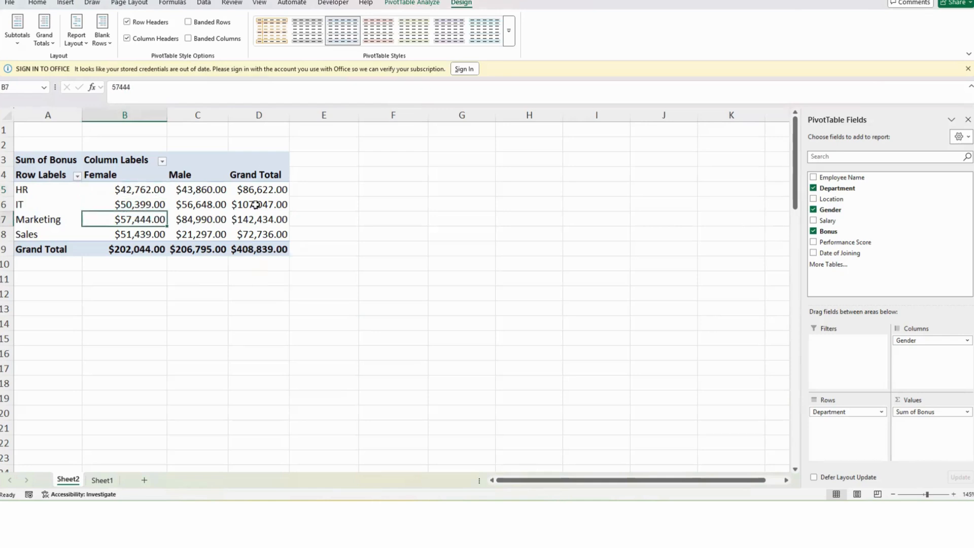
pyautogui.click(49, 41)
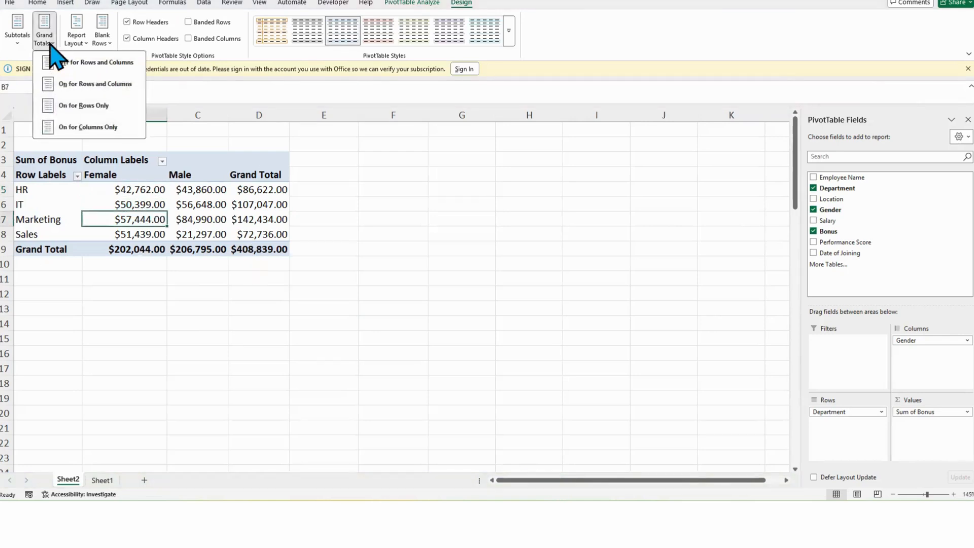
pyautogui.click(48, 41)
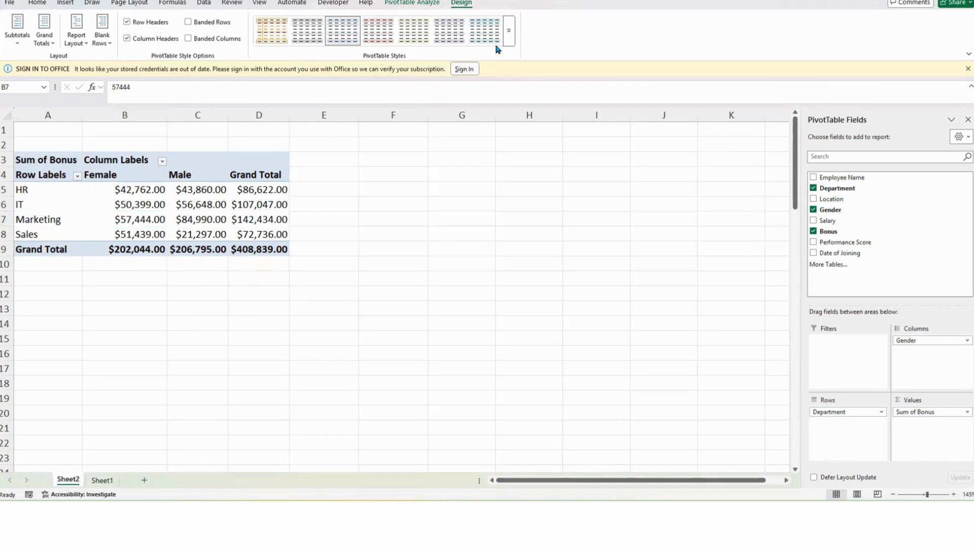
pyautogui.click(116, 210)
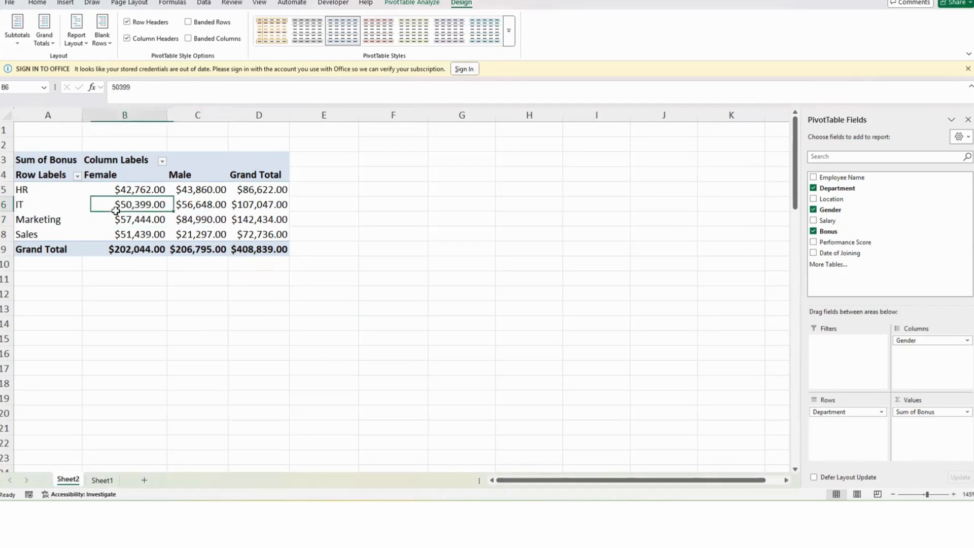
pyautogui.click(41, 191)
pyautogui.click(174, 231)
pyautogui.click(237, 208)
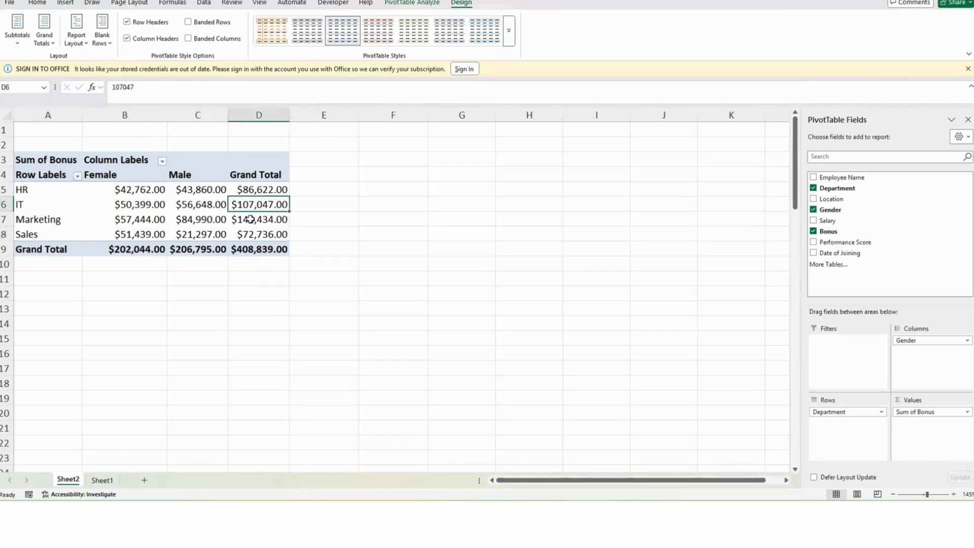
pyautogui.click(236, 229)
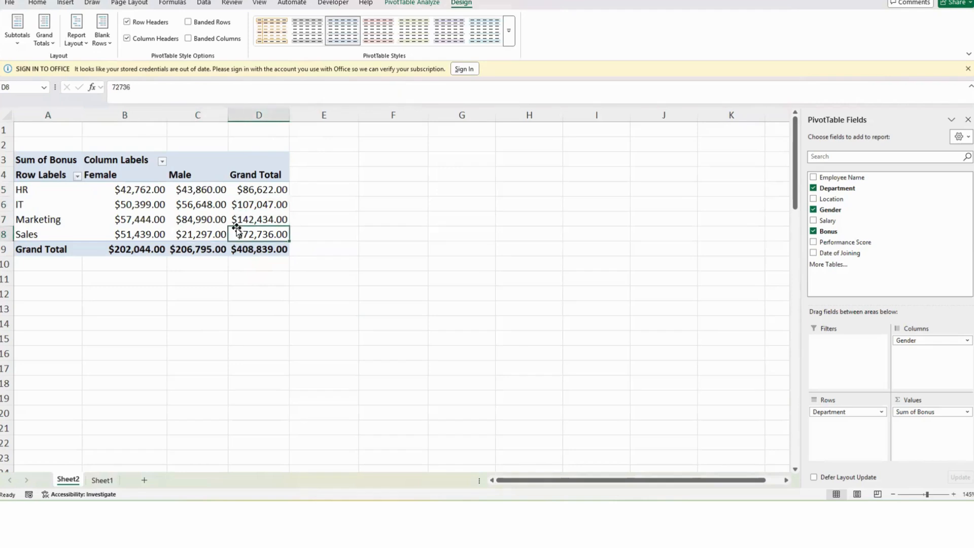
pyautogui.click(426, 216)
pyautogui.click(158, 217)
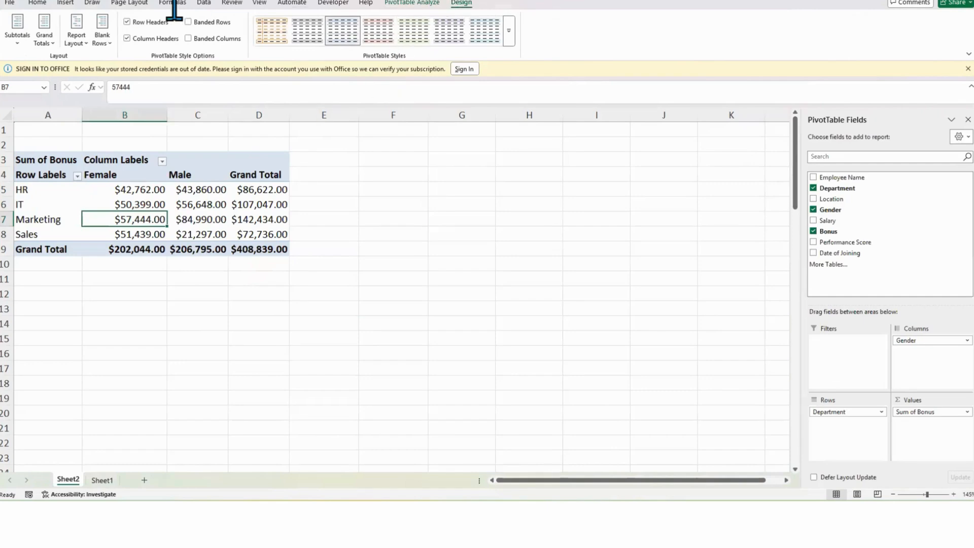
# Step: Try the Grand Totals options for rows only and columns only, then restore them for rows and columns
pyautogui.click(45, 43)
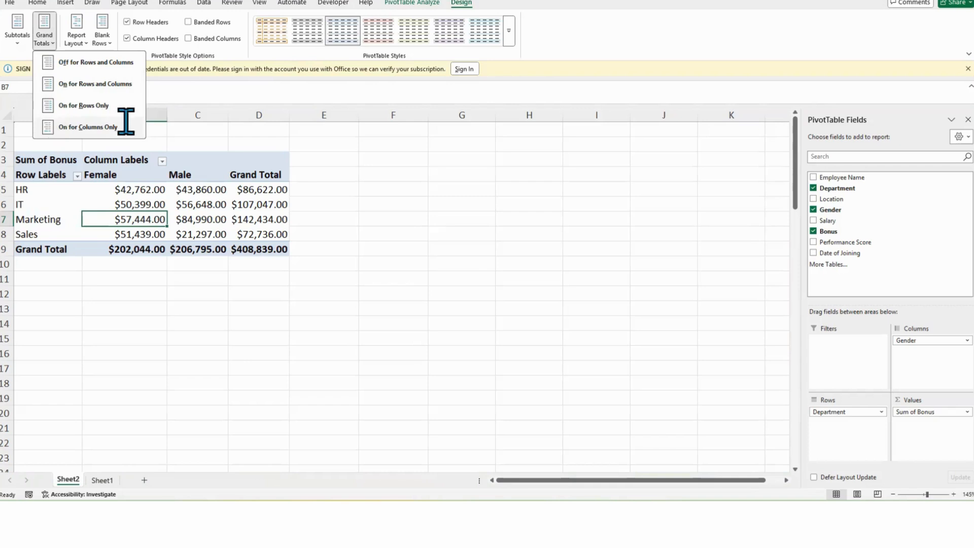
pyautogui.click(78, 105)
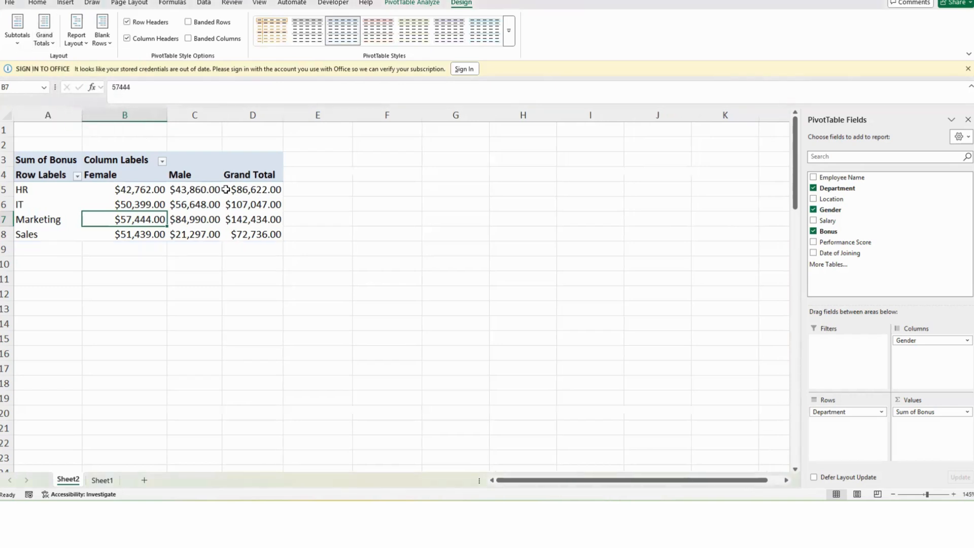
pyautogui.click(45, 35)
pyautogui.click(80, 124)
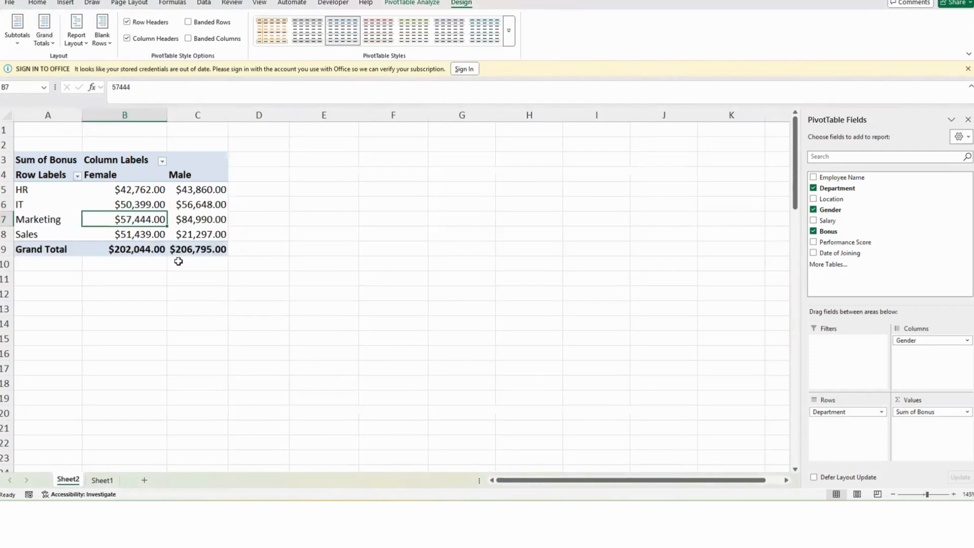
pyautogui.click(44, 36)
pyautogui.click(89, 84)
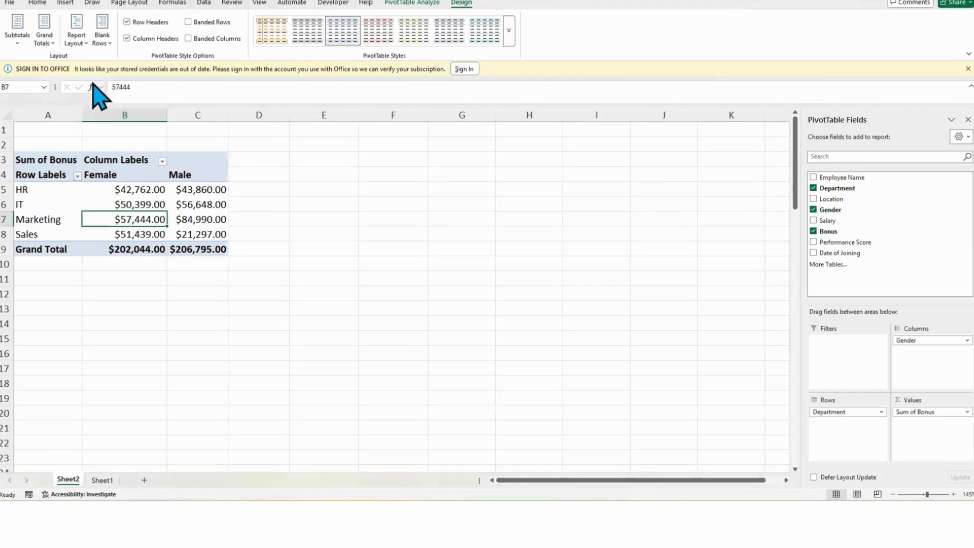
# Step: Rename the PivotTable's Sum of Bonus value header to Bonus Breakdown
pyautogui.click(204, 218)
pyautogui.click(131, 203)
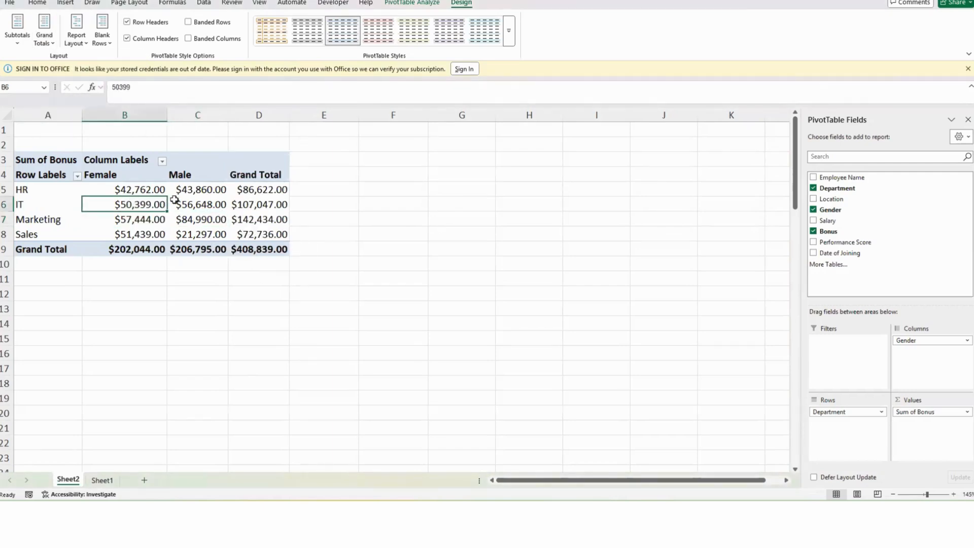
pyautogui.click(218, 203)
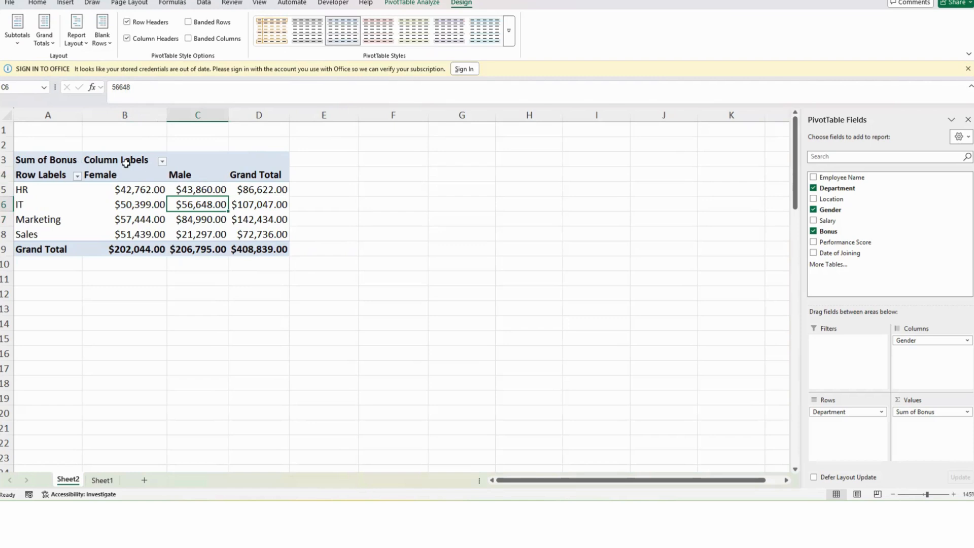
pyautogui.click(42, 160)
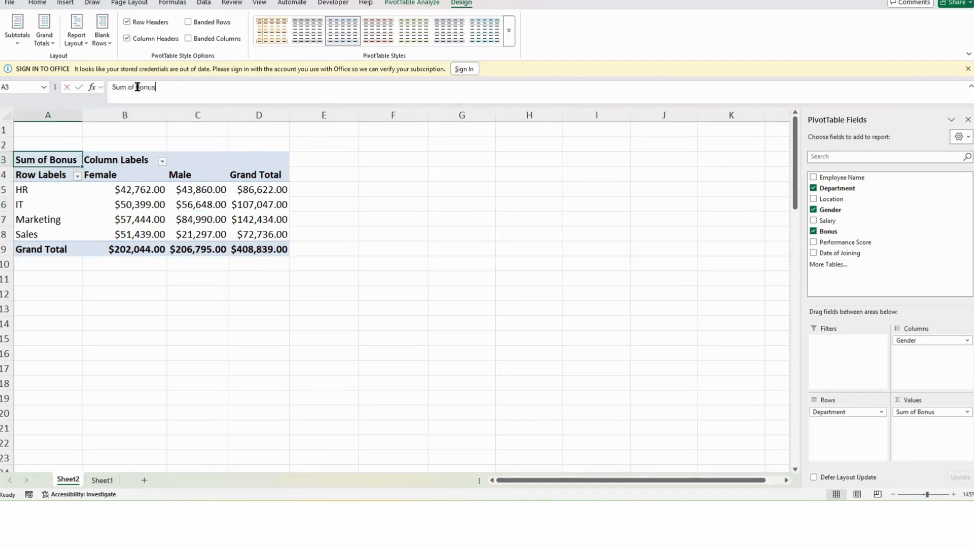
pyautogui.moveTo(138, 87); pyautogui.dragTo(111, 87)
pyautogui.press('BackSpace')
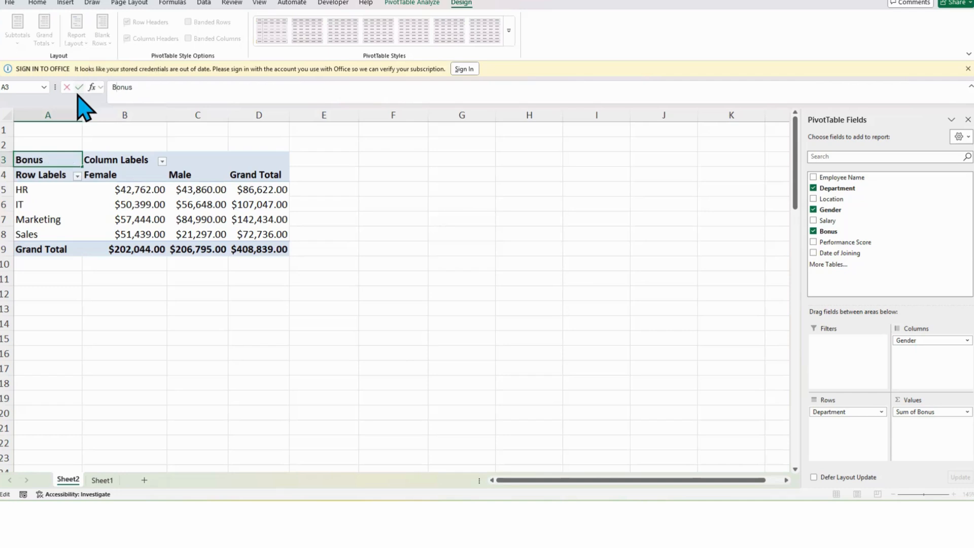
pyautogui.click(131, 179)
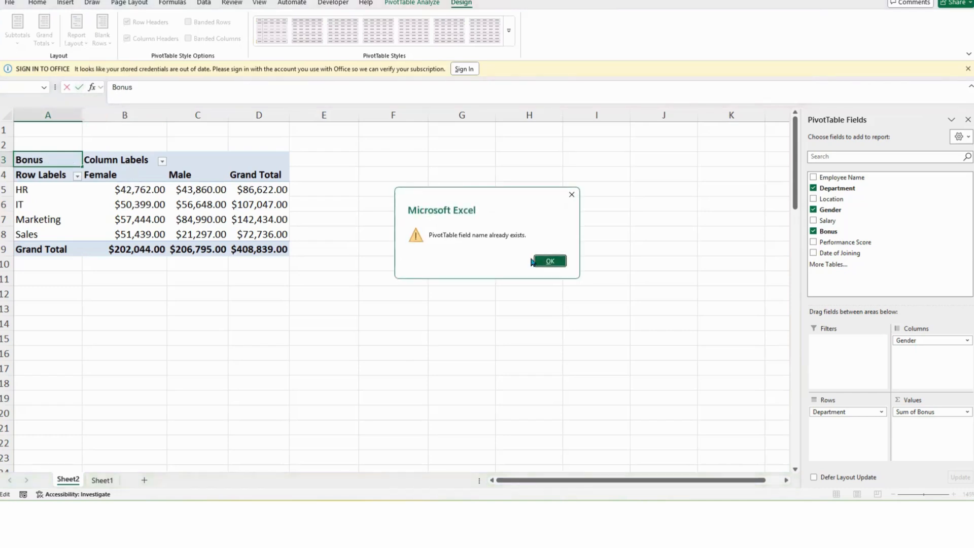
pyautogui.click(532, 261)
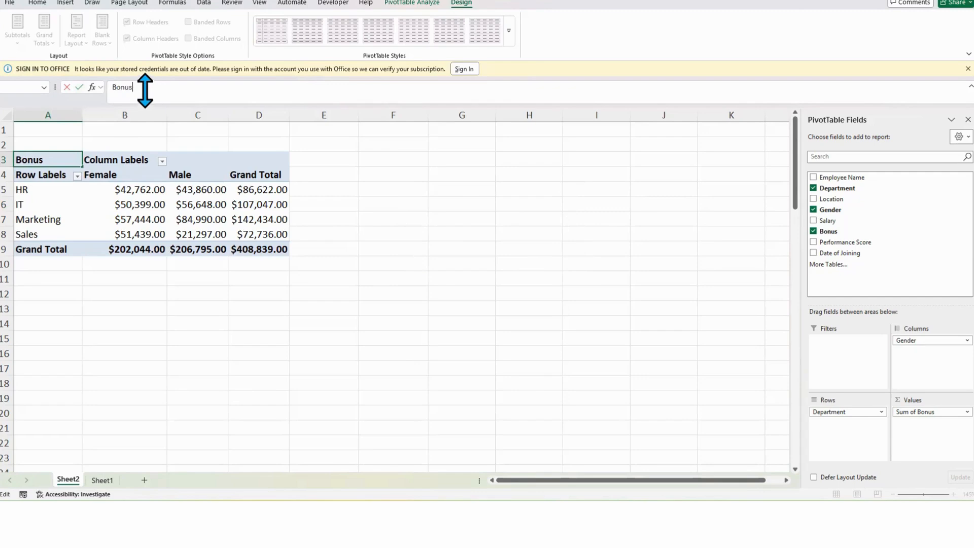
pyautogui.click(117, 87)
pyautogui.write('down')
pyautogui.press('Return')
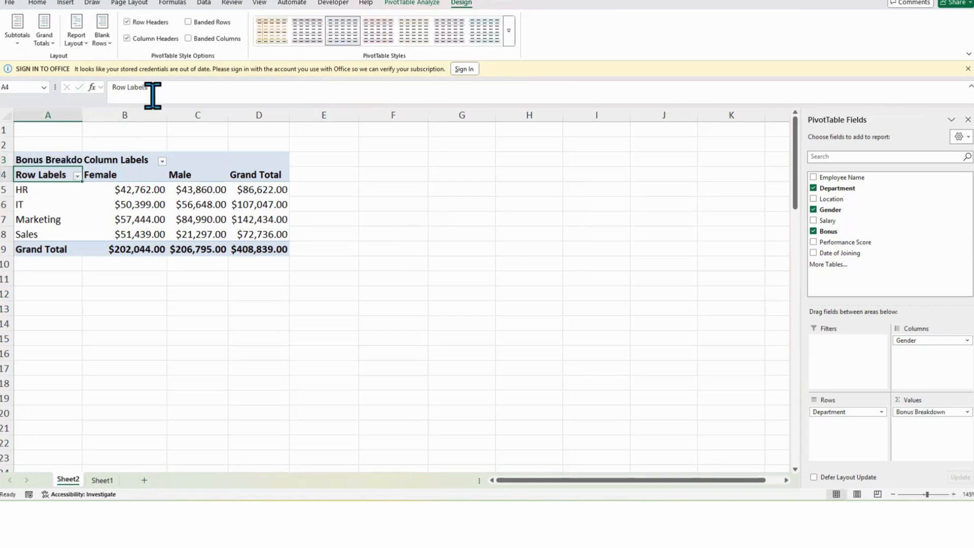
# Step: Autofit column A's width to fit the Bonus Breakdown header
pyautogui.doubleClick(81, 112)
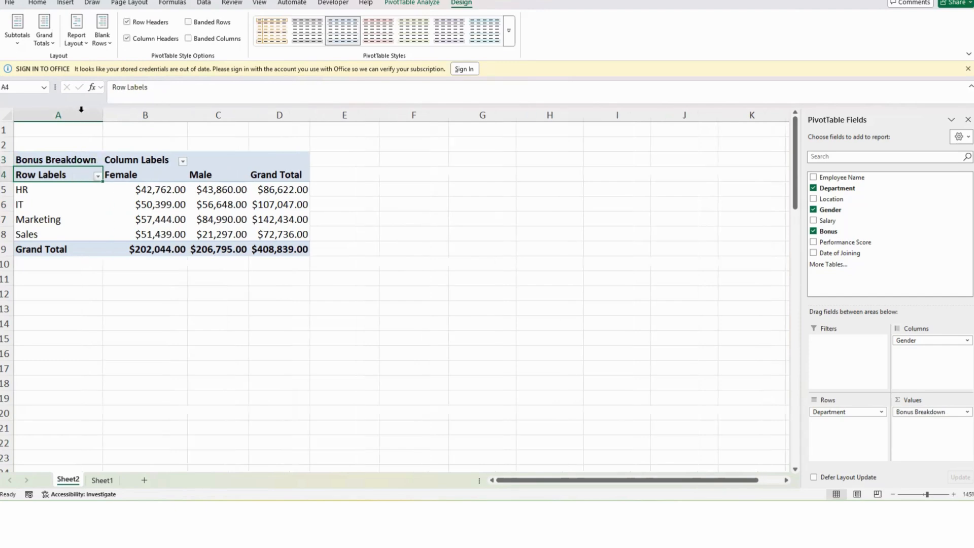
pyautogui.click(140, 161)
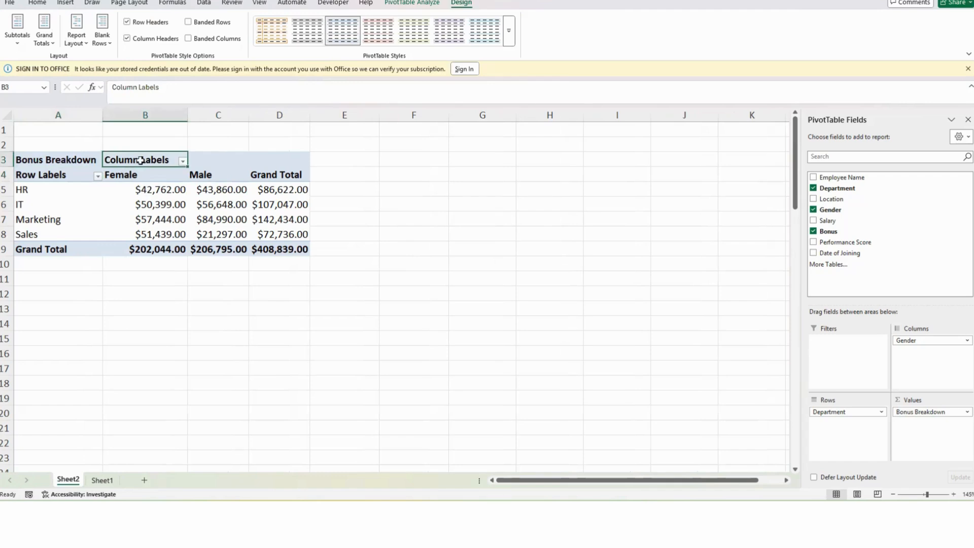
pyautogui.click(39, 4)
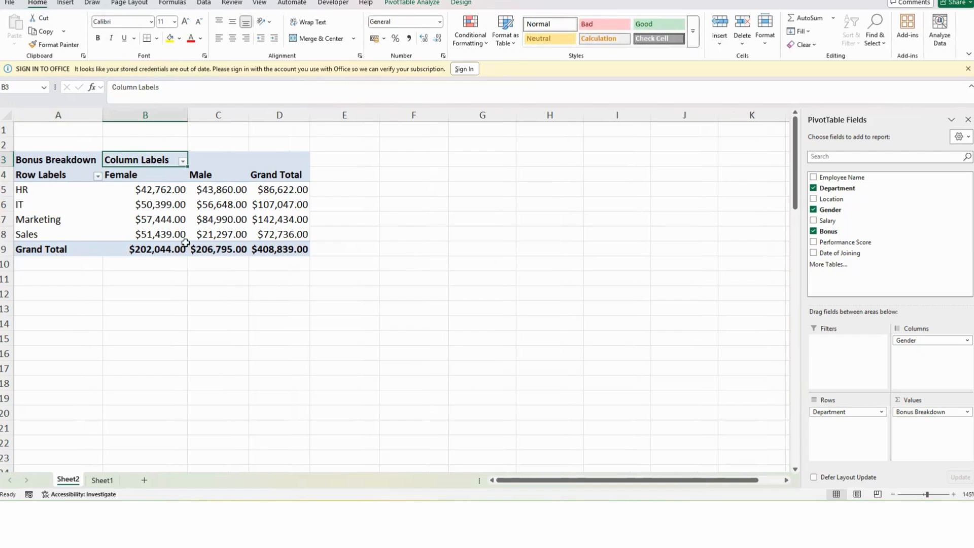
# Step: Filter the Gender column labels to show only Male
pyautogui.click(182, 160)
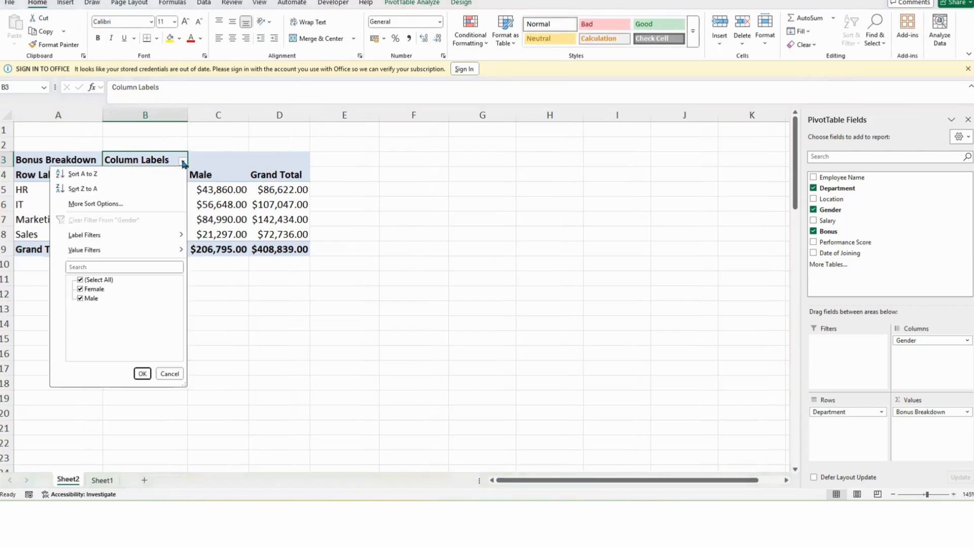
pyautogui.click(80, 289)
pyautogui.click(142, 374)
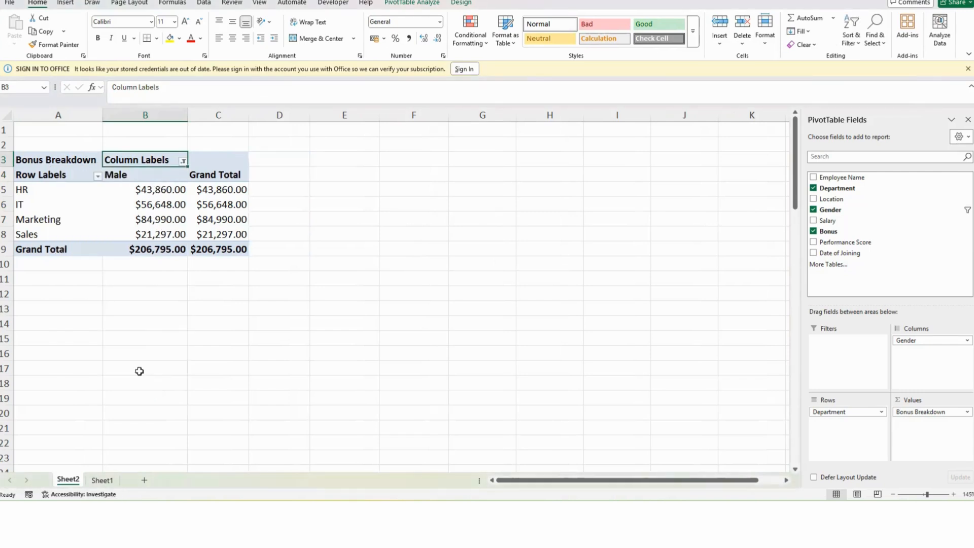
# Step: Switch the Gender column filter to show only Female
pyautogui.click(182, 160)
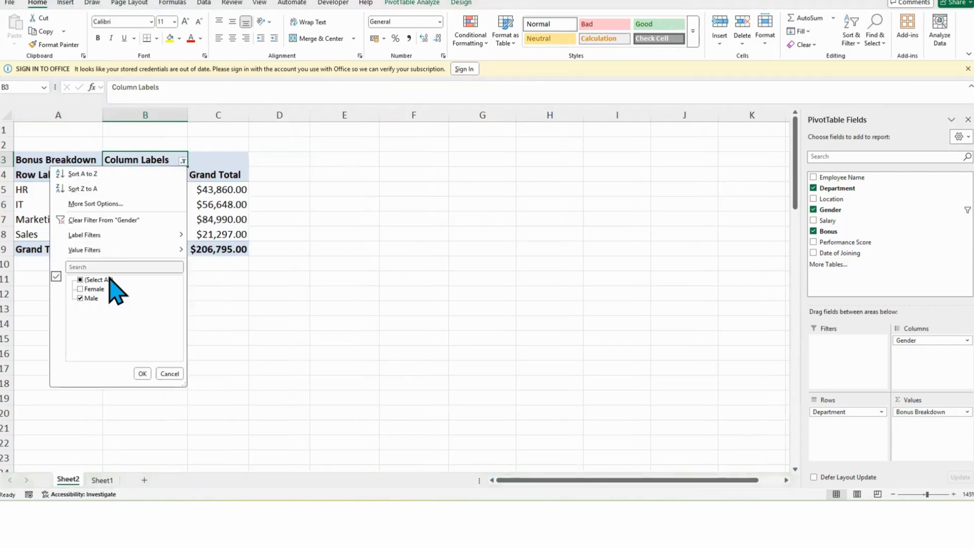
pyautogui.click(81, 289)
pyautogui.click(81, 298)
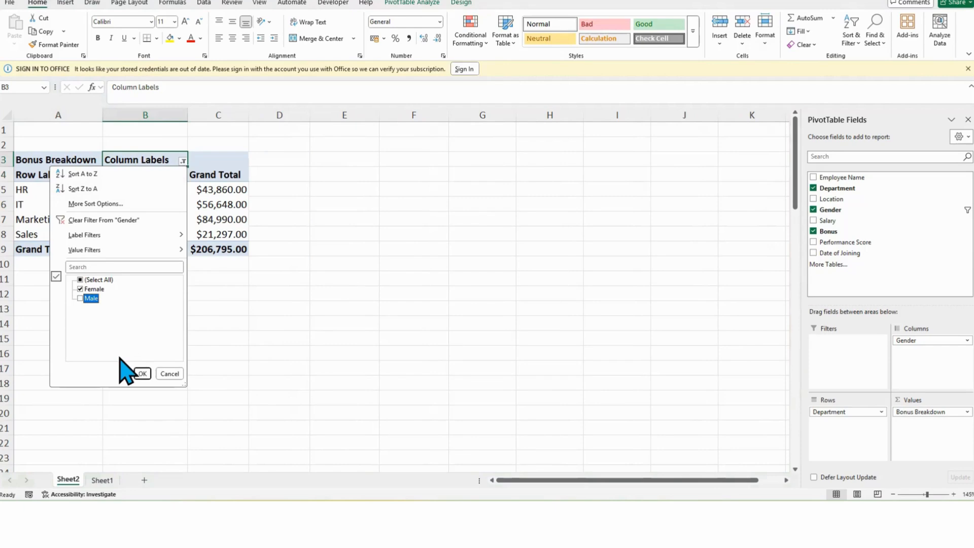
pyautogui.click(142, 374)
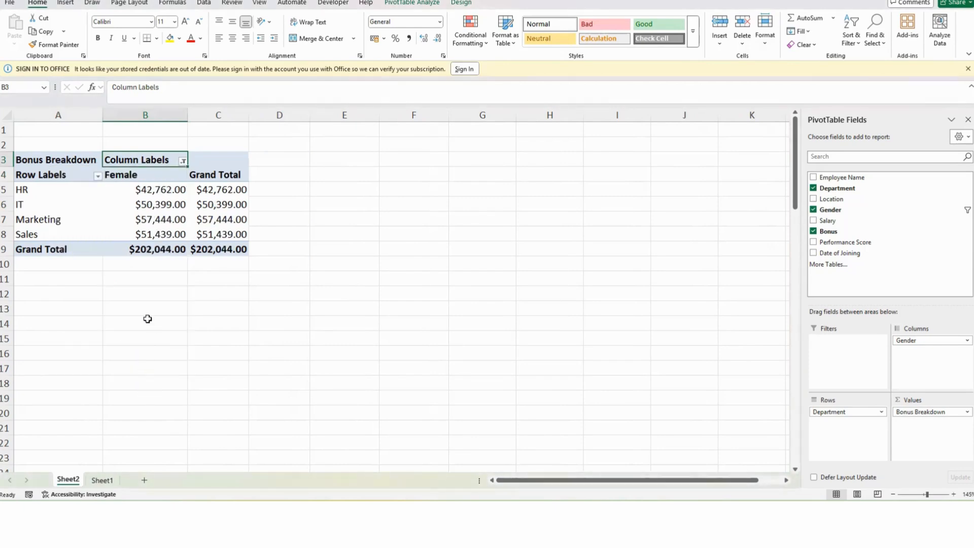
# Step: Restore both Female and Male in the Gender column filter
pyautogui.click(183, 161)
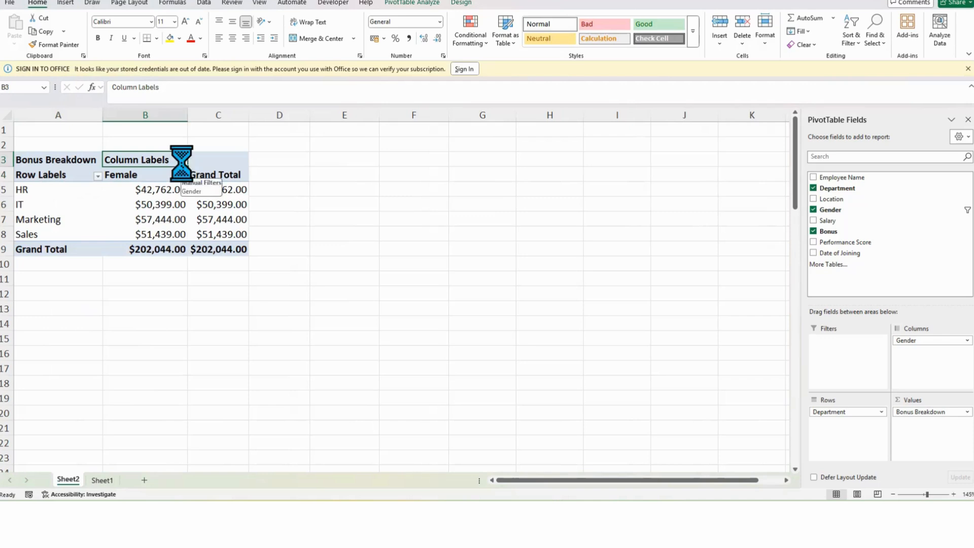
pyautogui.click(80, 298)
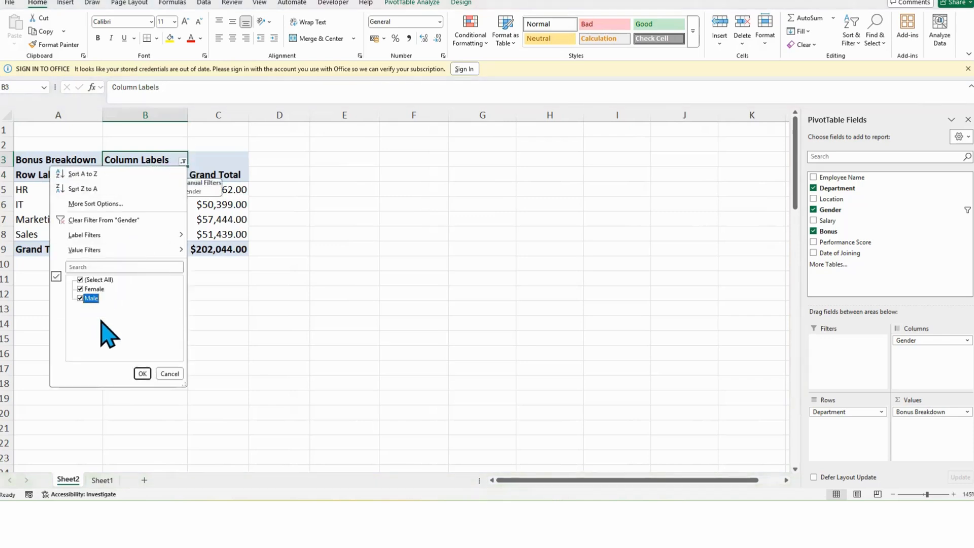
pyautogui.click(142, 374)
# Step: Copy cell C3's formatting onto the Column Labels header cell with Format Painter
pyautogui.moveTo(173, 234); pyautogui.dragTo(173, 219)
pyautogui.click(238, 220)
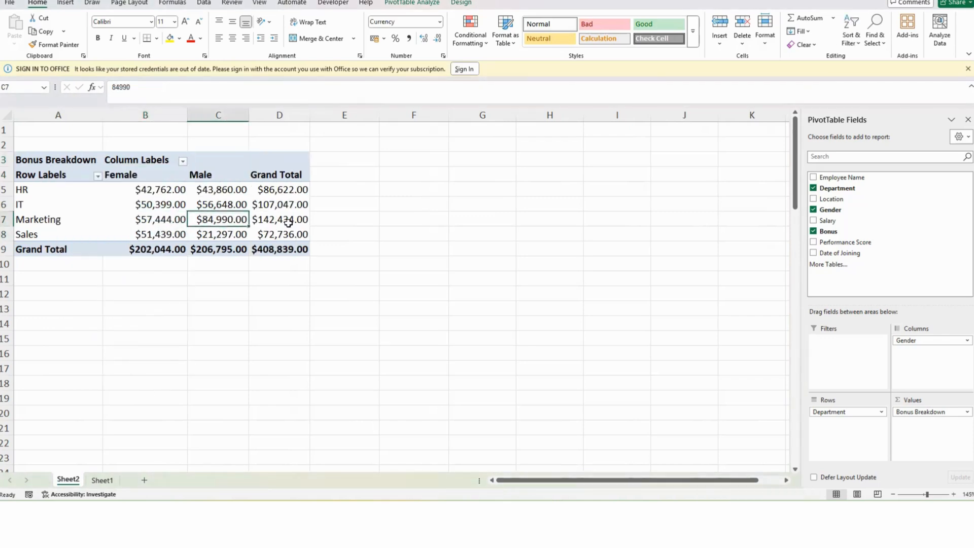
pyautogui.click(288, 223)
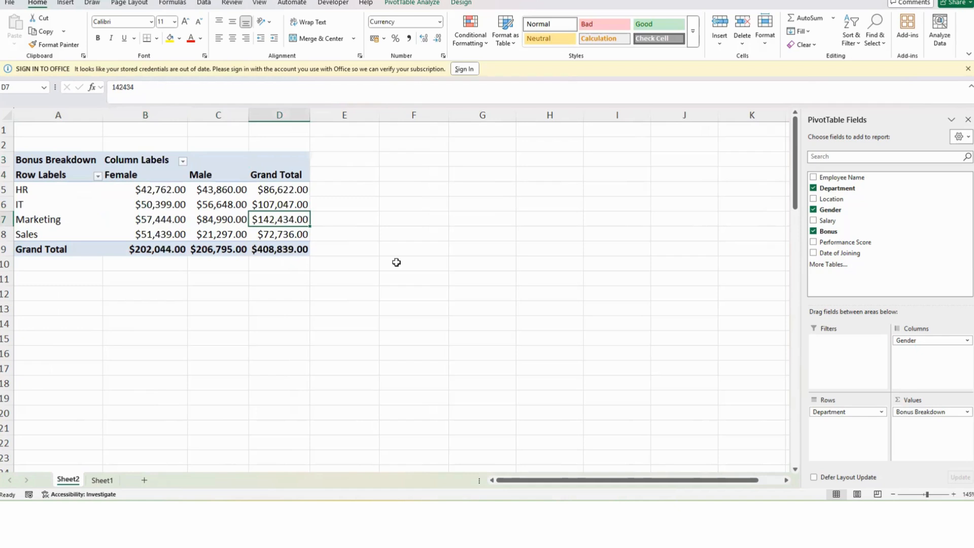
pyautogui.click(135, 160)
pyautogui.click(221, 162)
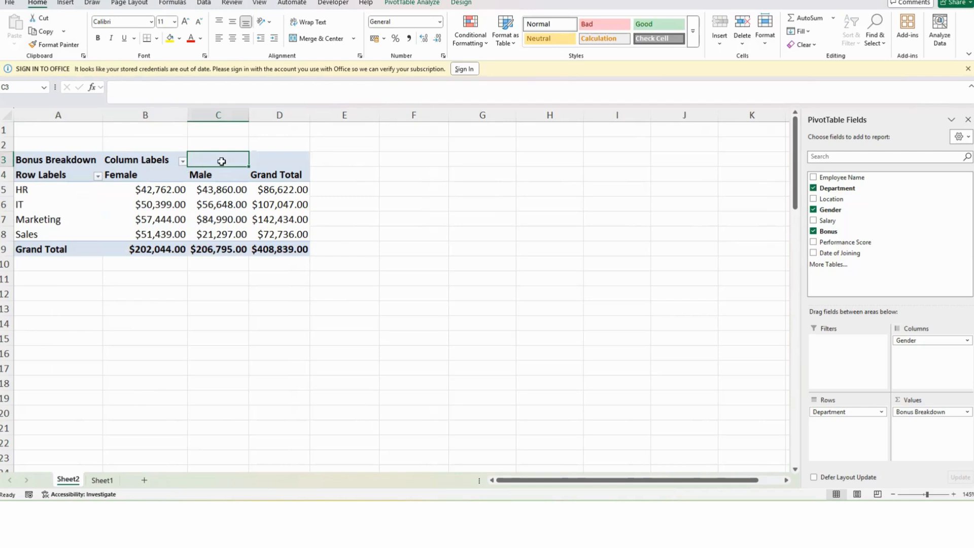
pyautogui.click(46, 45)
pyautogui.click(133, 159)
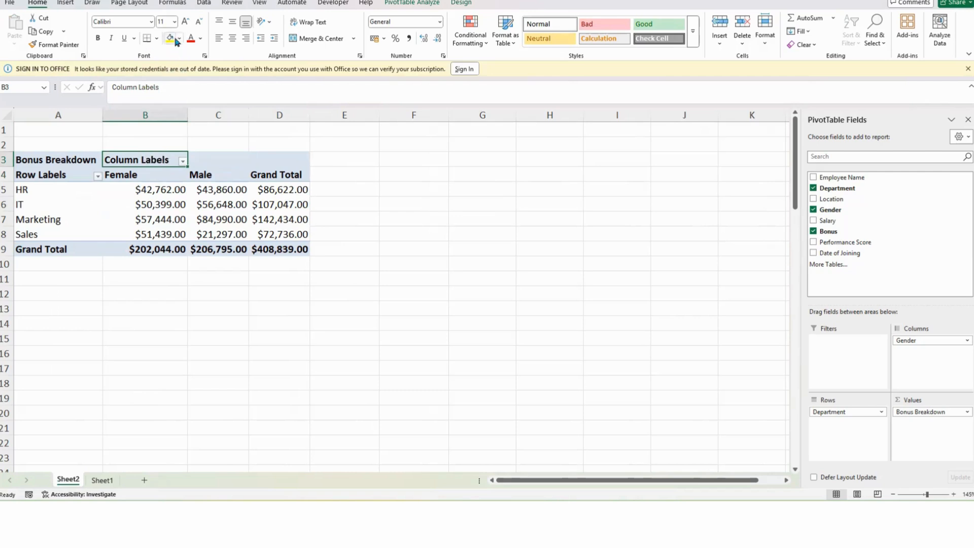
# Step: Change the font colour of the Column Labels header cell
pyautogui.click(200, 39)
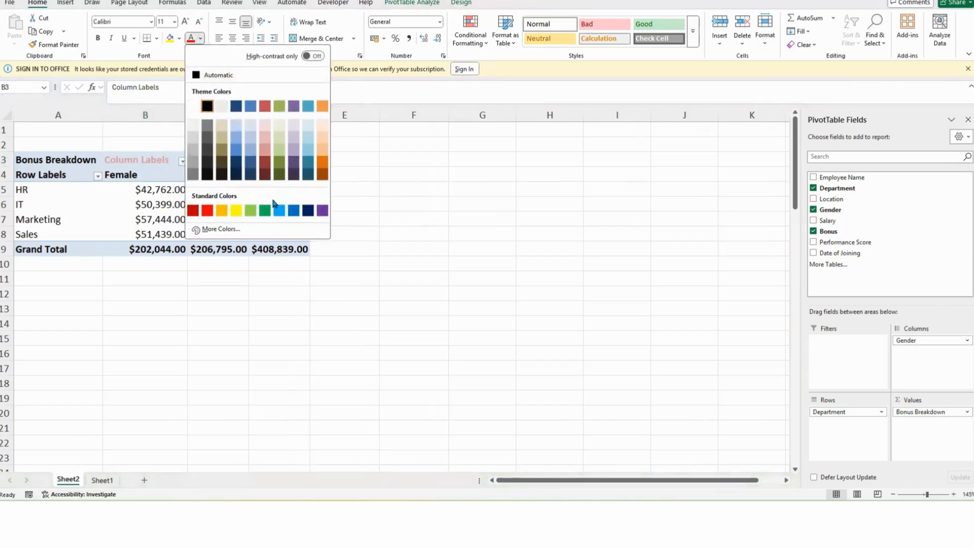
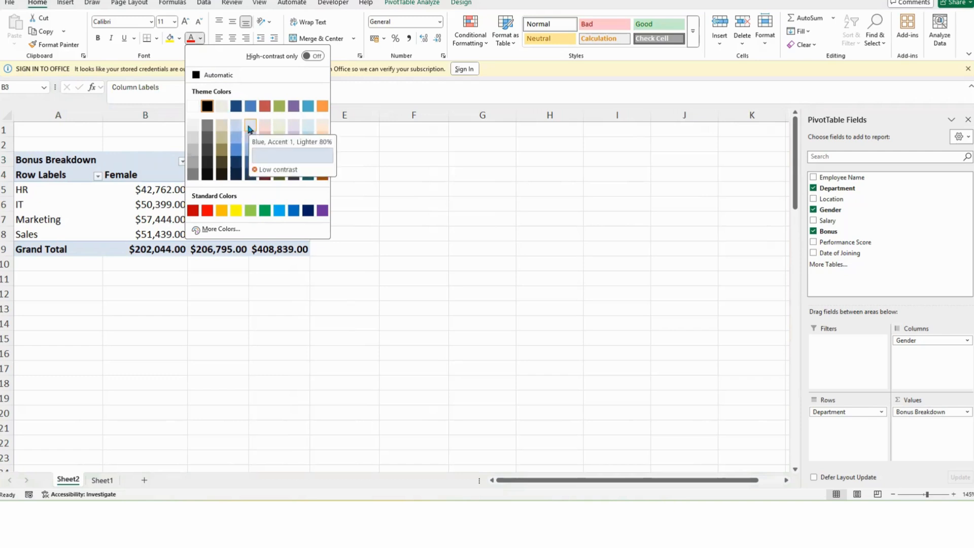
# Step: Set the Column Labels header cell's font colour to Blue, Accent 1, Lighter 80%
pyautogui.click(250, 129)
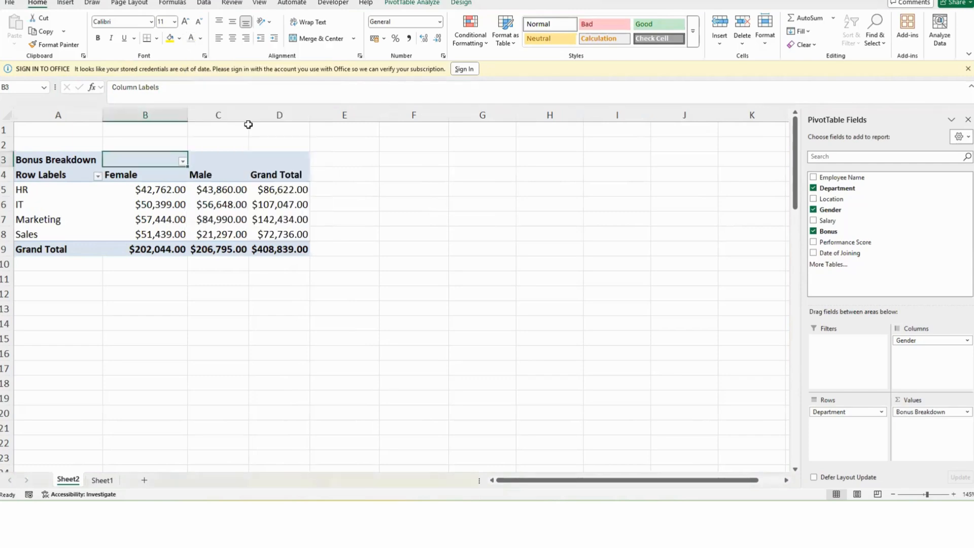
pyautogui.click(245, 154)
pyautogui.click(359, 183)
pyautogui.click(274, 219)
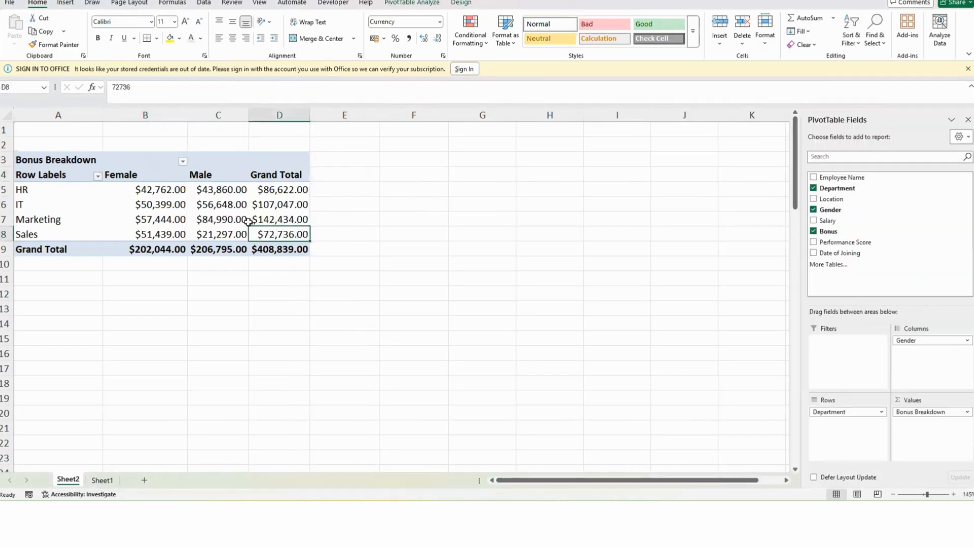
pyautogui.click(147, 204)
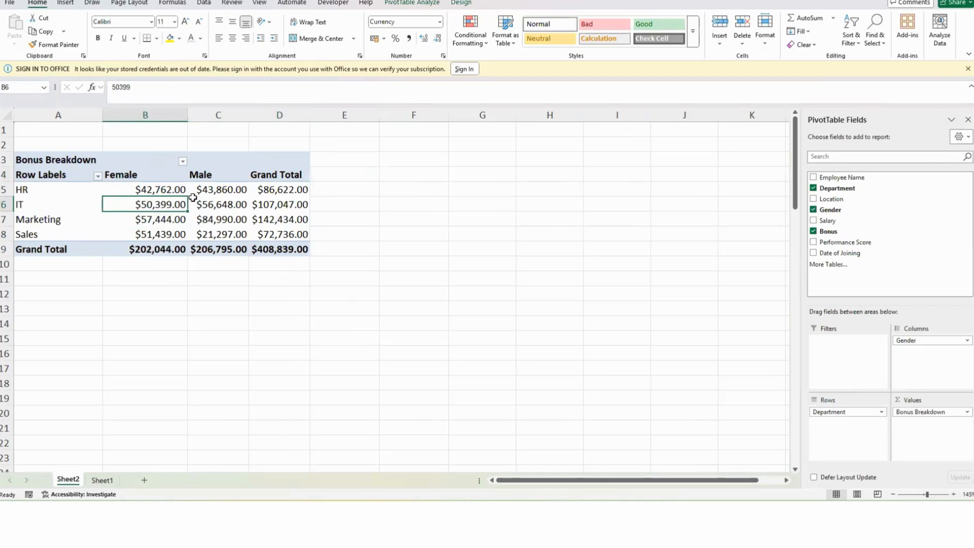
pyautogui.click(184, 161)
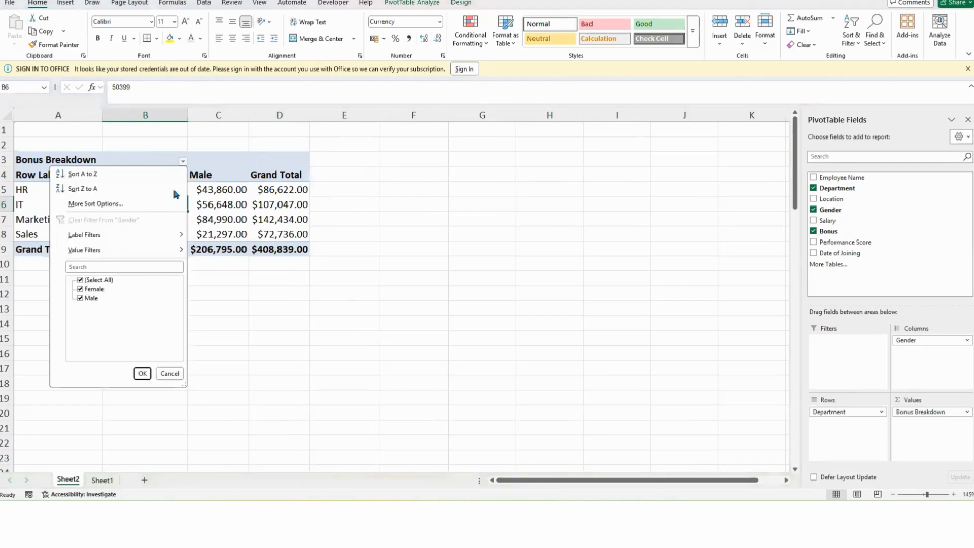
pyautogui.click(228, 220)
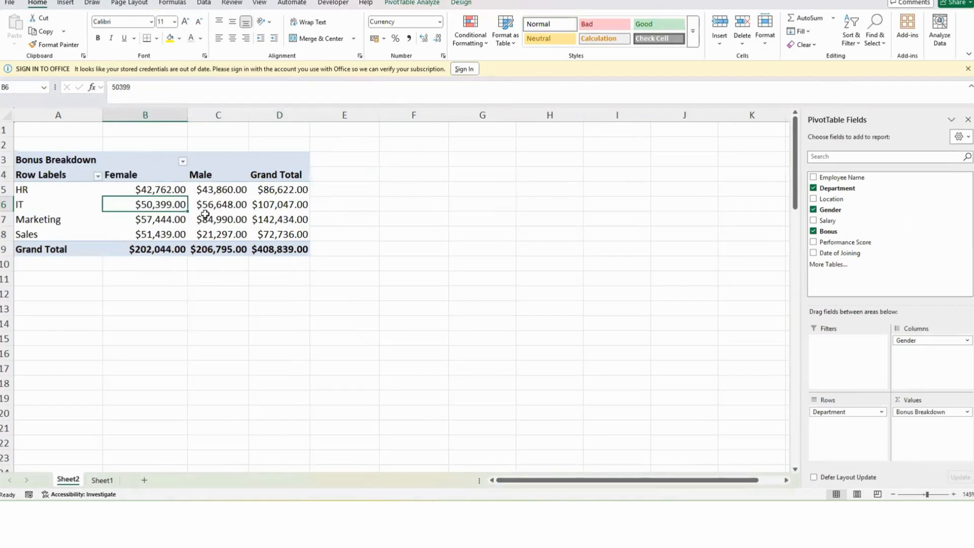
pyautogui.click(146, 228)
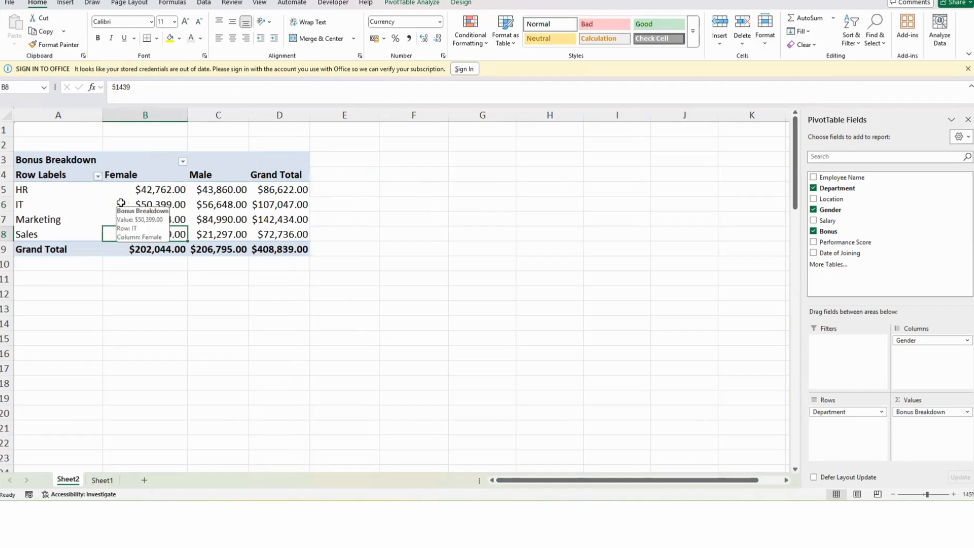
# Step: Rename the Row Labels header in cell A4 to Department
pyautogui.click(41, 176)
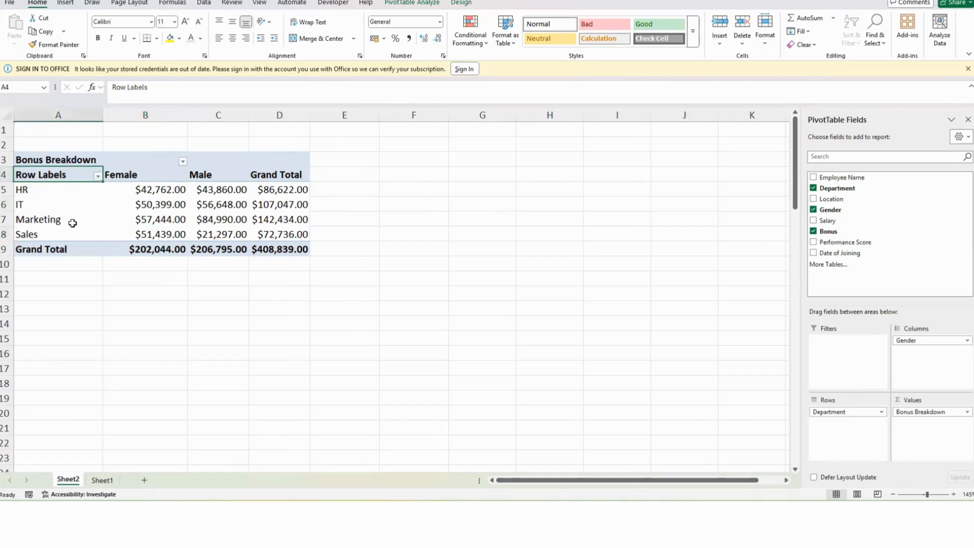
pyautogui.write('Deoartment')
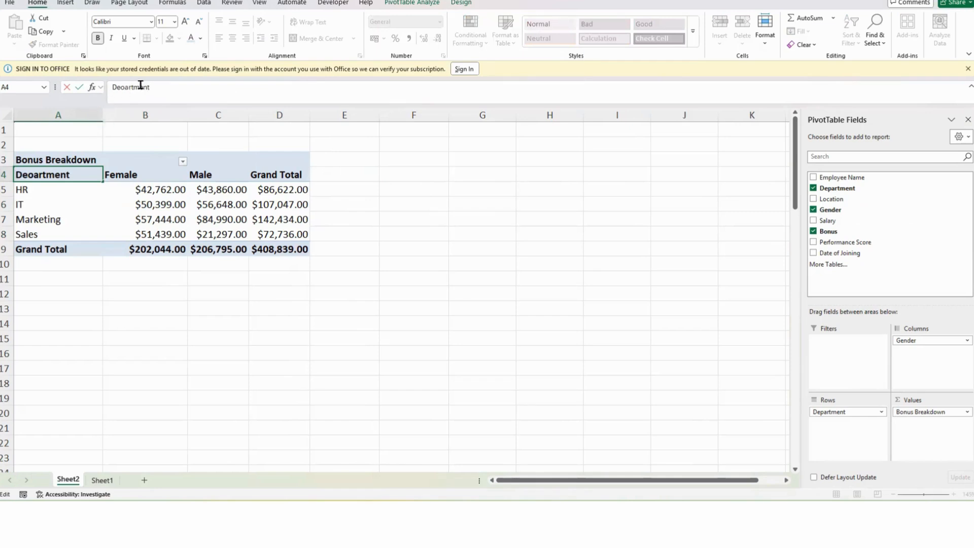
pyautogui.press('Left')
pyautogui.press('BackSpace')
pyautogui.write('p')
pyautogui.click(166, 220)
pyautogui.click(46, 198)
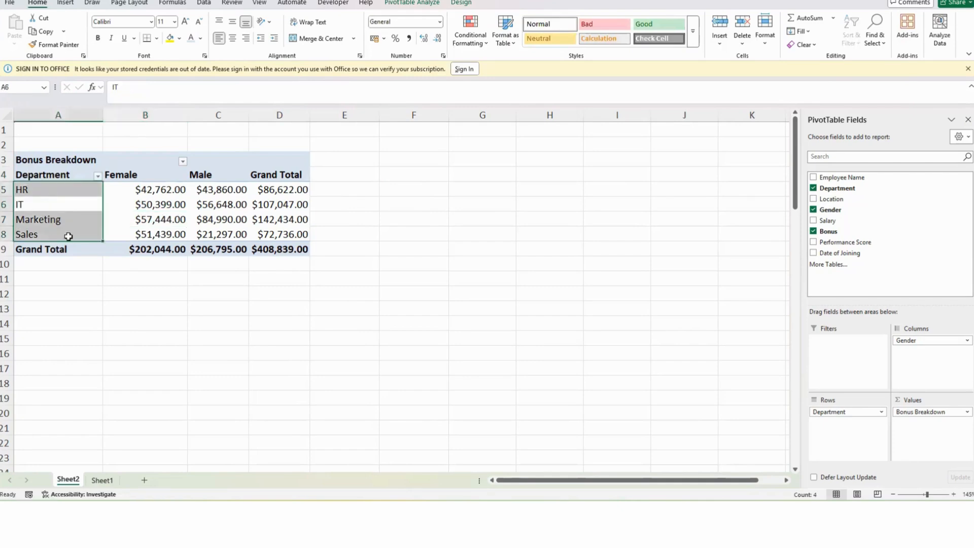
pyautogui.click(64, 213)
pyautogui.click(152, 219)
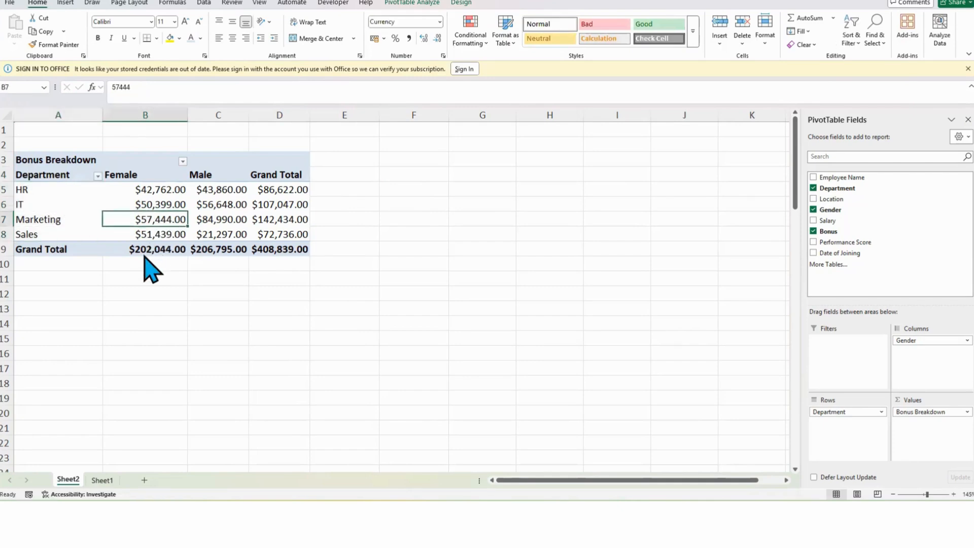
pyautogui.click(68, 249)
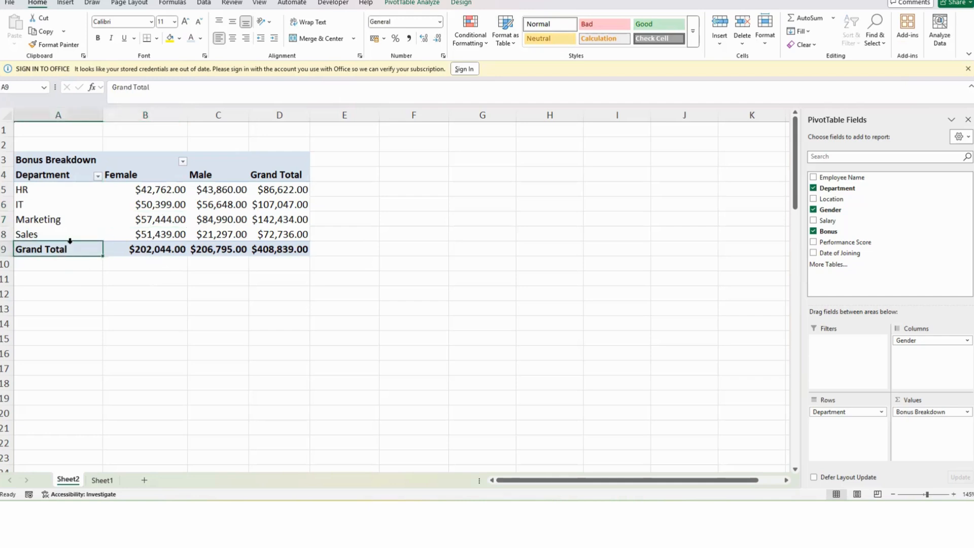
pyautogui.click(165, 216)
pyautogui.click(127, 205)
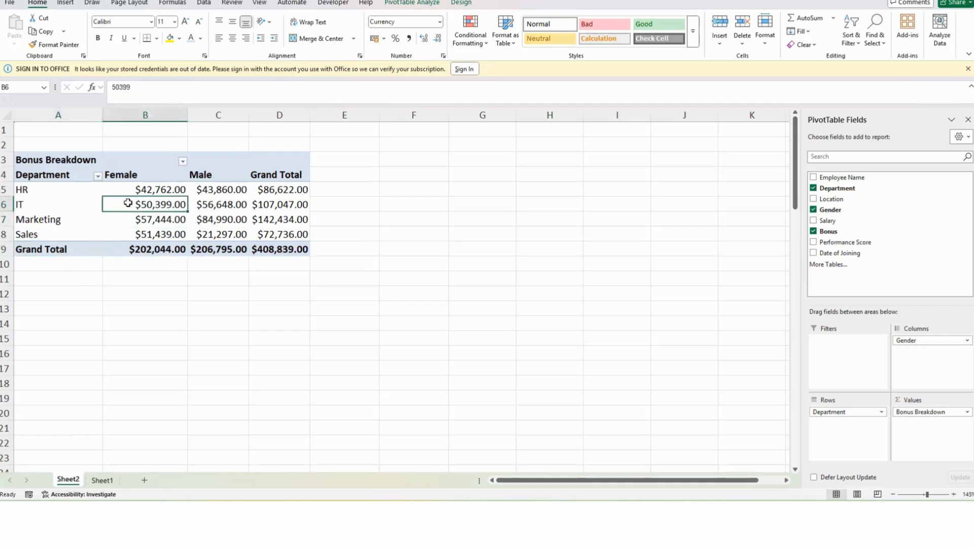
# Step: Enter the title HR Report May 2025 in cell A2 above the PivotTable
pyautogui.moveTo(75, 143); pyautogui.dragTo(264, 146)
pyautogui.click(66, 145)
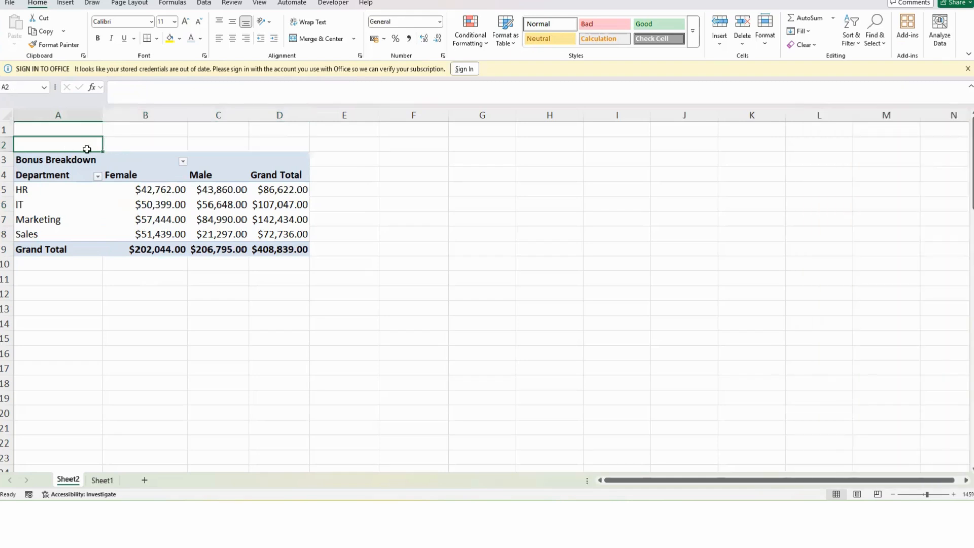
pyautogui.write('HR Repo')
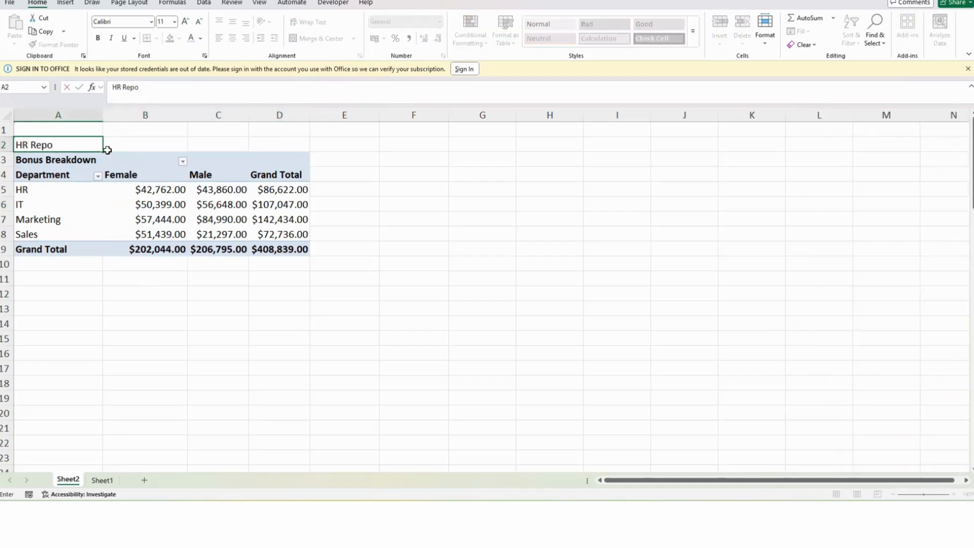
pyautogui.write('rt May 2025')
pyautogui.press('Return')
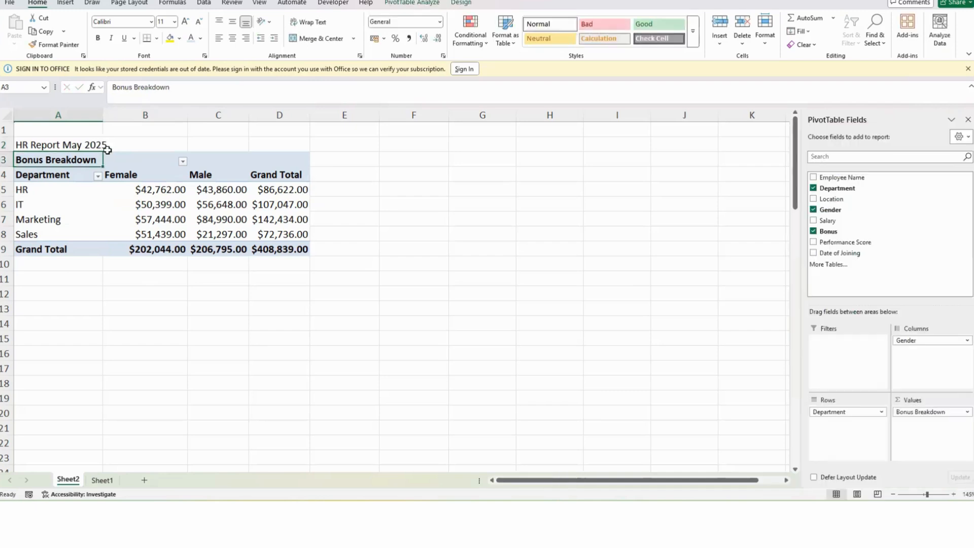
# Step: Merge and centre the title across cells A2 to D2
pyautogui.moveTo(39, 138); pyautogui.dragTo(296, 145)
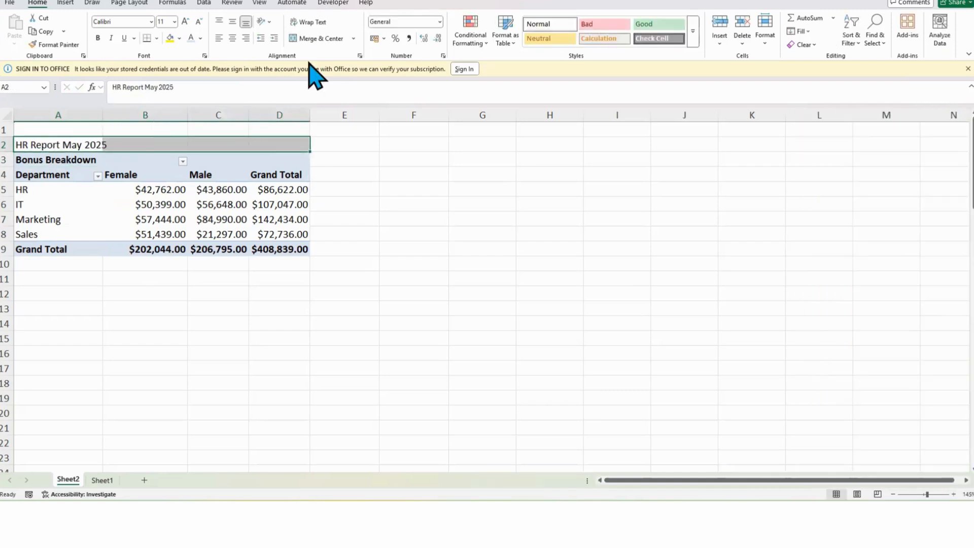
pyautogui.click(322, 38)
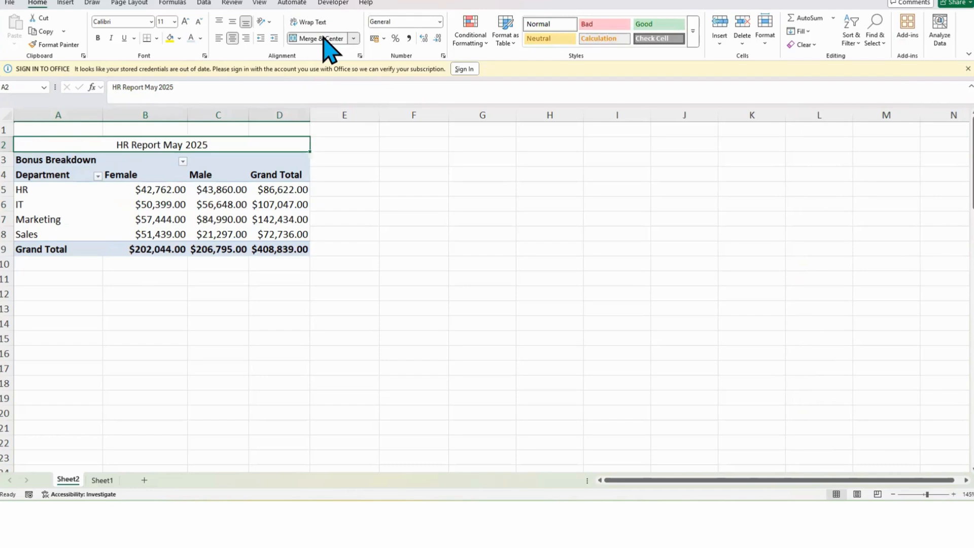
# Step: Make the title bold and increase its font size to 18
pyautogui.click(98, 38)
pyautogui.click(185, 22)
pyautogui.click(186, 21)
pyautogui.click(185, 22)
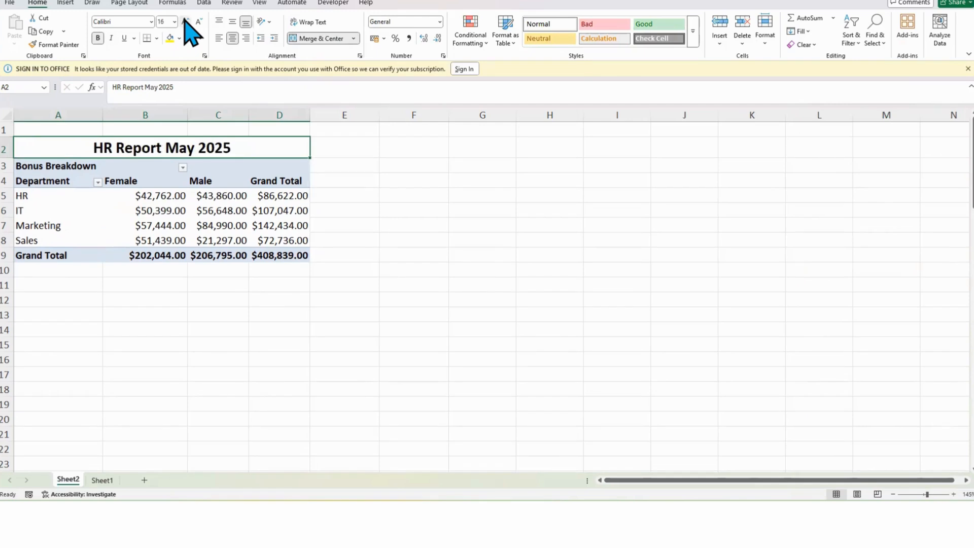
pyautogui.click(185, 22)
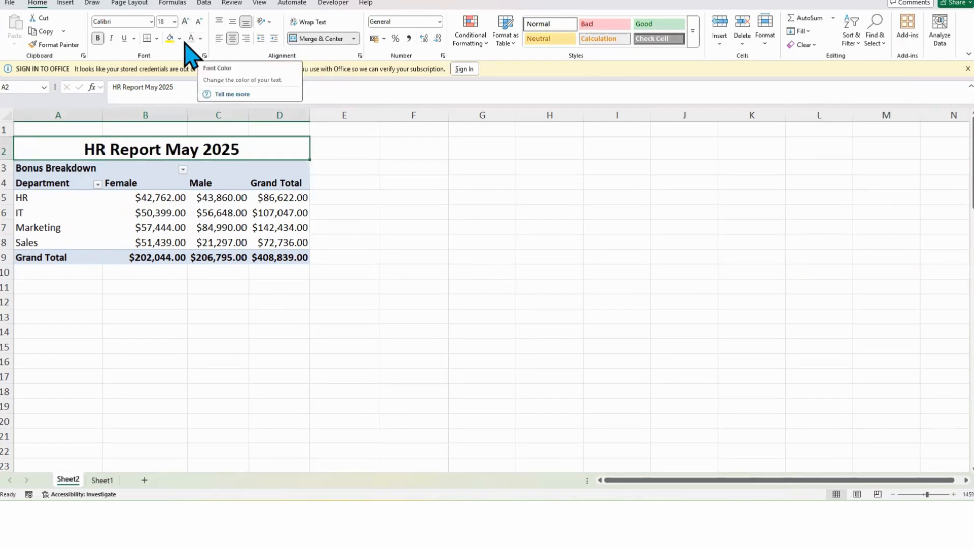
# Step: Fill the title cell with White, Background 1, Darker 15%
pyautogui.click(181, 39)
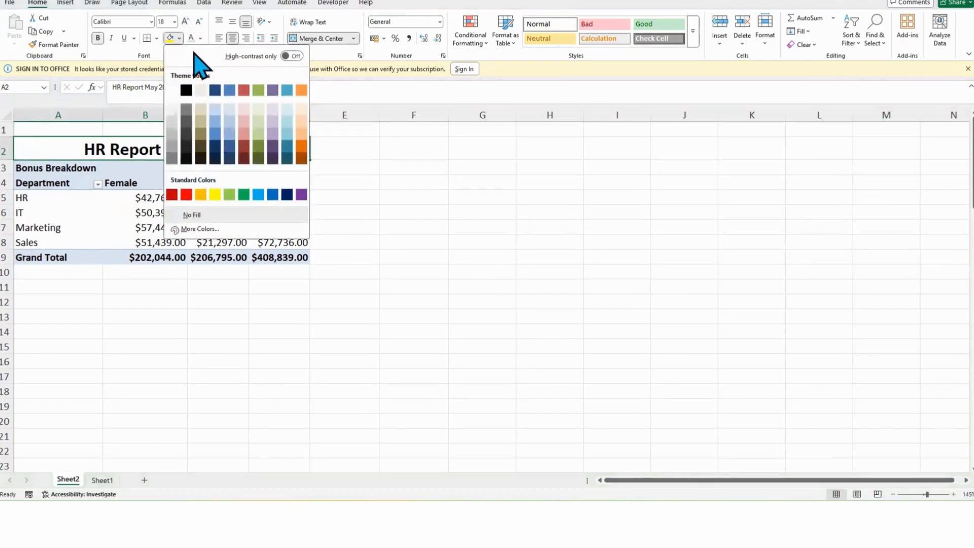
pyautogui.click(172, 123)
pyautogui.click(436, 227)
pyautogui.click(599, 257)
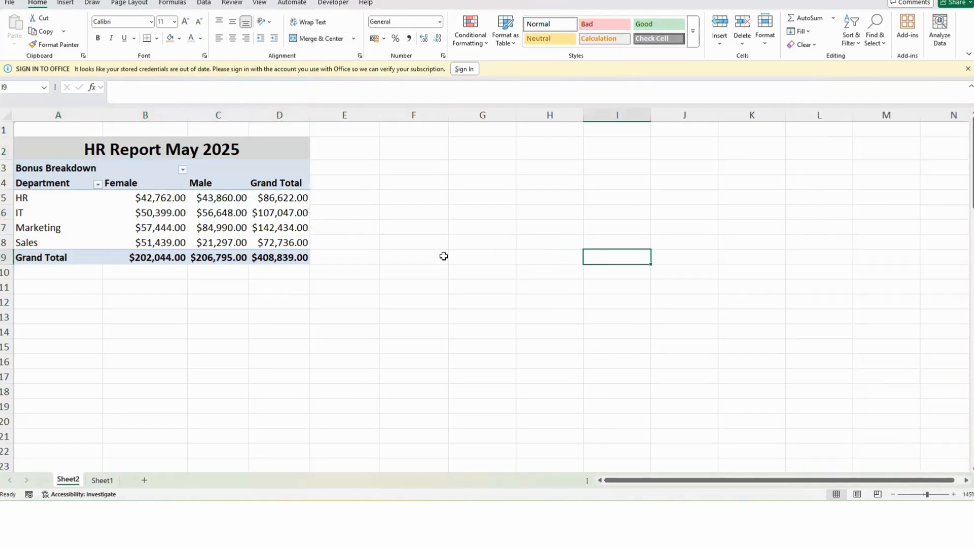
# Step: Browse the PivotTable style gallery for the bonus PivotTable
pyautogui.click(139, 217)
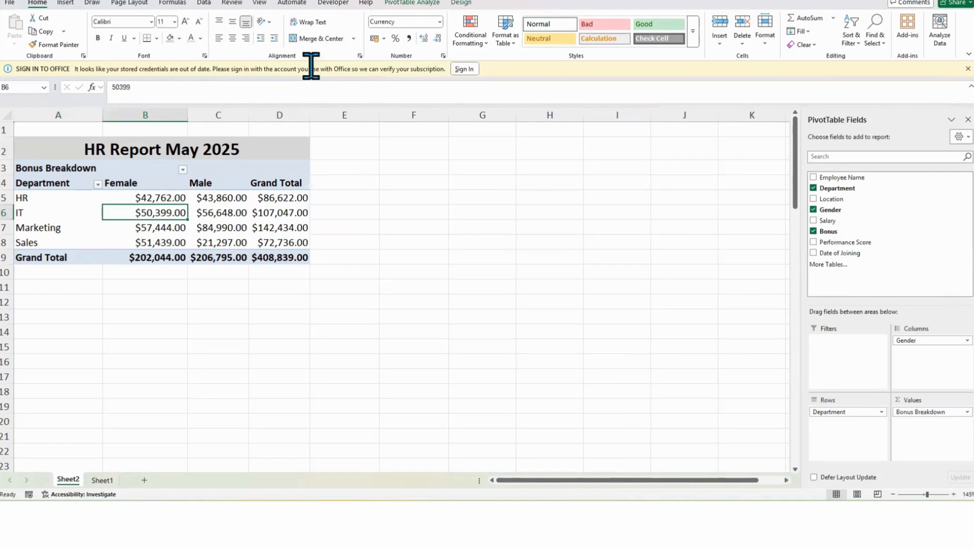
pyautogui.click(412, 3)
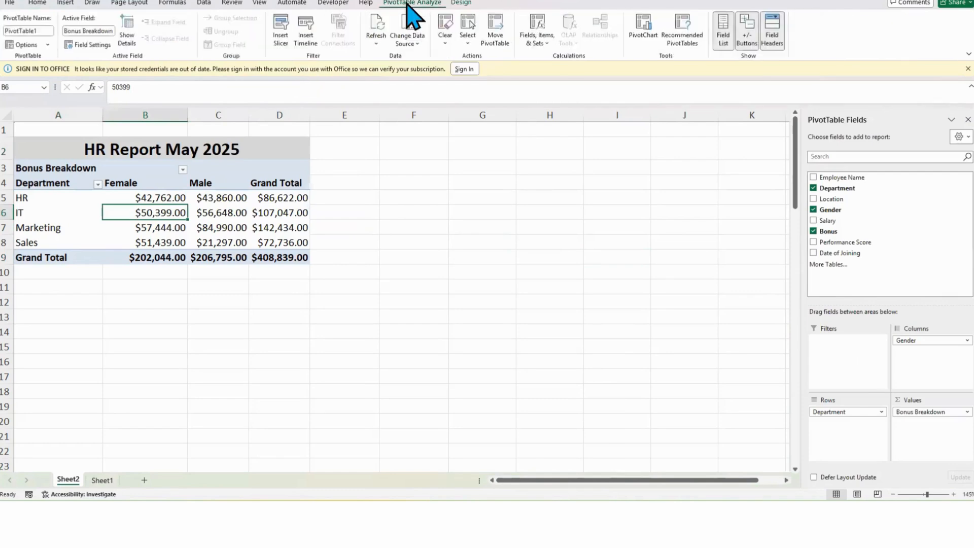
pyautogui.click(461, 3)
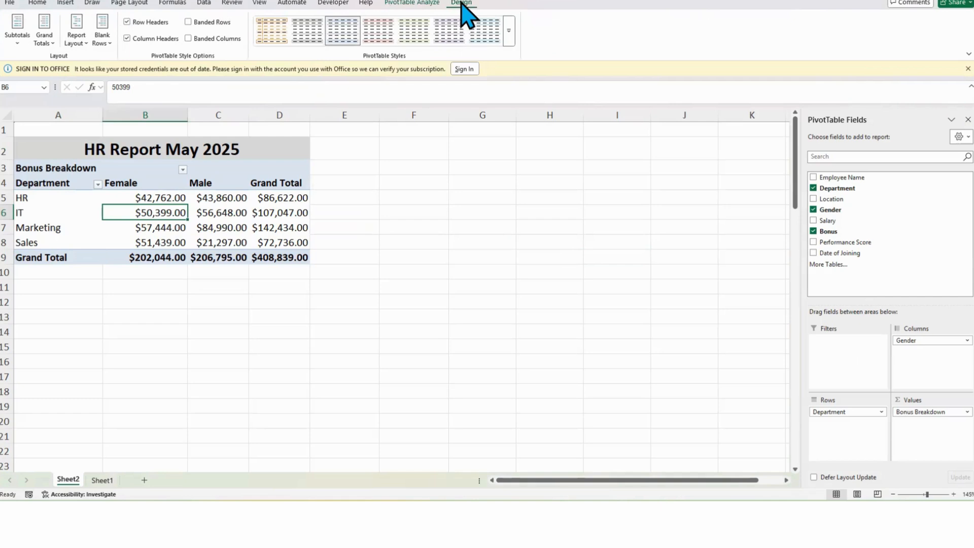
pyautogui.click(511, 30)
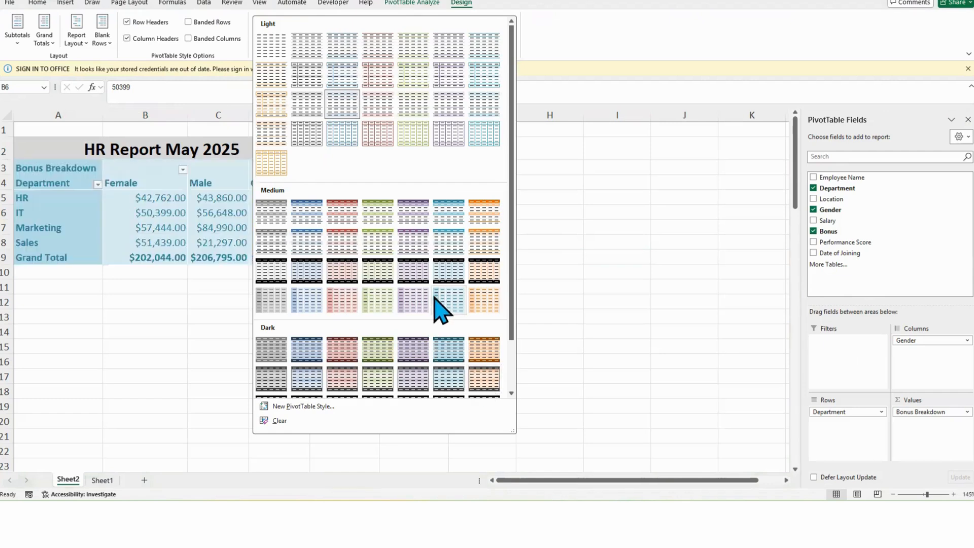
pyautogui.scroll(-2, 442, 305)
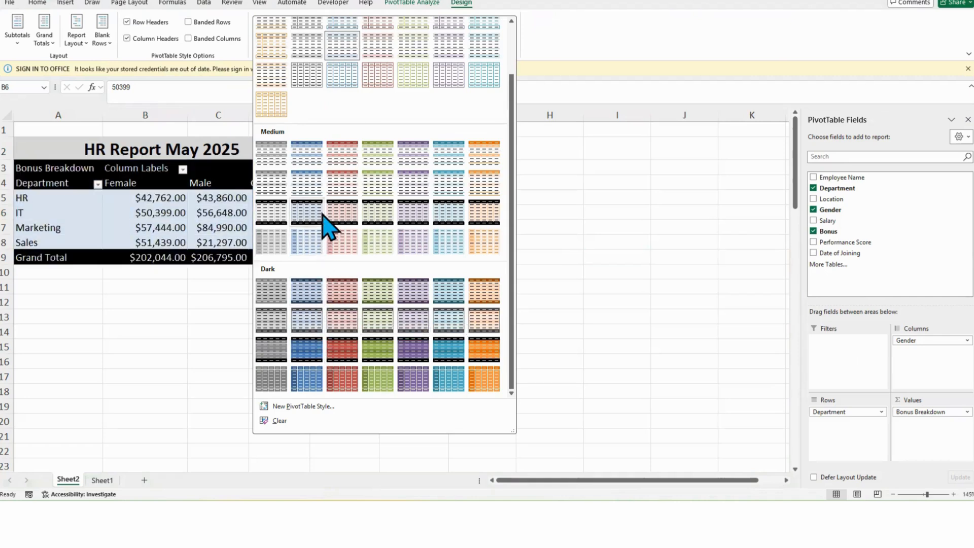
pyautogui.click(223, 212)
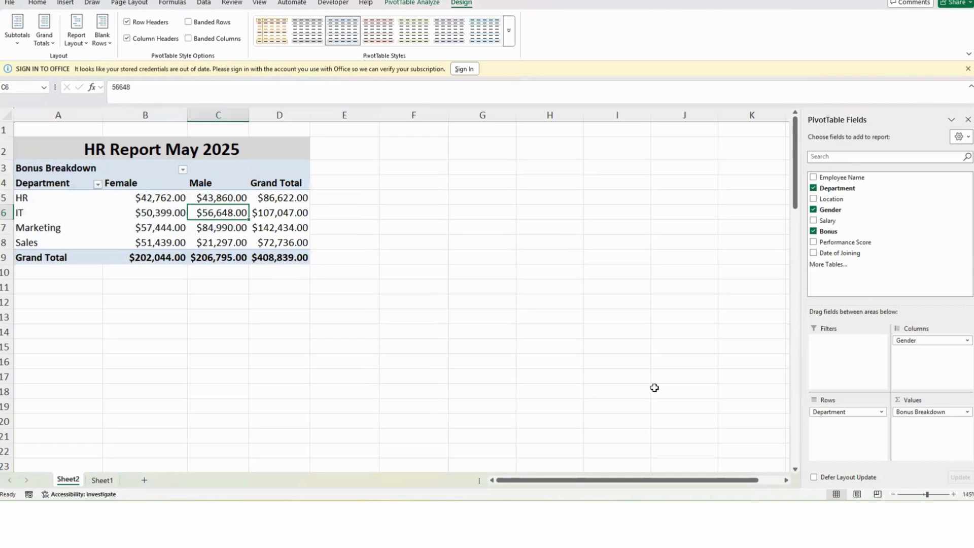
# Step: Switch to the employee data table on Sheet1
pyautogui.click(141, 201)
pyautogui.click(129, 212)
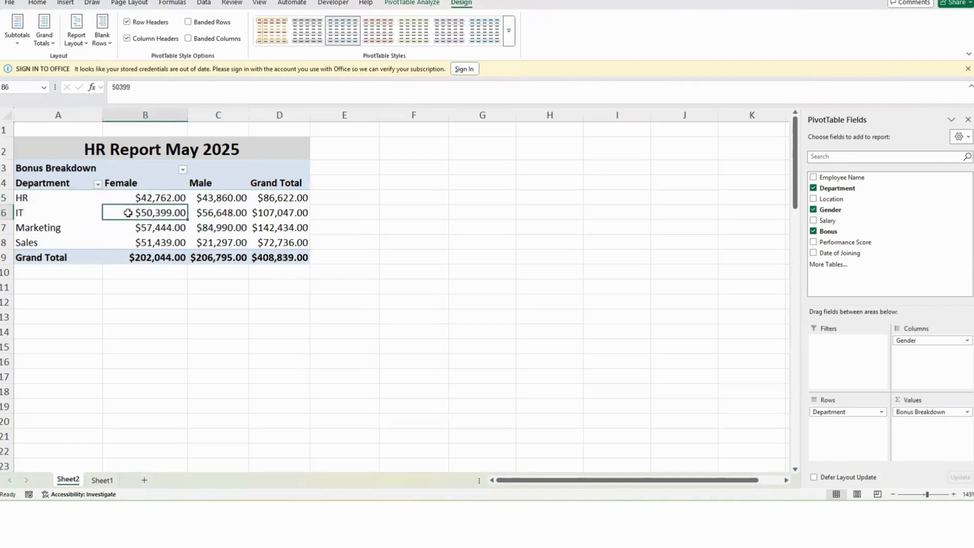
pyautogui.click(102, 480)
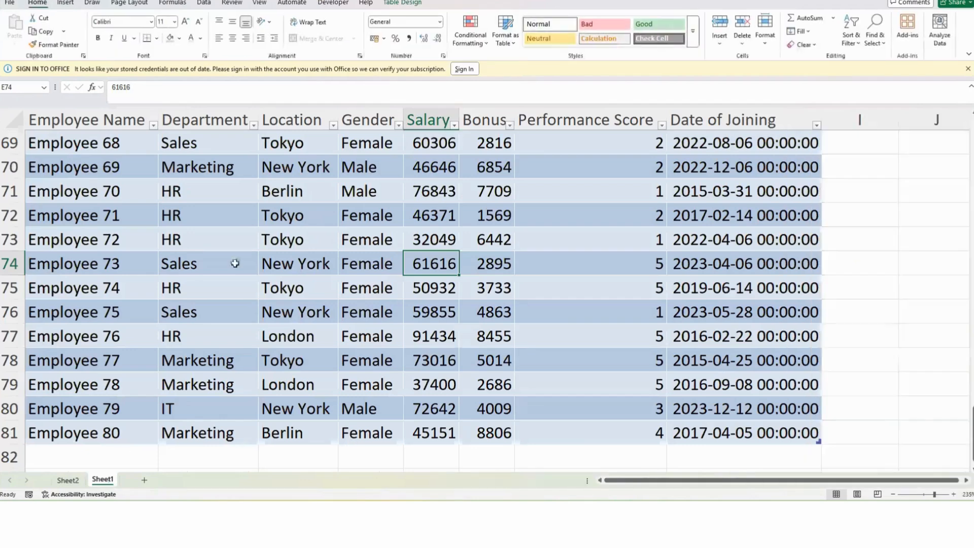
pyautogui.click(250, 216)
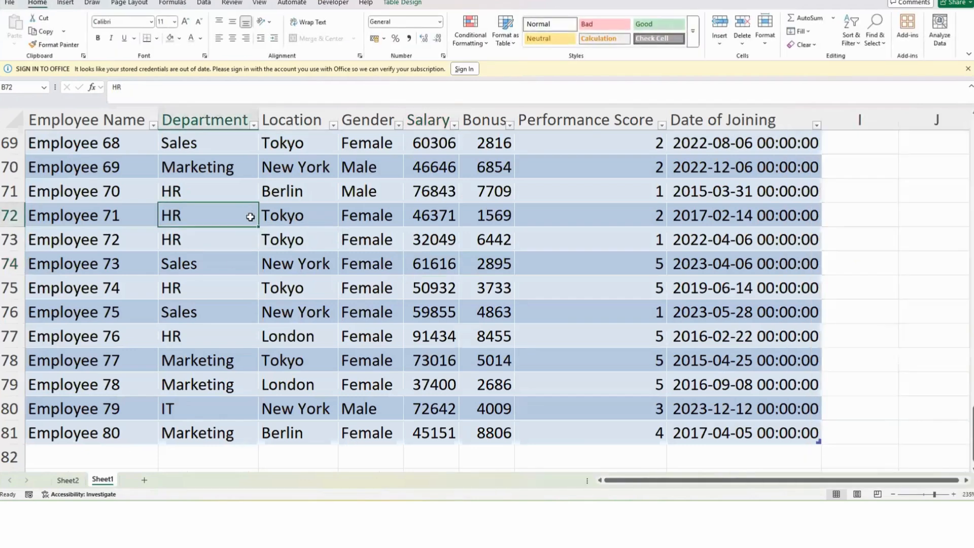
pyautogui.click(442, 209)
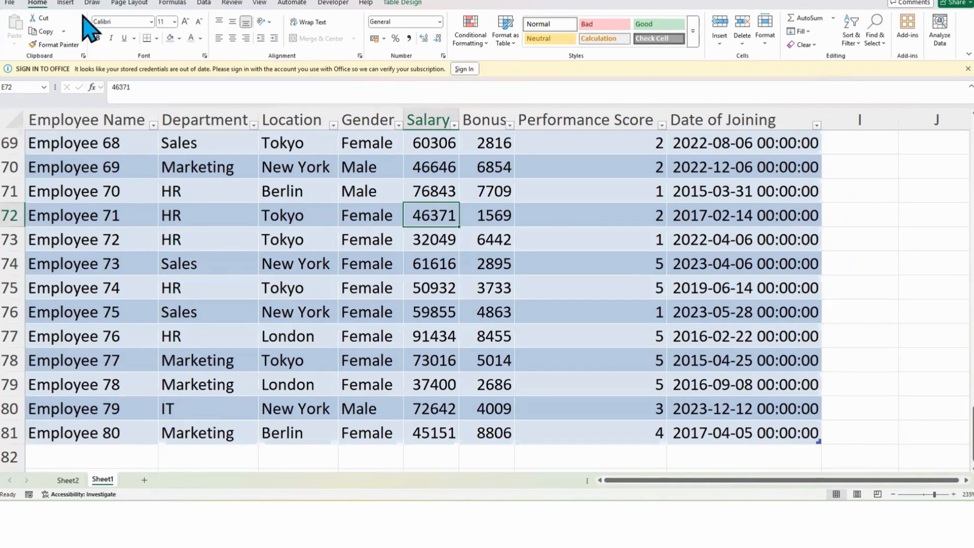
pyautogui.click(65, 3)
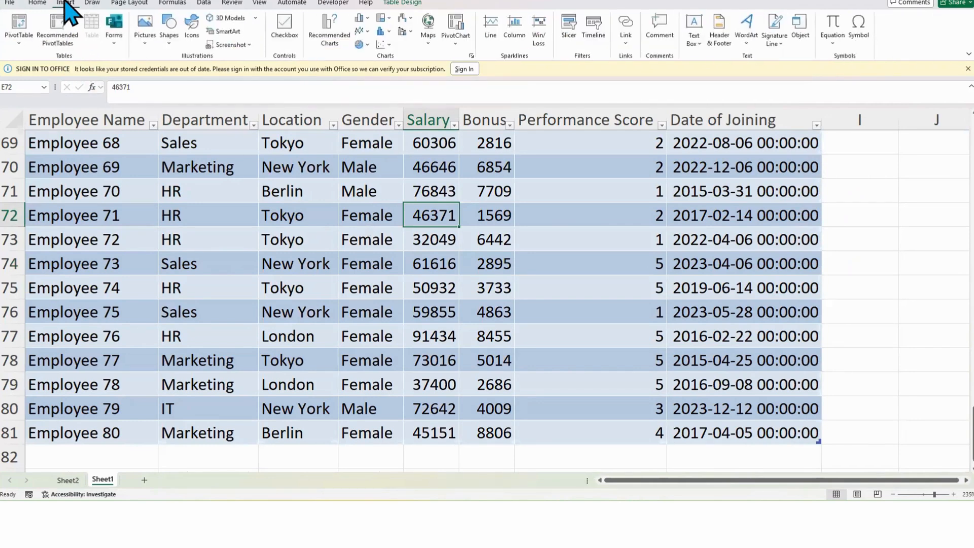
pyautogui.click(22, 24)
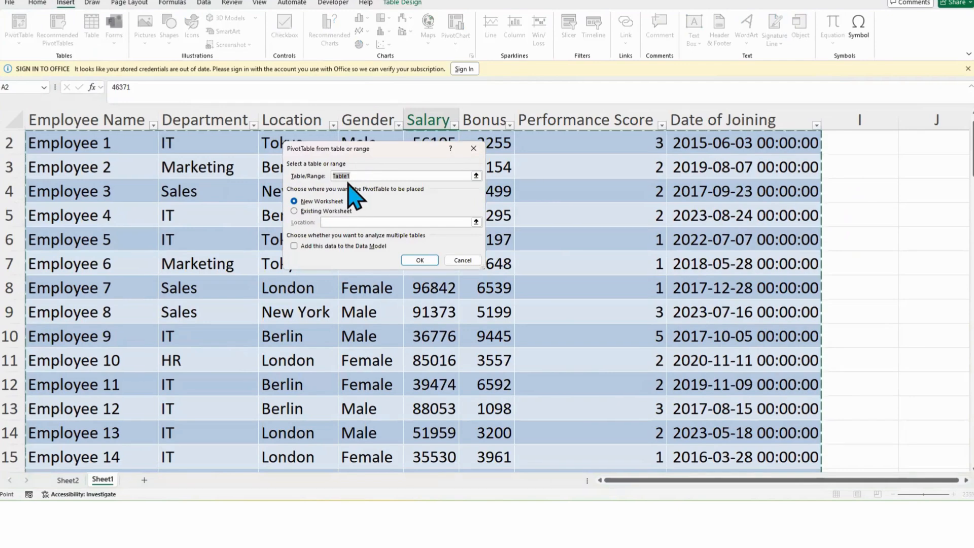
pyautogui.press('Escape')
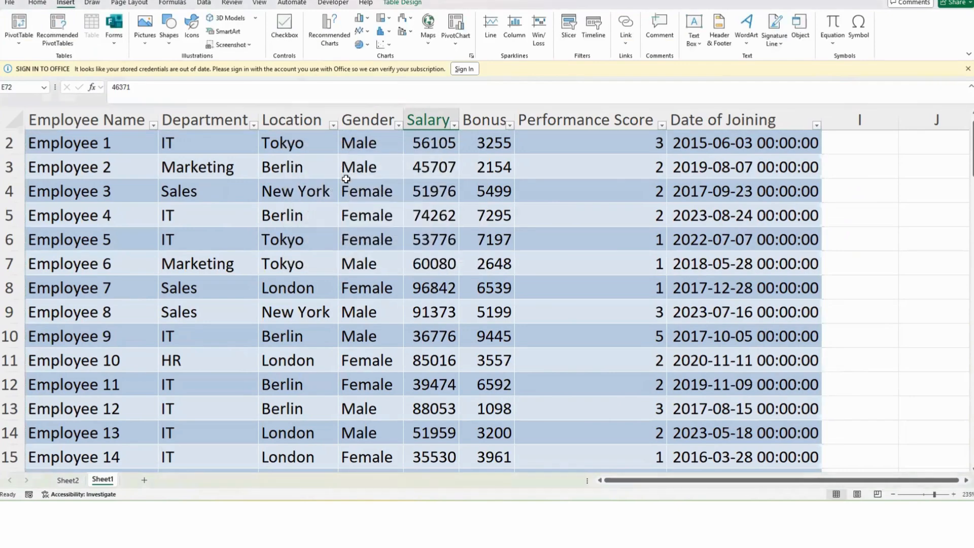
pyautogui.click(362, 239)
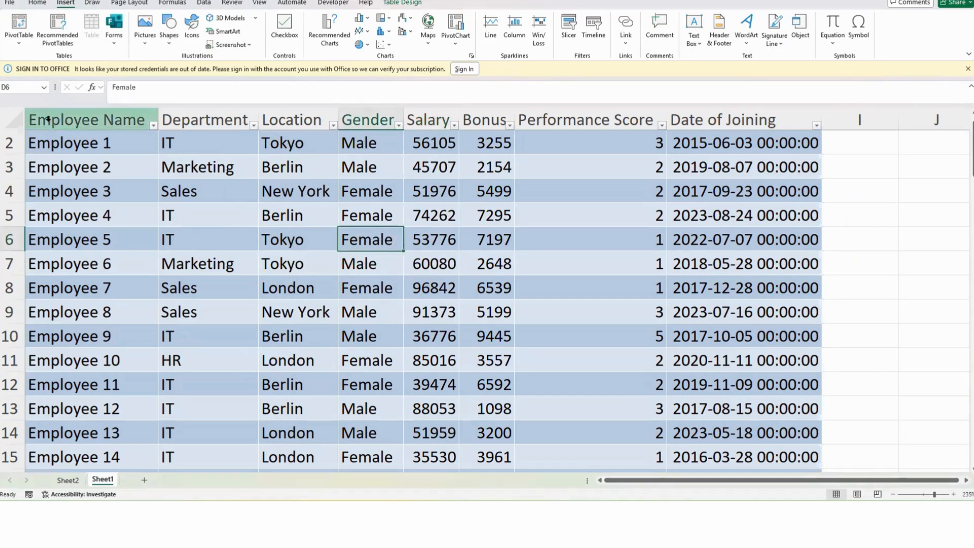
# Step: Rename the employee data table HR_Data
pyautogui.click(11, 125)
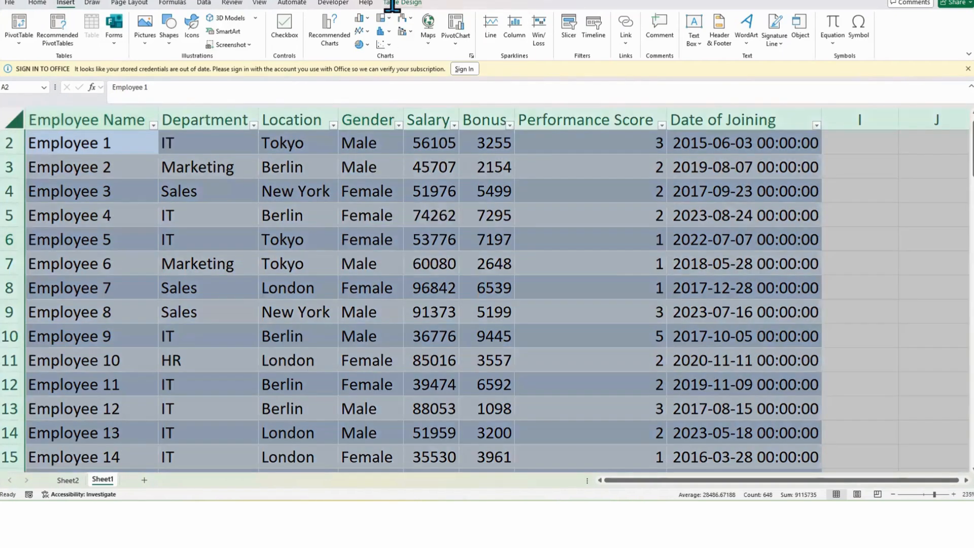
pyautogui.click(392, 5)
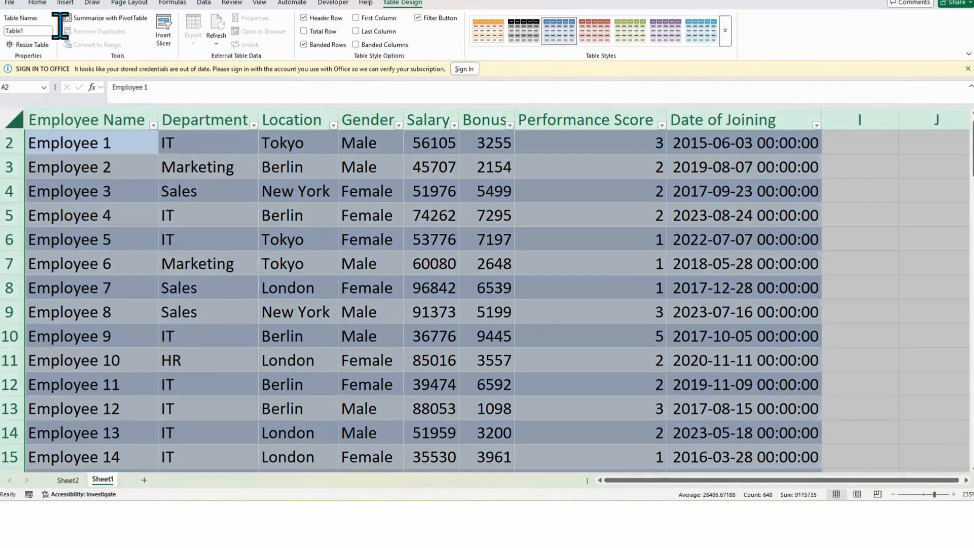
pyautogui.click(31, 32)
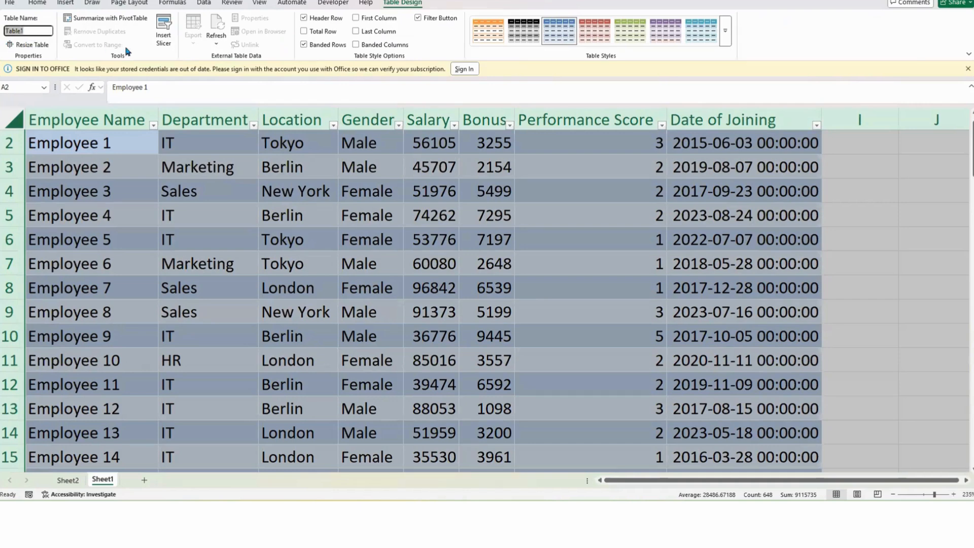
pyautogui.write('HR Data')
pyautogui.click(16, 30)
pyautogui.press('BackSpace')
pyautogui.press('Return')
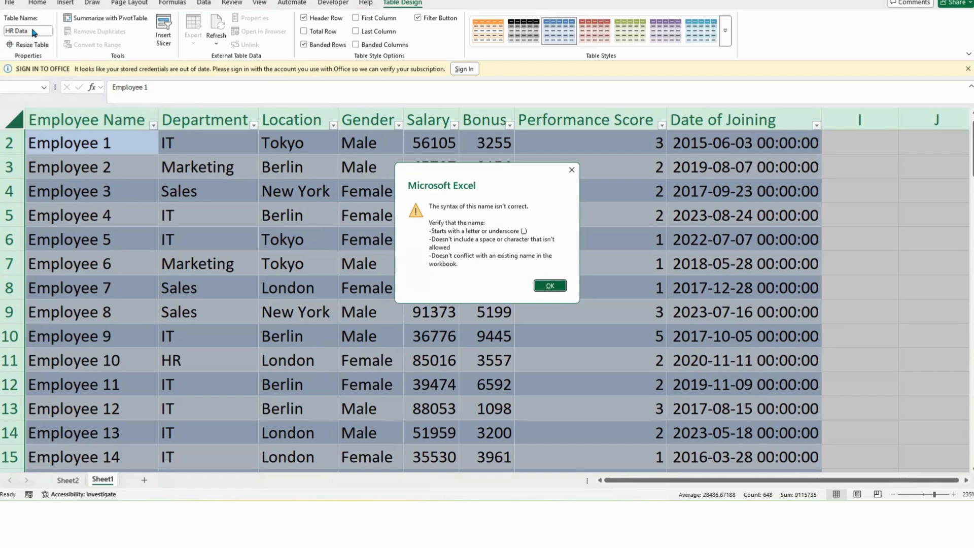
pyautogui.click(550, 285)
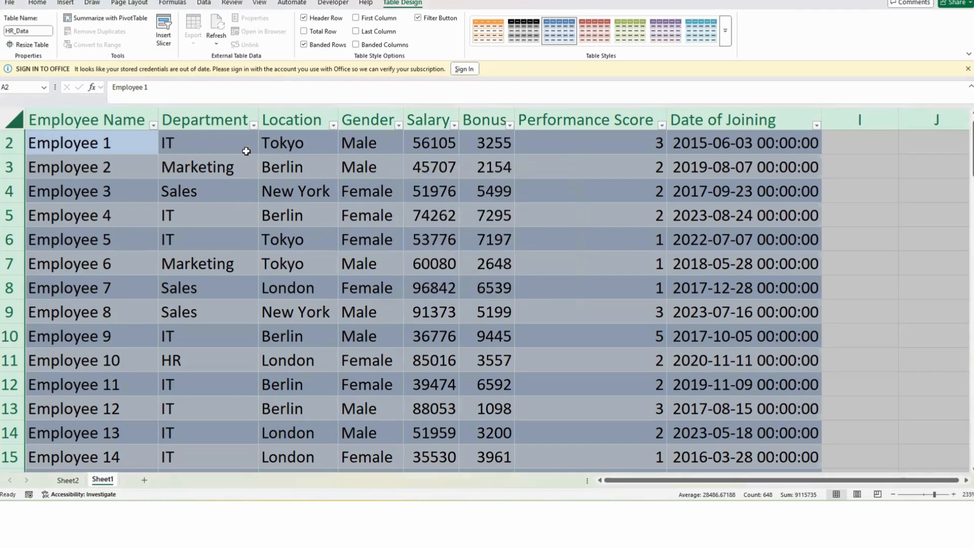
pyautogui.click(40, 29)
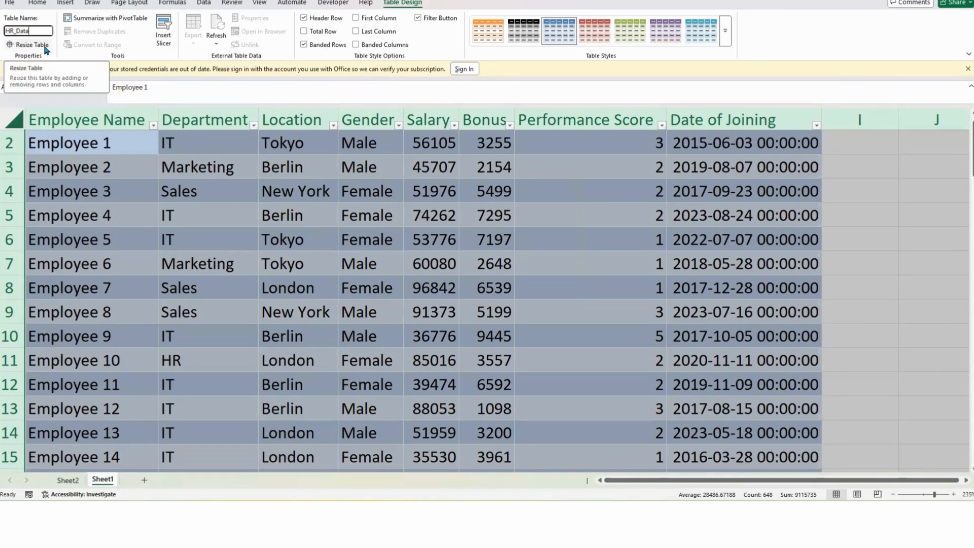
pyautogui.click(137, 223)
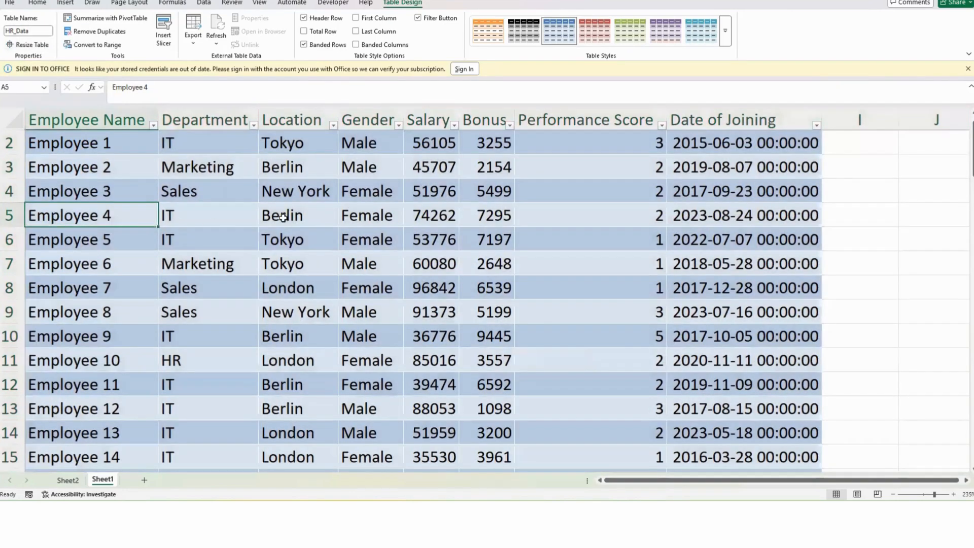
pyautogui.click(283, 216)
pyautogui.click(66, 3)
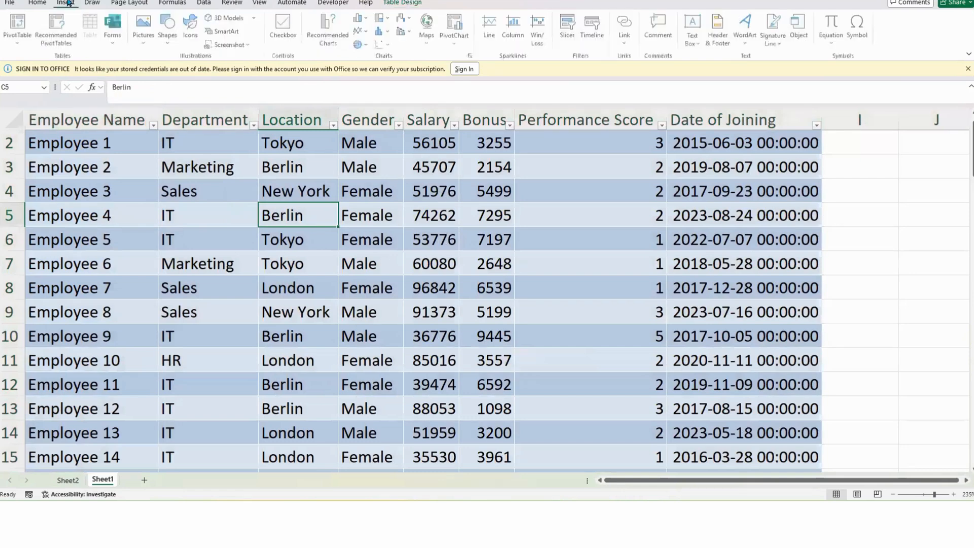
pyautogui.click(19, 28)
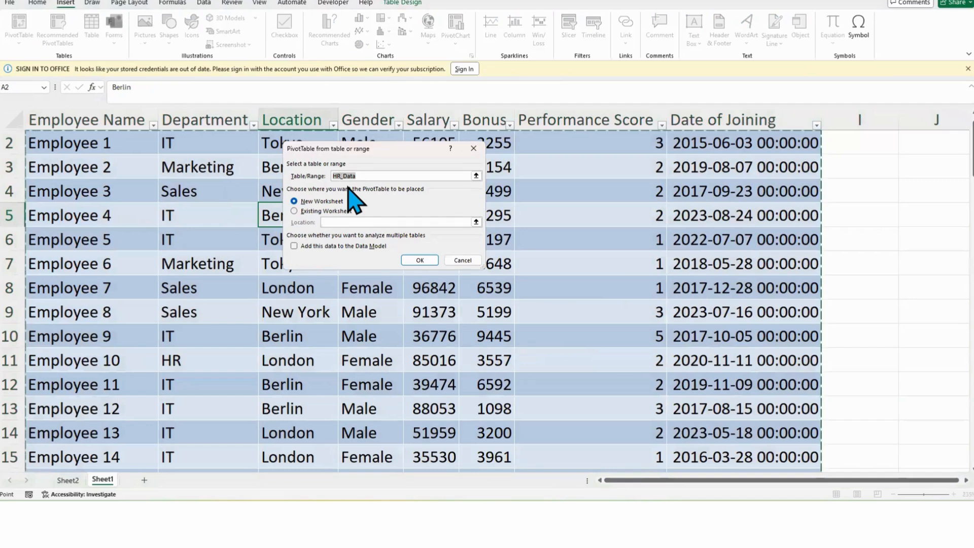
pyautogui.click(462, 260)
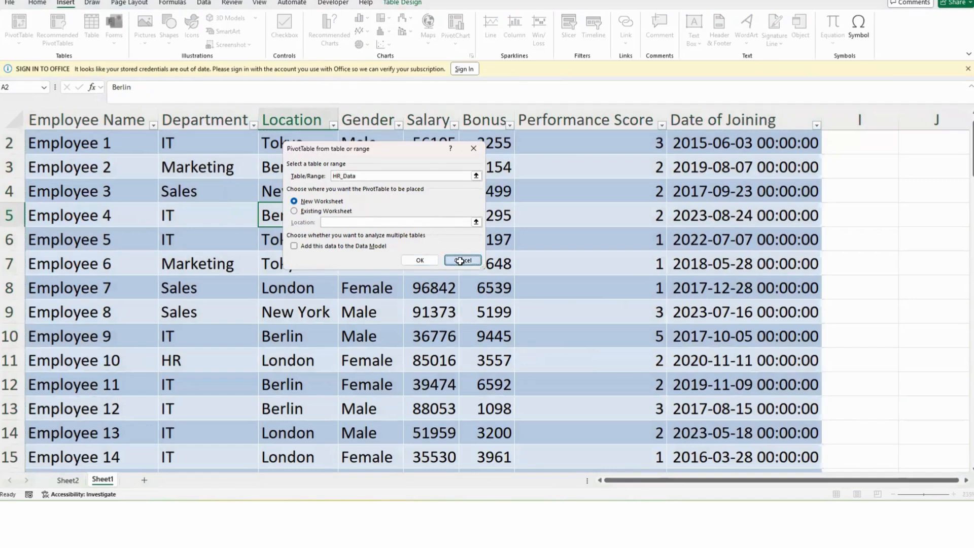
pyautogui.click(531, 225)
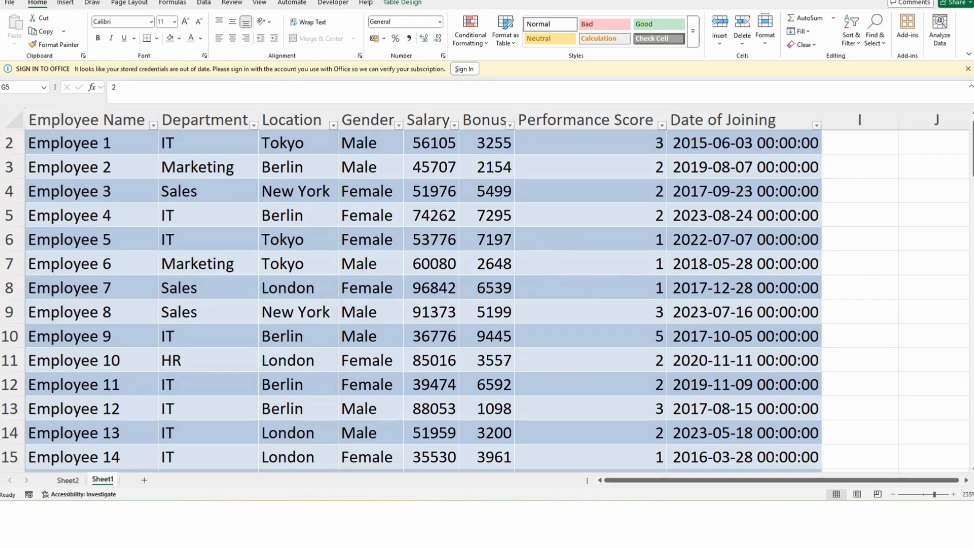
# Step: On Sheet2, rearrange the salary PivotTable to show Department as rows and Location as columns
pyautogui.click(71, 477)
pyautogui.click(135, 213)
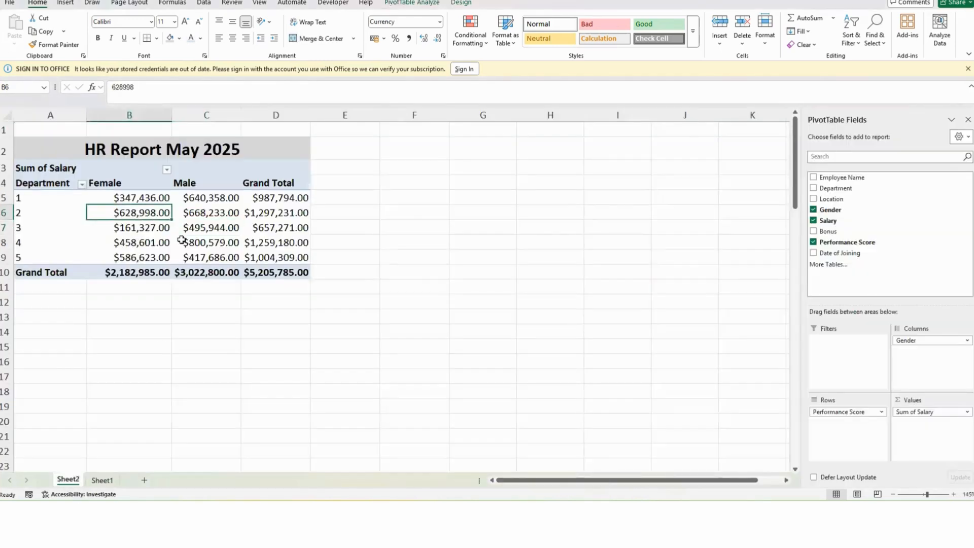
pyautogui.click(182, 239)
pyautogui.click(235, 227)
pyautogui.click(74, 212)
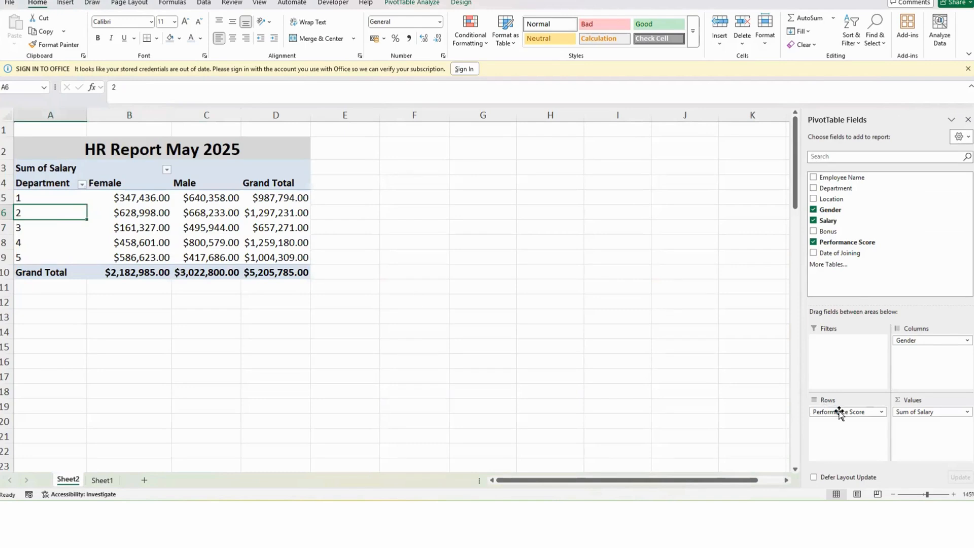
pyautogui.moveTo(837, 412); pyautogui.dragTo(705, 355)
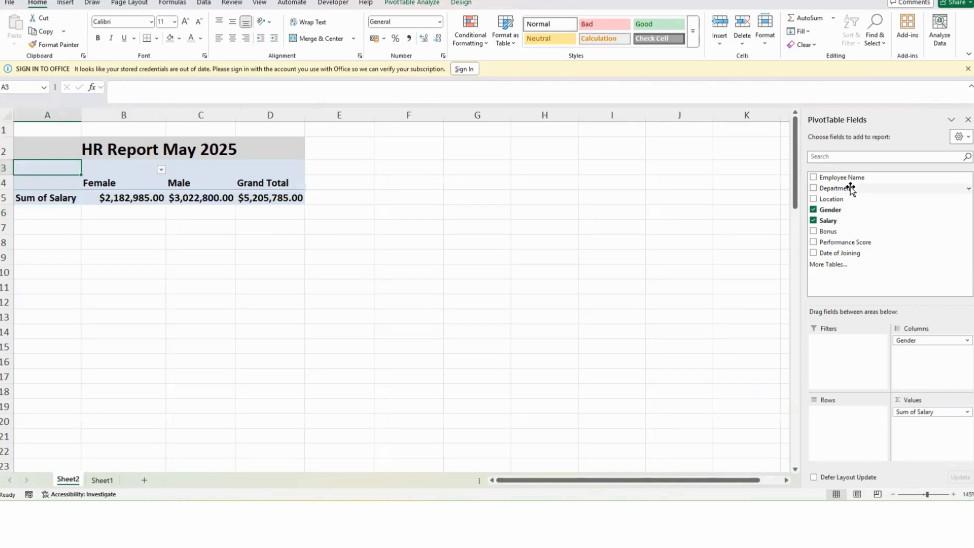
pyautogui.moveTo(843, 183); pyautogui.dragTo(869, 417)
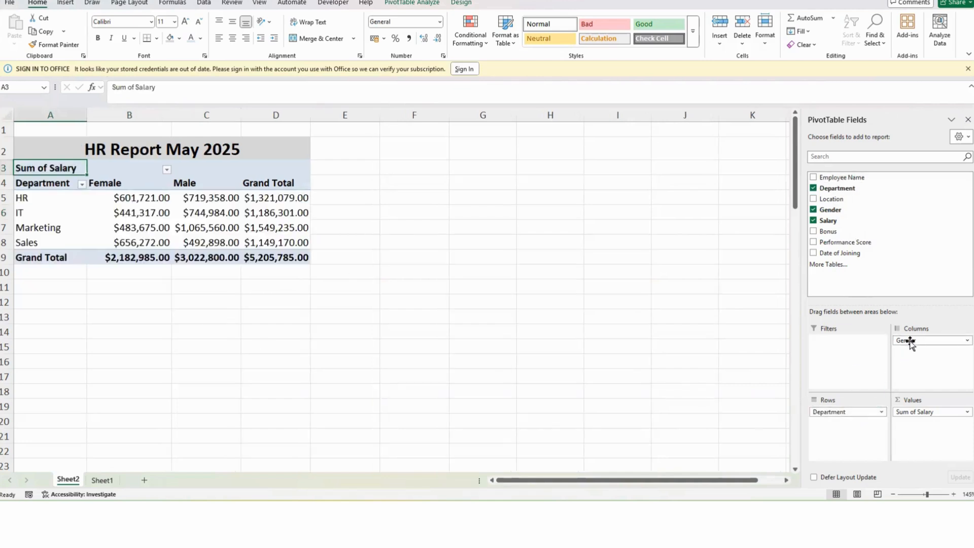
pyautogui.moveTo(908, 340); pyautogui.dragTo(760, 342)
pyautogui.moveTo(826, 197); pyautogui.dragTo(936, 357)
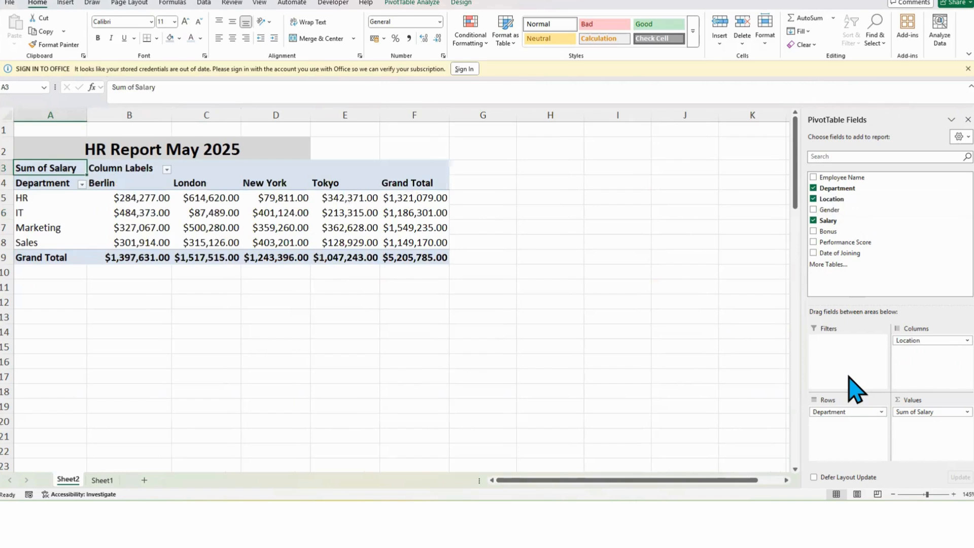
# Step: Insert a clustered column PivotChart from the salary PivotTable
pyautogui.click(207, 231)
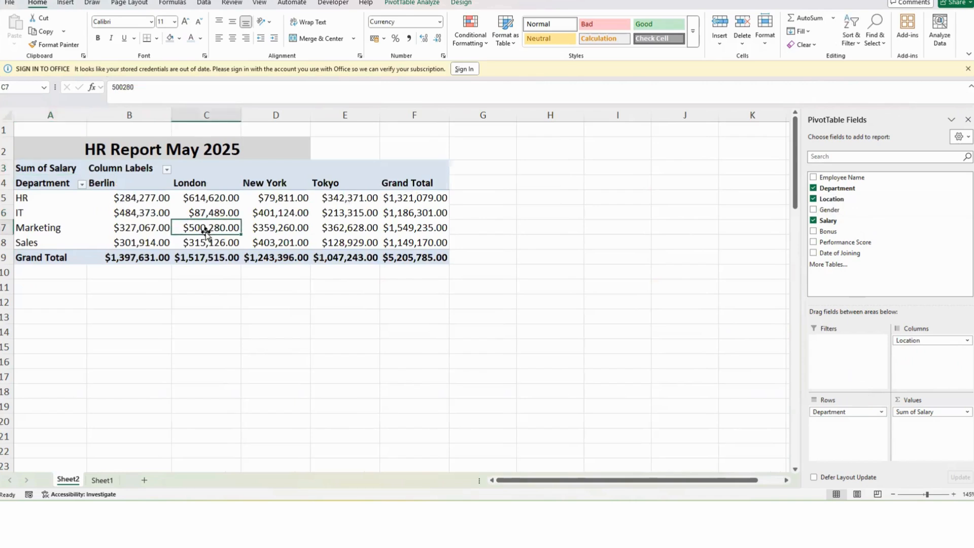
pyautogui.click(137, 206)
pyautogui.click(249, 200)
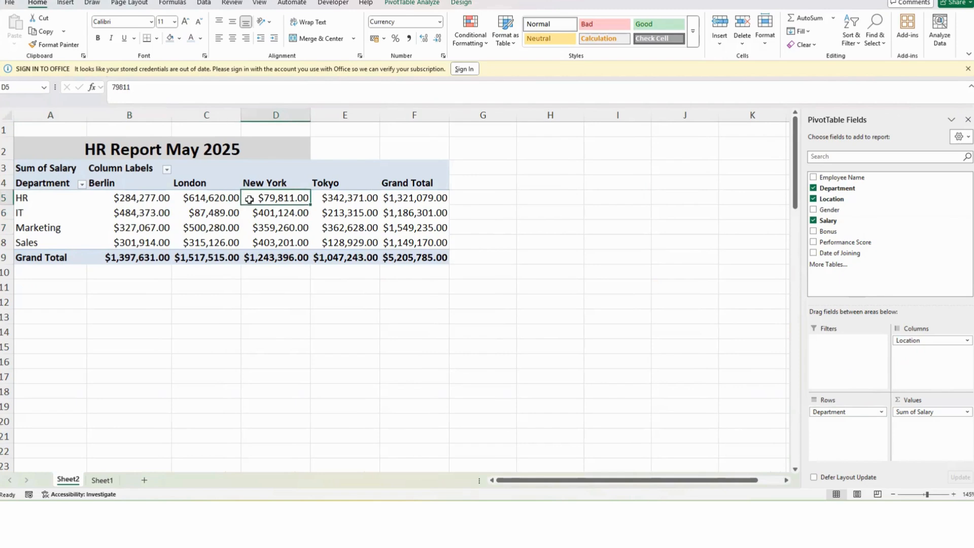
pyautogui.click(269, 232)
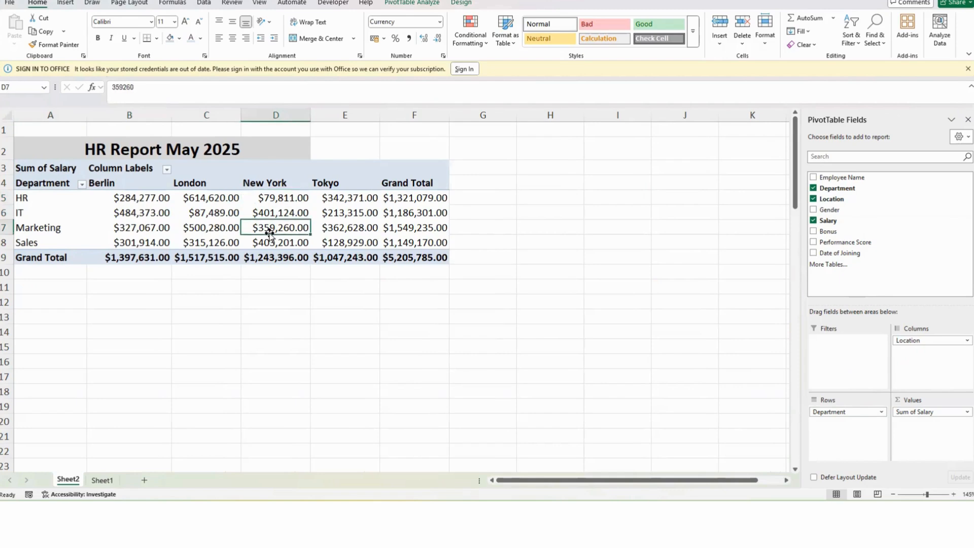
pyautogui.click(69, 3)
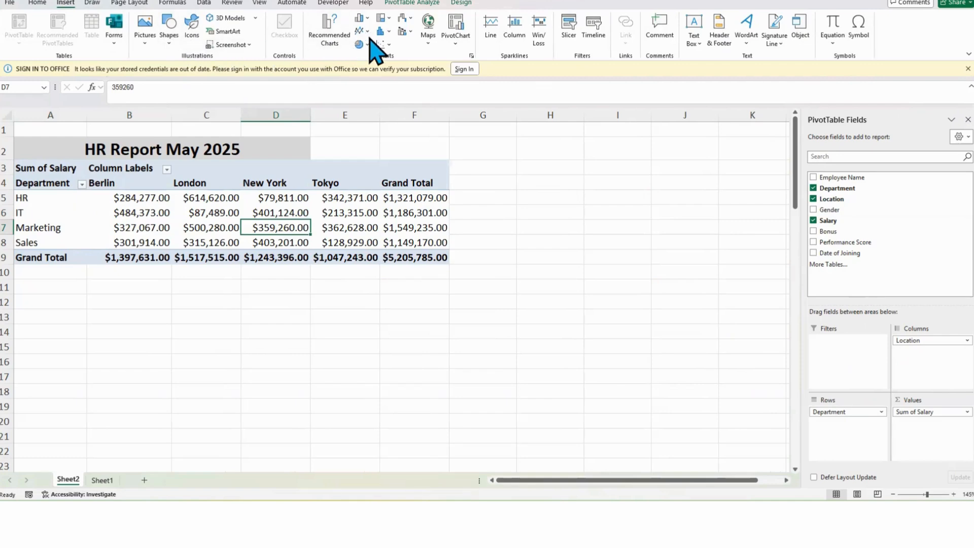
pyautogui.click(332, 38)
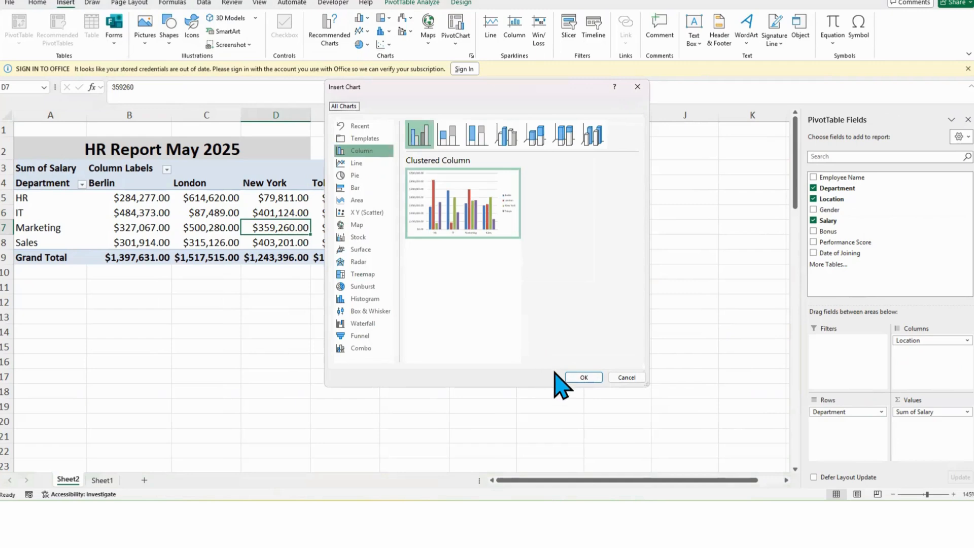
pyautogui.click(576, 377)
pyautogui.moveTo(442, 227); pyautogui.dragTo(576, 138)
pyautogui.hotkey('ctrl', 'z')
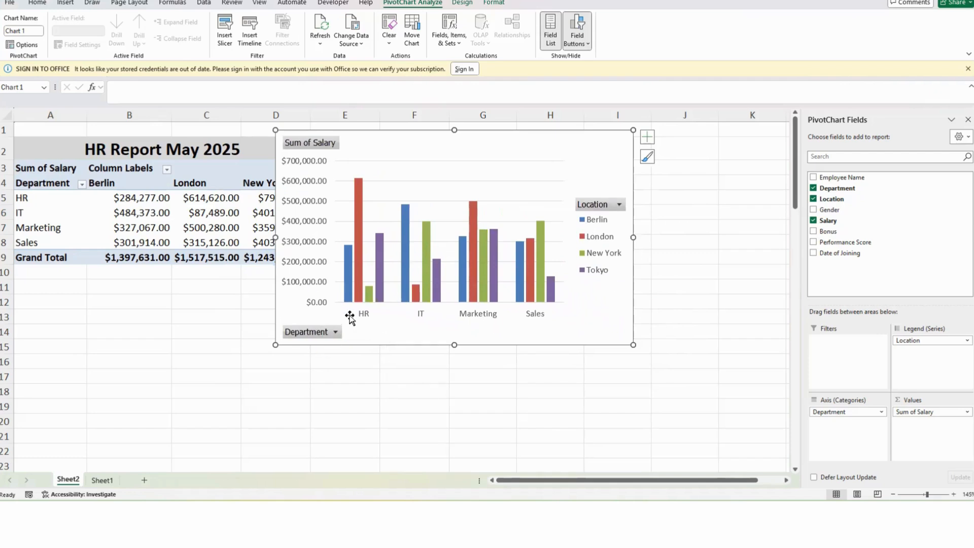
# Step: Move the PivotChart beside the PivotTable
pyautogui.moveTo(362, 297)
pyautogui.rightClick(312, 143)
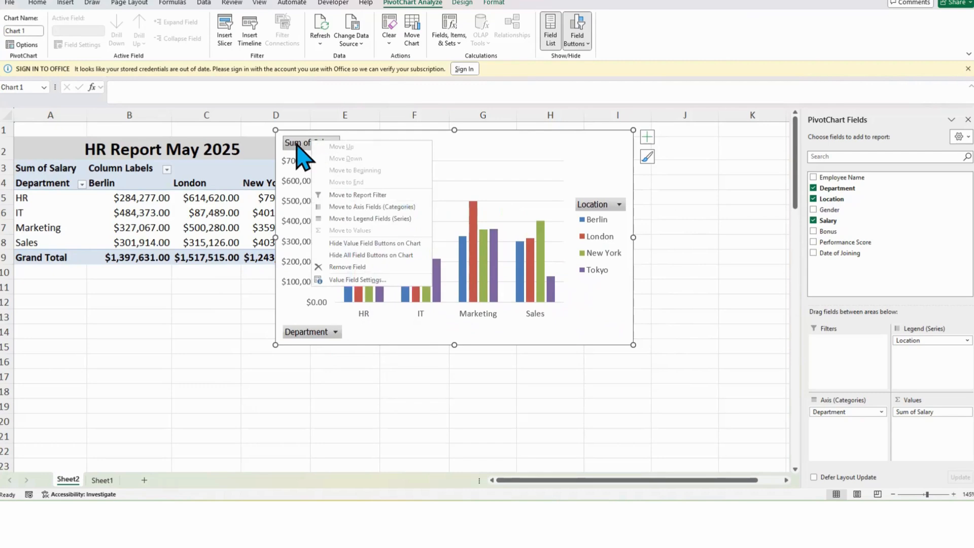
pyautogui.press('Escape')
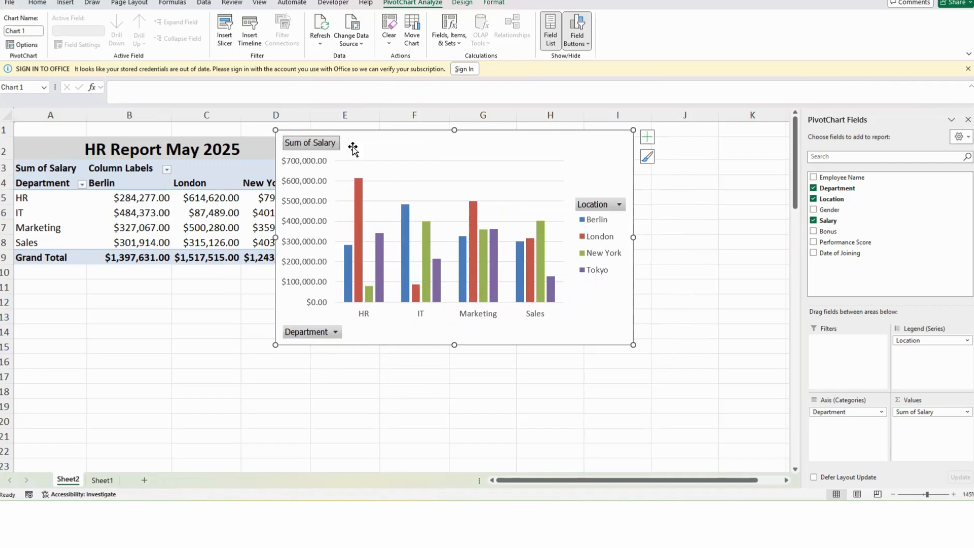
pyautogui.moveTo(374, 146); pyautogui.dragTo(476, 172)
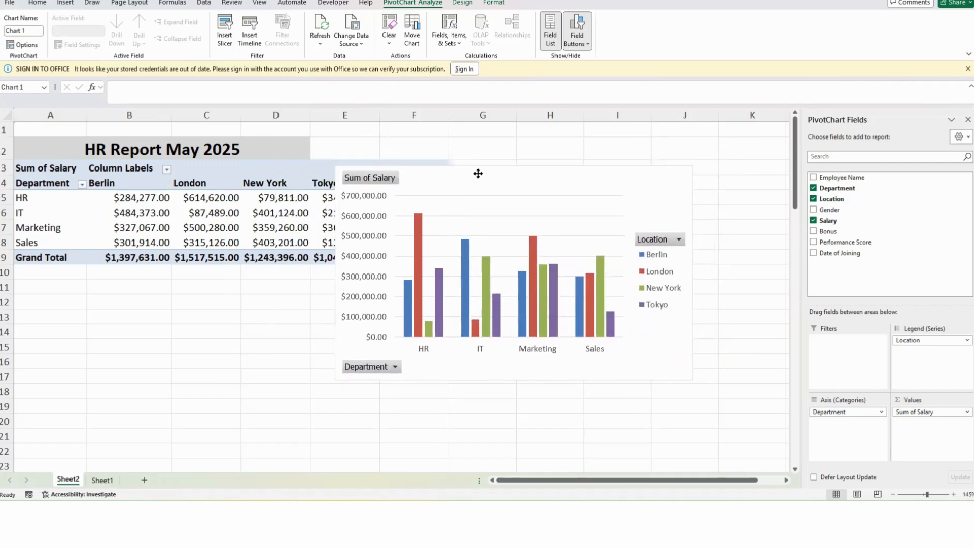
# Step: Filter the PivotTable's locations to show only Berlin and New York
pyautogui.click(167, 170)
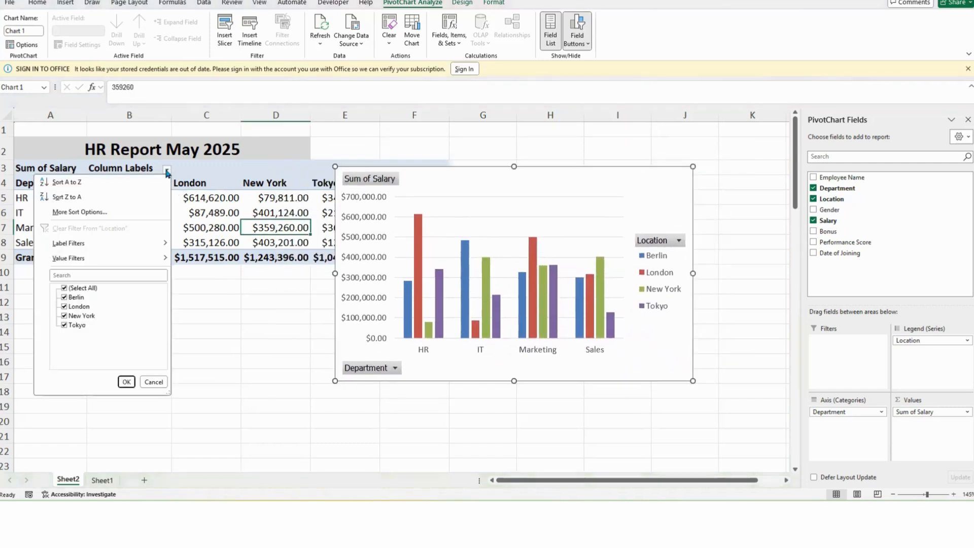
pyautogui.click(65, 287)
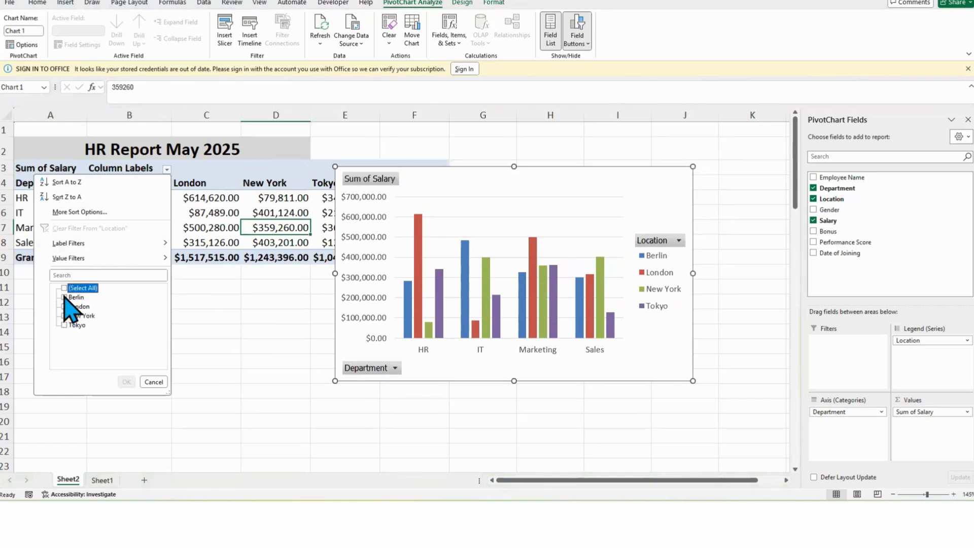
pyautogui.click(64, 298)
pyautogui.click(64, 316)
pyautogui.click(126, 383)
pyautogui.click(126, 382)
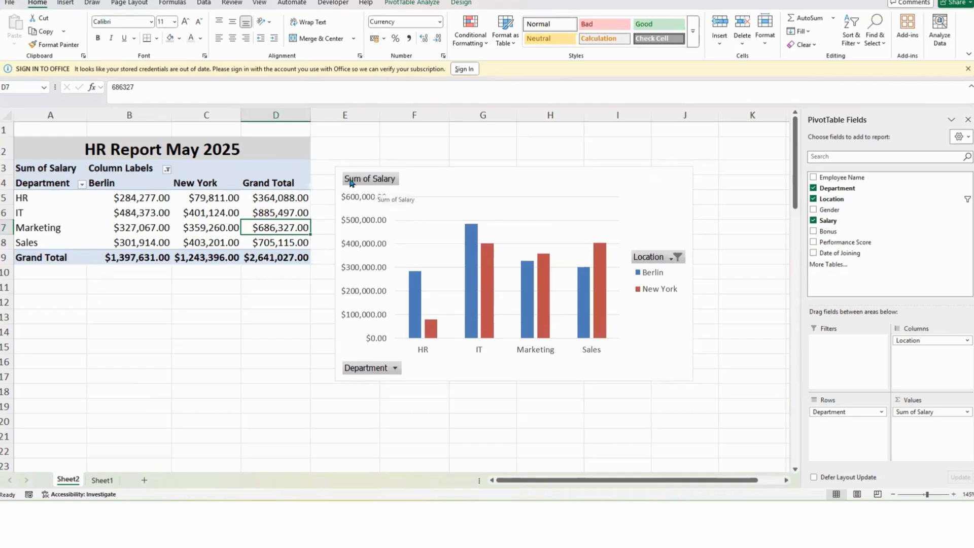
# Step: Rename the value field from the PivotTable header to Salary Breakdown
pyautogui.click(40, 170)
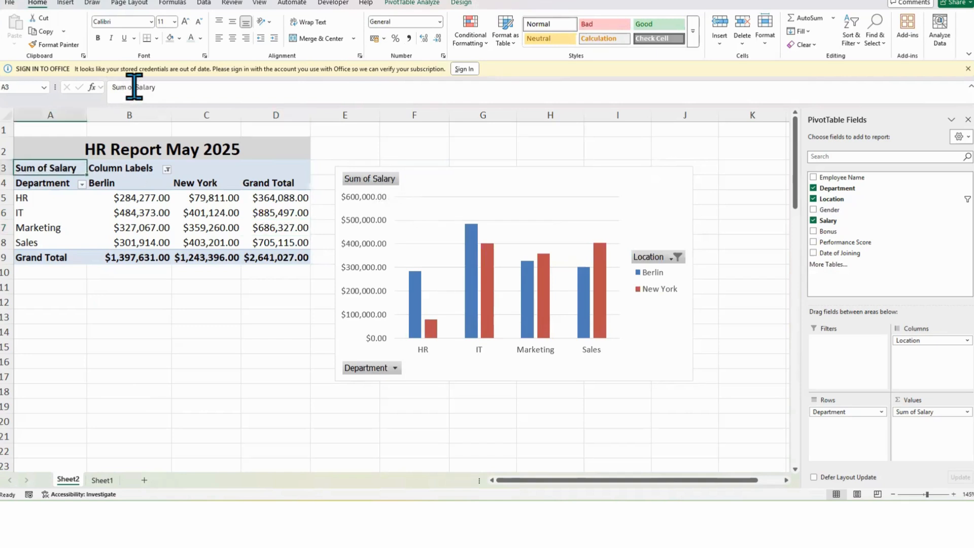
pyautogui.moveTo(135, 87); pyautogui.dragTo(111, 87)
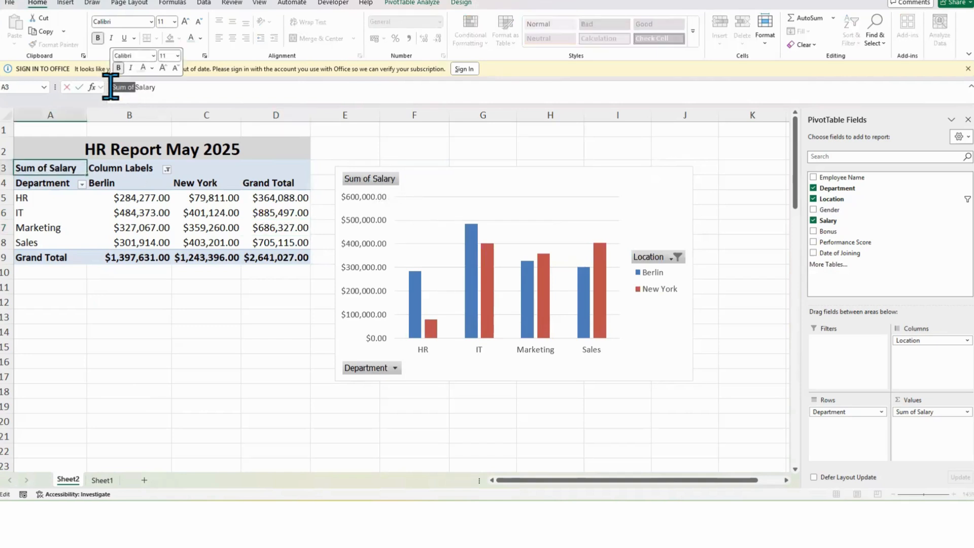
pyautogui.press('BackSpace')
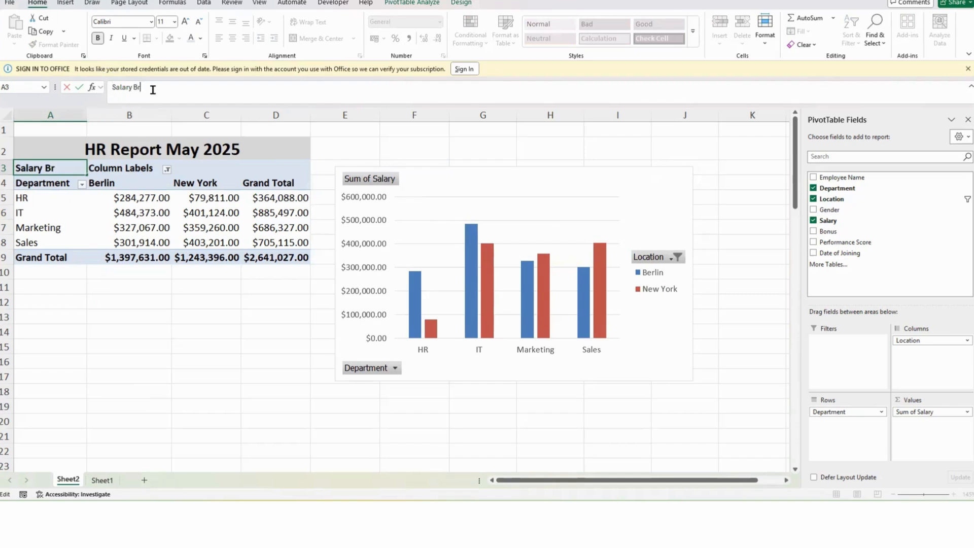
pyautogui.write('Breakdown')
pyautogui.press('Return')
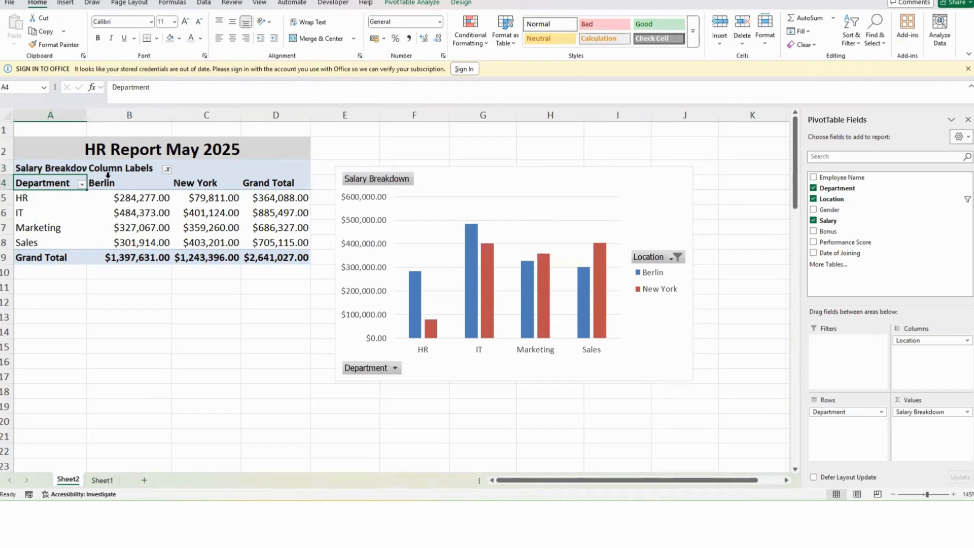
pyautogui.moveTo(139, 197)
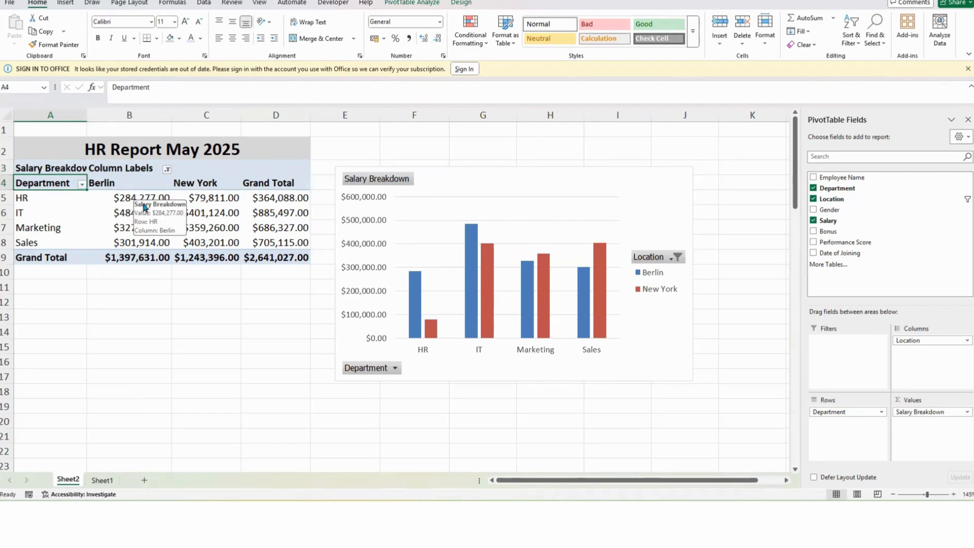
pyautogui.moveTo(147, 215)
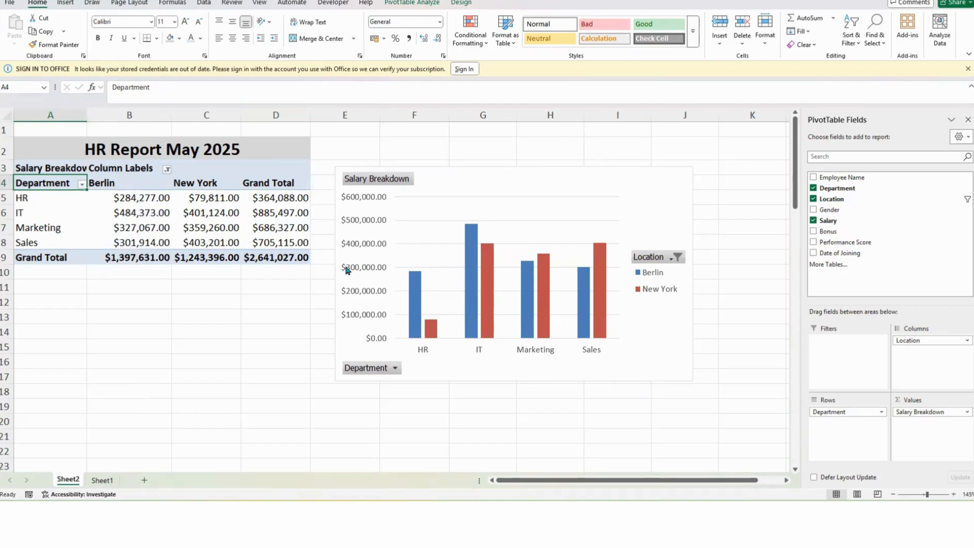
pyautogui.click(416, 296)
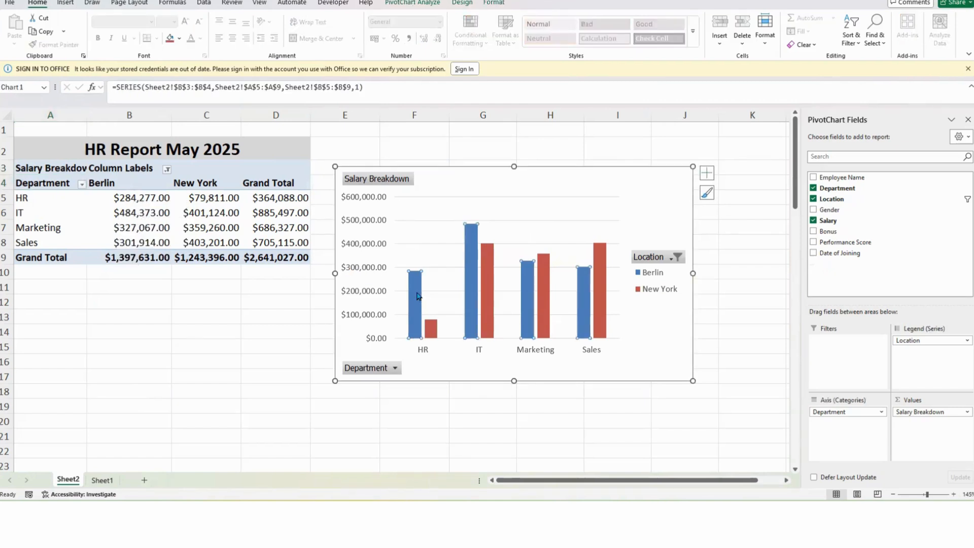
pyautogui.click(494, 4)
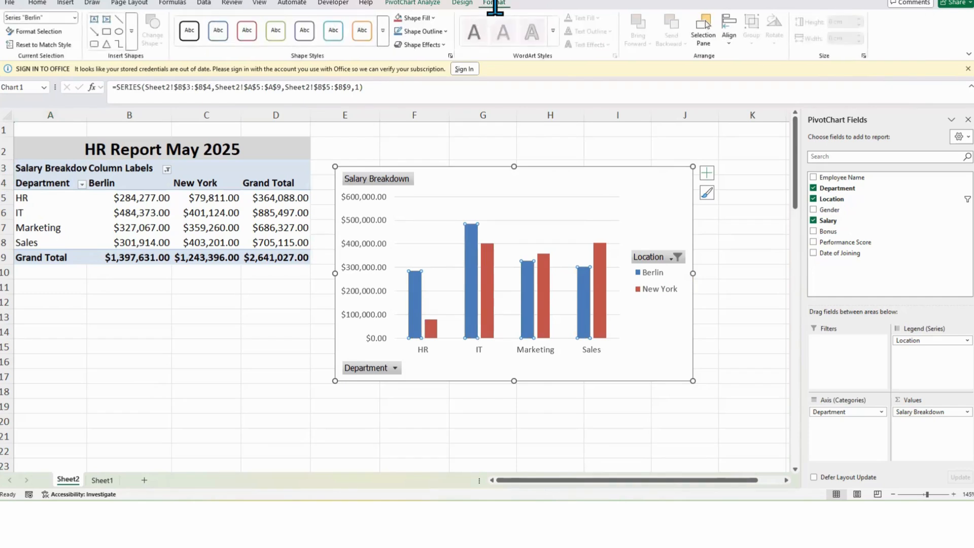
pyautogui.click(432, 19)
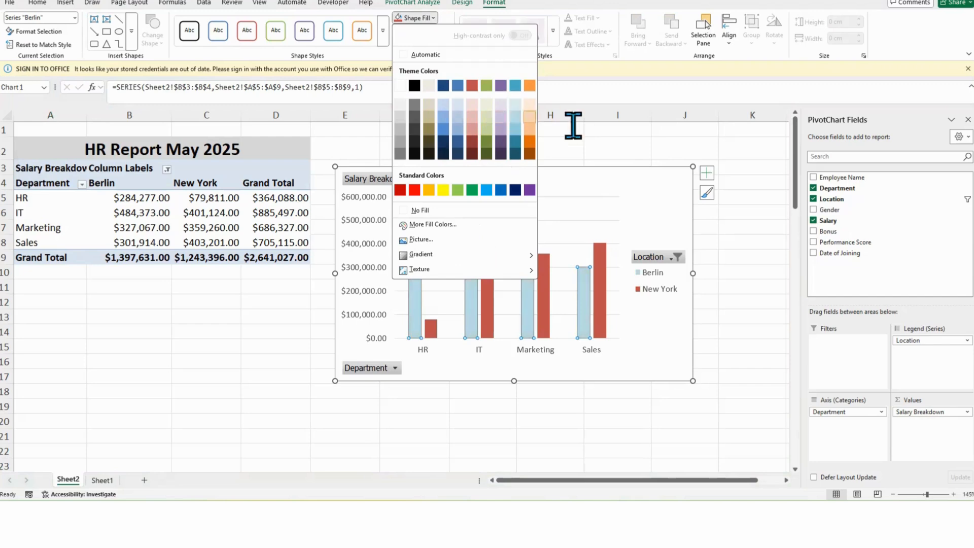
pyautogui.click(616, 182)
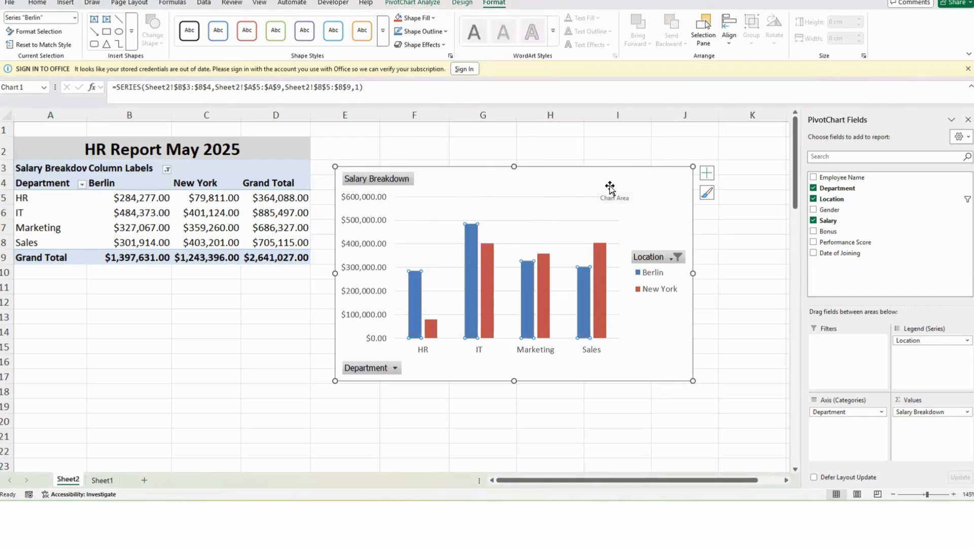
# Step: Delete the PivotChart from the sheet
pyautogui.click(651, 188)
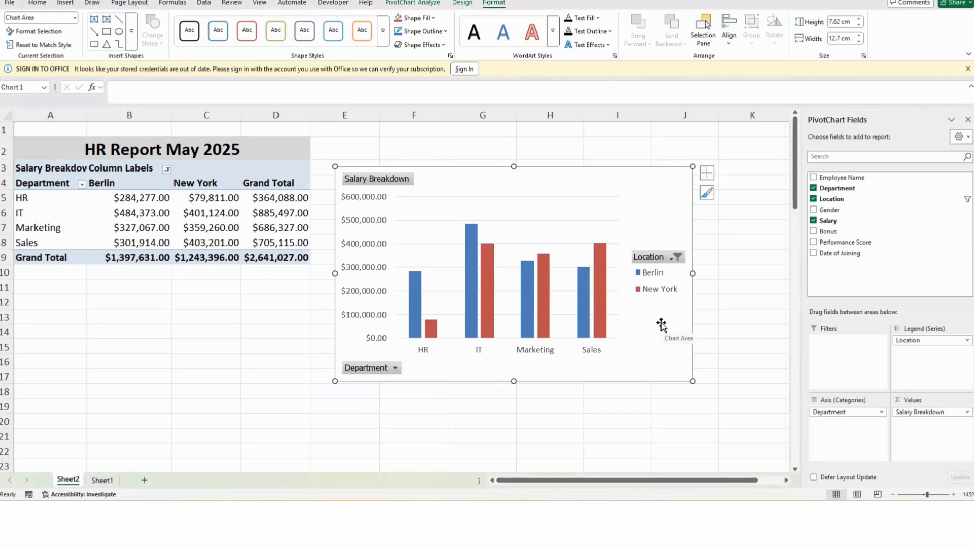
pyautogui.press('Delete')
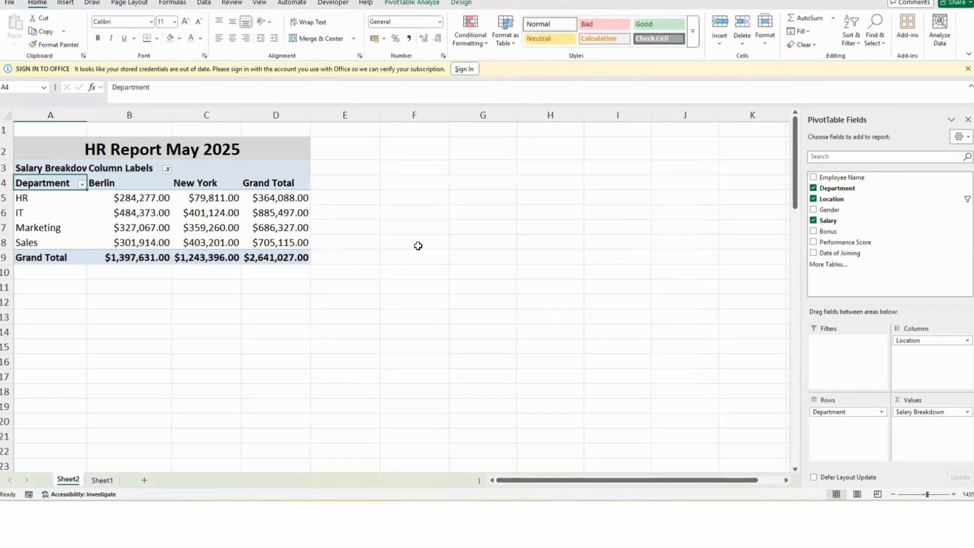
# Step: Inspect the salary values in the PivotTable's department and location cells
pyautogui.click(157, 215)
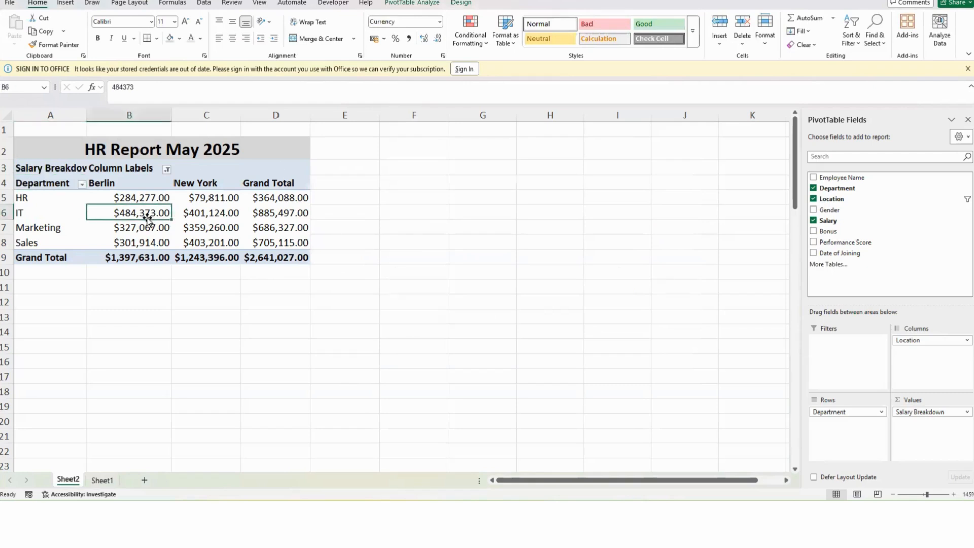
pyautogui.click(76, 212)
pyautogui.click(202, 229)
pyautogui.click(263, 228)
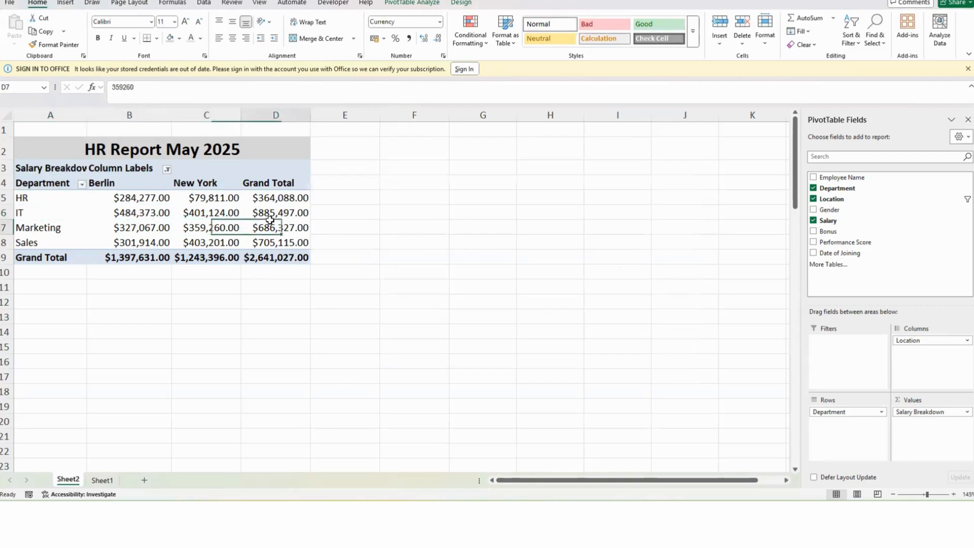
pyautogui.click(190, 216)
pyautogui.click(161, 218)
pyautogui.click(209, 215)
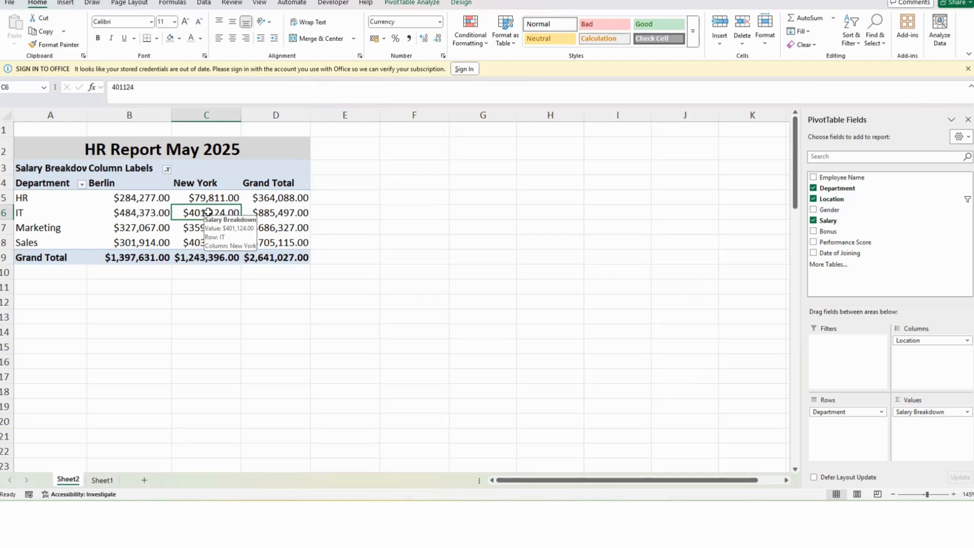
pyautogui.click(122, 227)
pyautogui.click(116, 198)
pyautogui.click(80, 225)
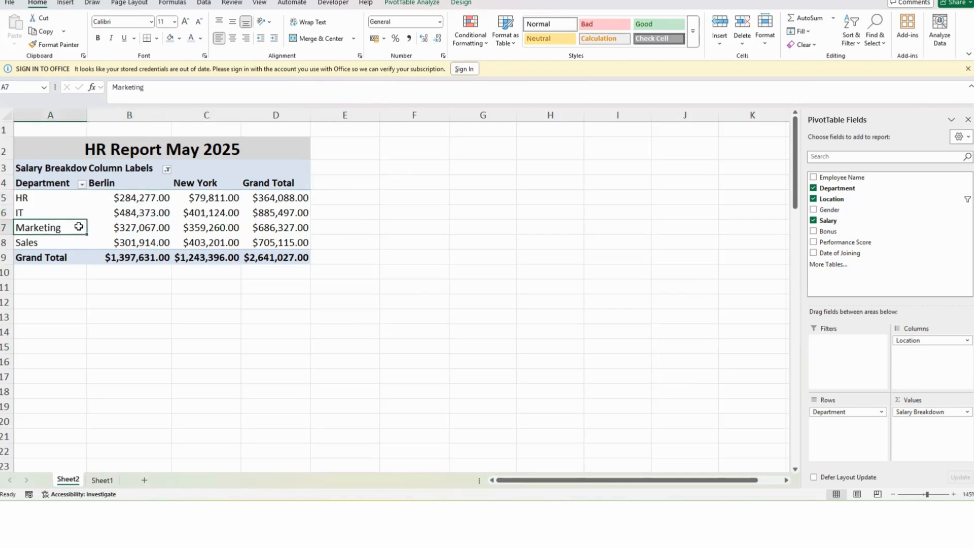
pyautogui.click(47, 204)
pyautogui.click(136, 225)
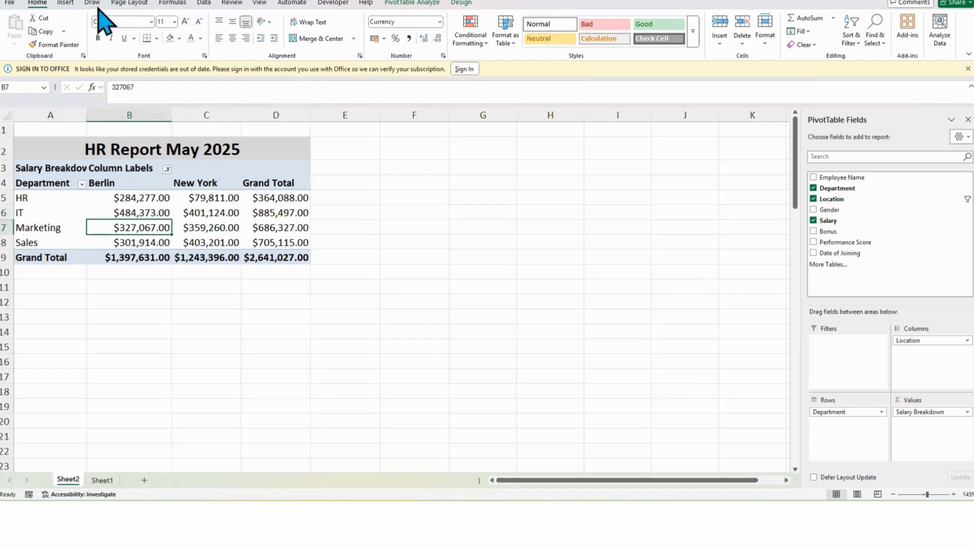
# Step: Insert slicers for the Location, Gender and Department fields of the PivotTable
pyautogui.click(64, 3)
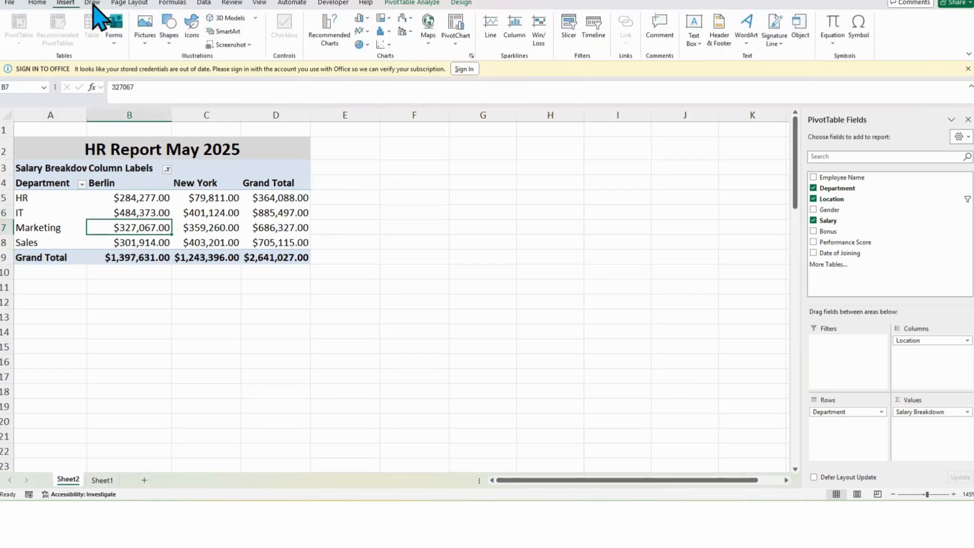
pyautogui.click(399, 3)
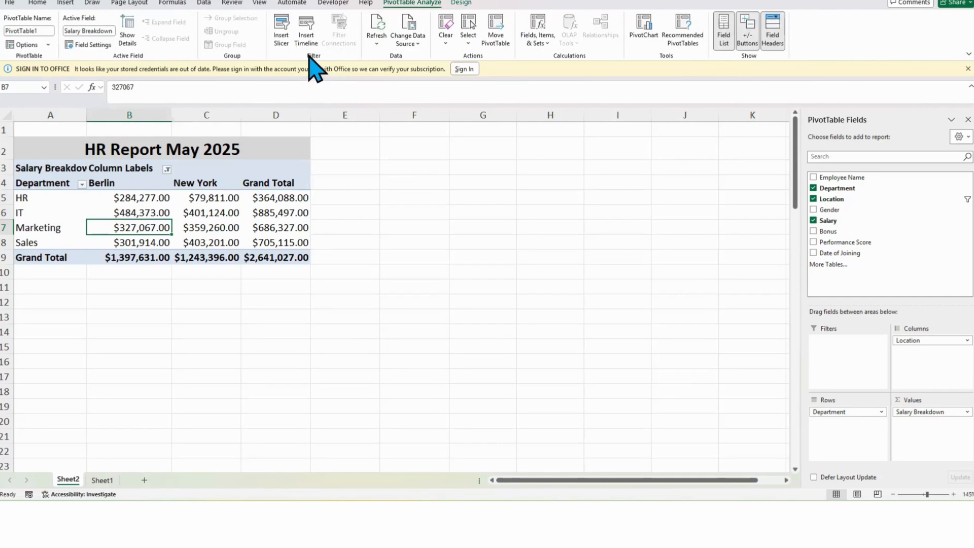
pyautogui.click(281, 35)
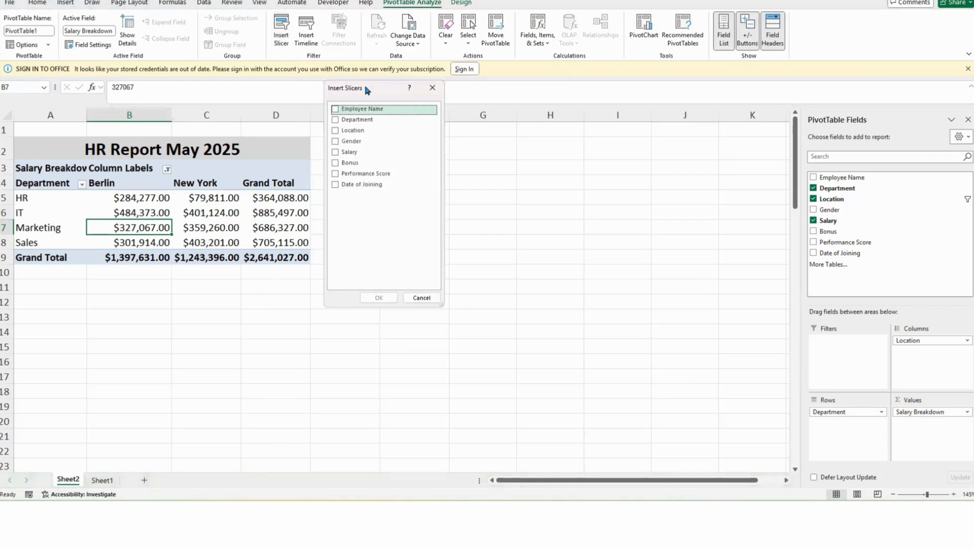
pyautogui.moveTo(368, 90); pyautogui.dragTo(526, 165)
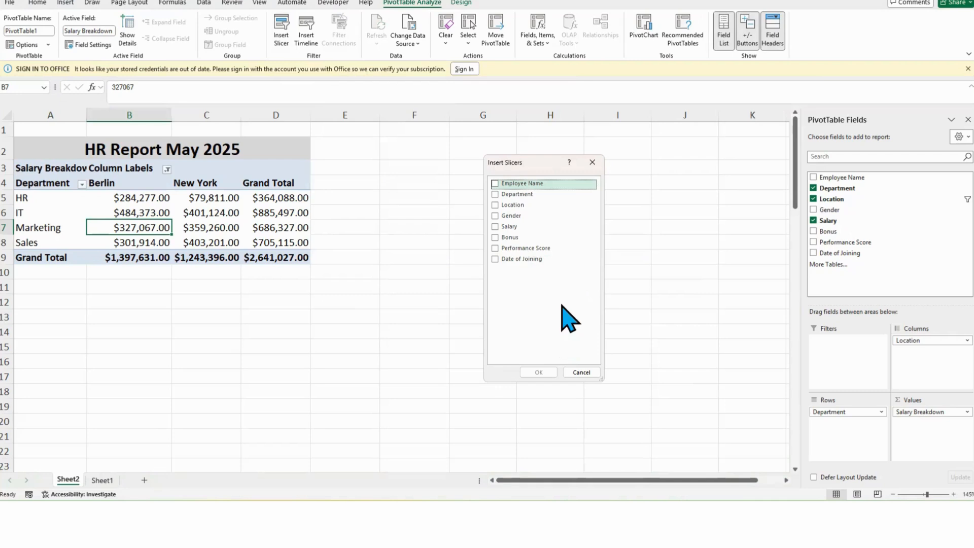
pyautogui.click(498, 207)
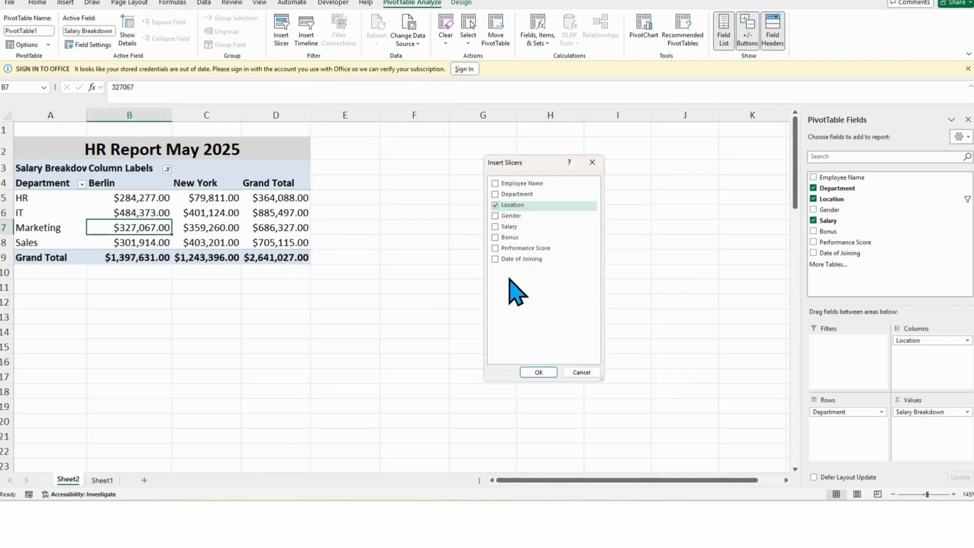
pyautogui.click(500, 216)
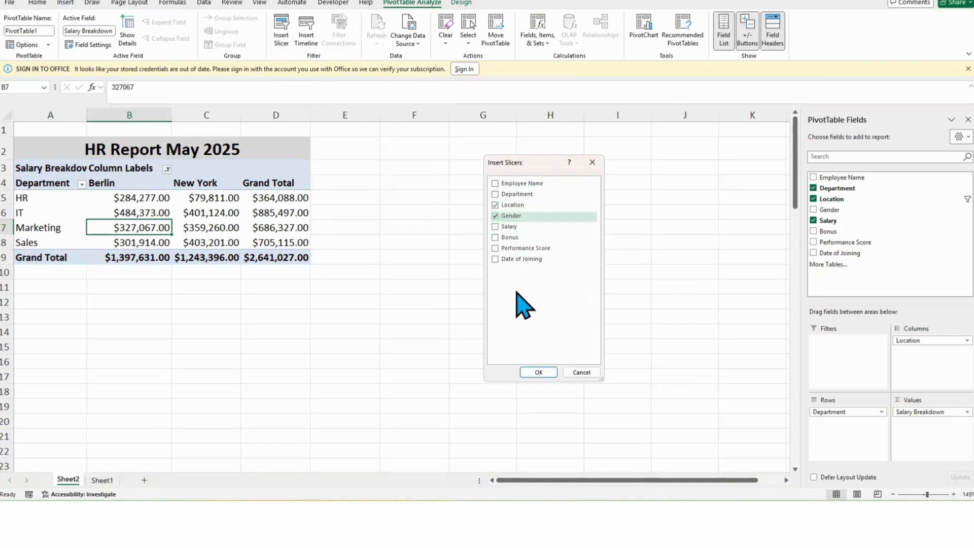
pyautogui.click(495, 195)
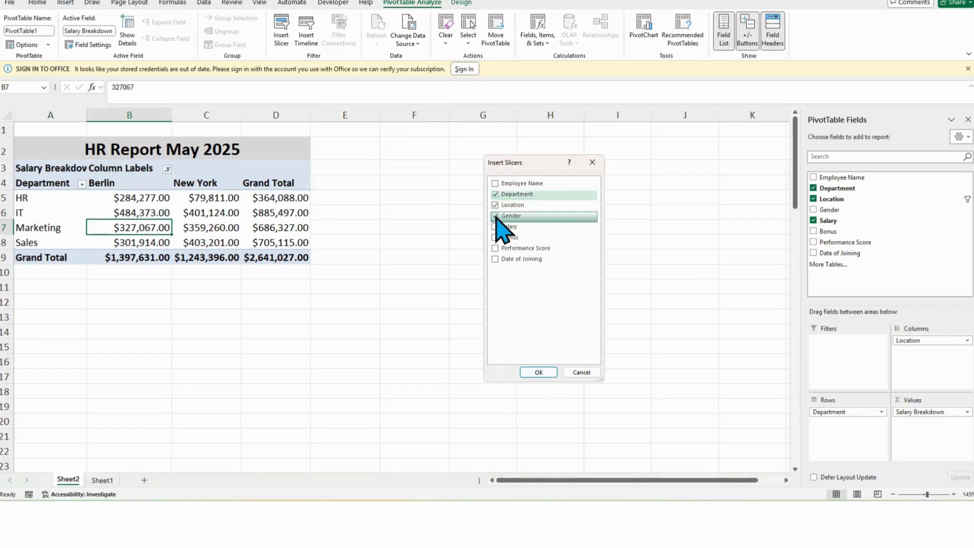
pyautogui.click(538, 372)
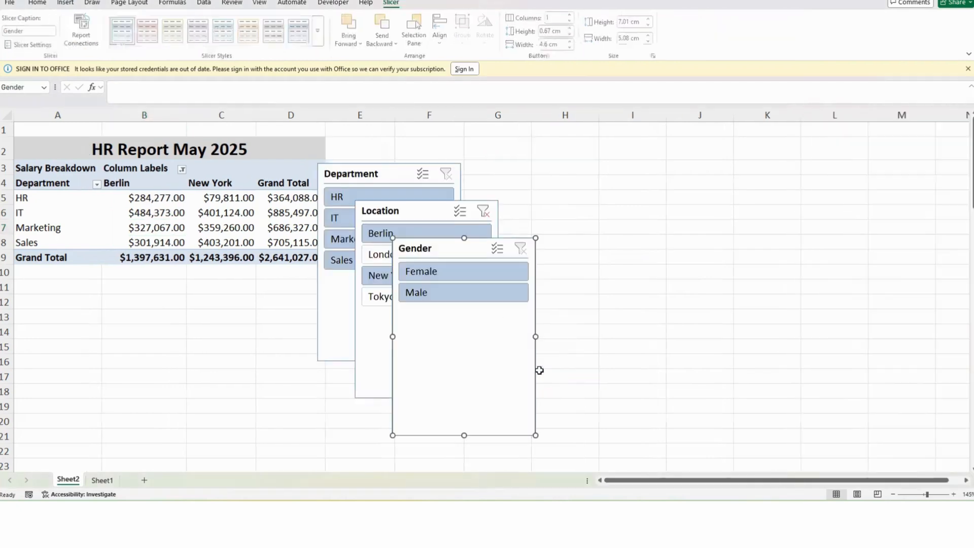
# Step: Spread the Department, Location and Gender slicers apart beside the PivotTable
pyautogui.moveTo(471, 245); pyautogui.dragTo(682, 175)
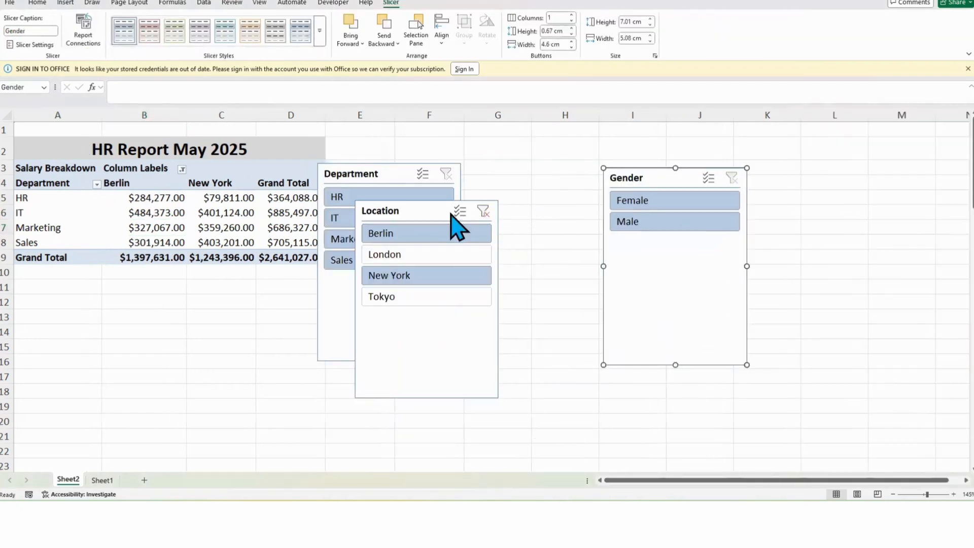
pyautogui.moveTo(418, 206); pyautogui.dragTo(526, 172)
pyautogui.moveTo(678, 185); pyautogui.dragTo(757, 170)
pyautogui.moveTo(567, 179); pyautogui.dragTo(604, 167)
pyautogui.moveTo(390, 173); pyautogui.dragTo(442, 167)
# Step: Select all locations in the PivotTable's column label filter
pyautogui.click(133, 192)
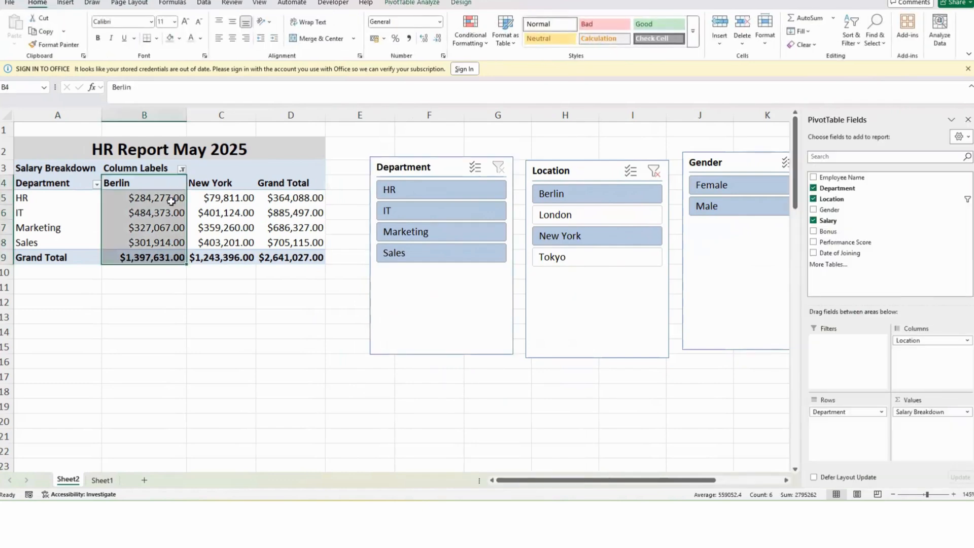
pyautogui.click(182, 171)
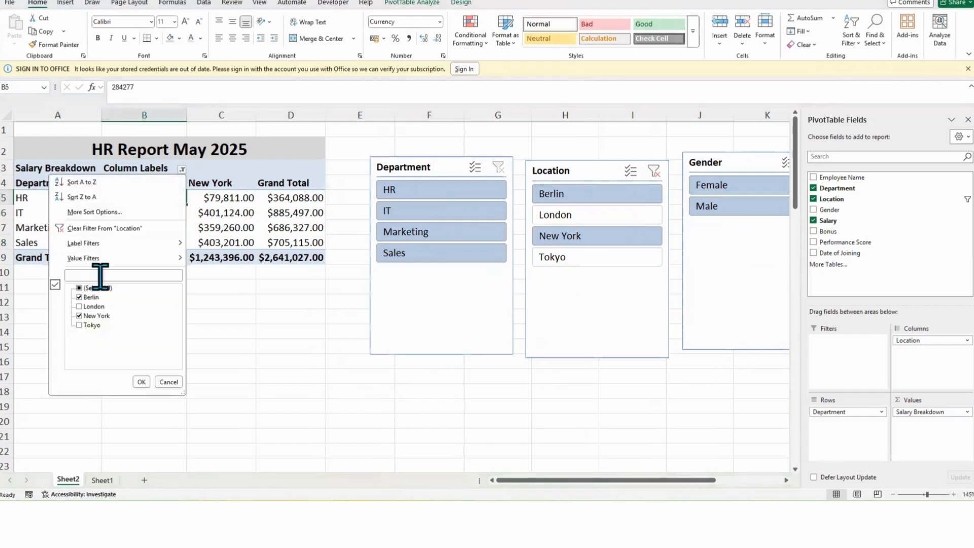
pyautogui.click(80, 289)
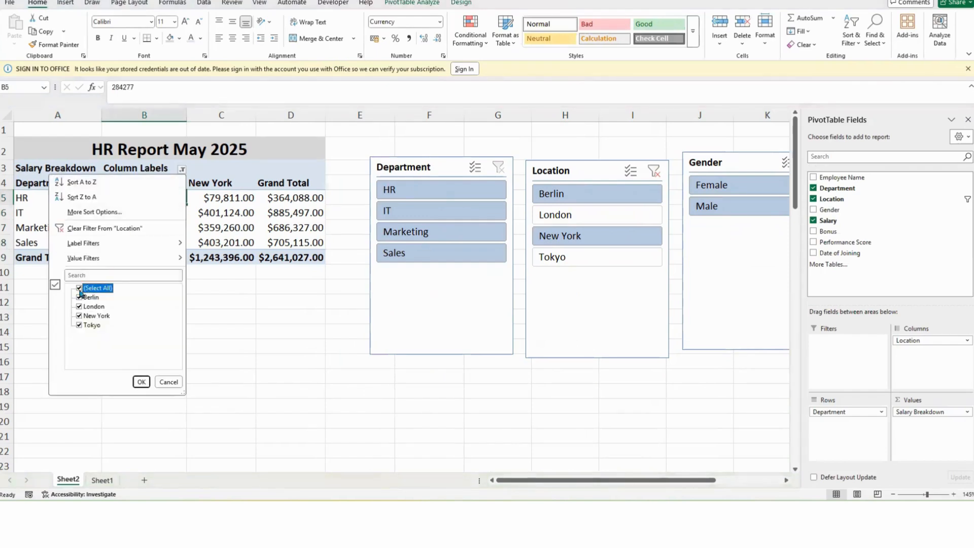
pyautogui.click(138, 382)
# Step: Move the Department, Location and Gender slicers into a row below the PivotTable
pyautogui.click(202, 237)
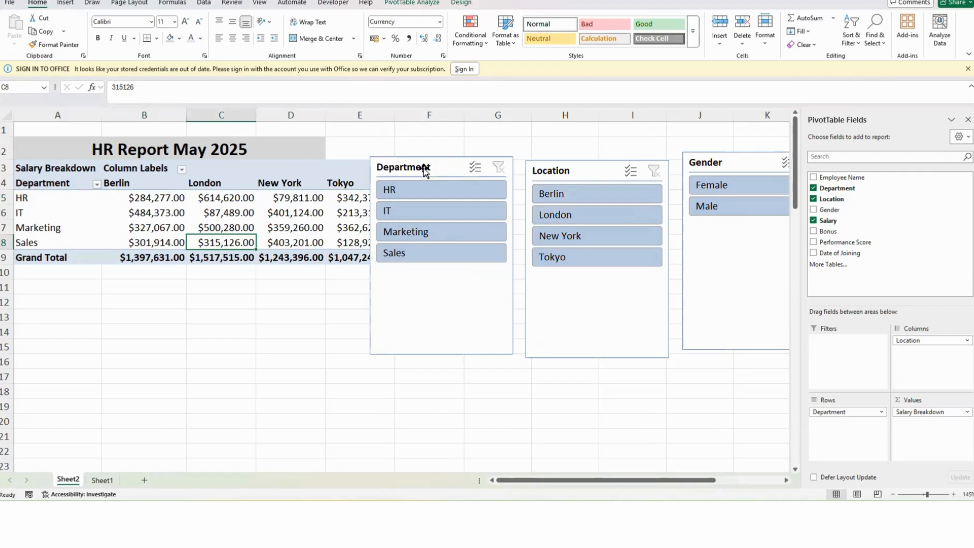
pyautogui.moveTo(418, 167); pyautogui.dragTo(74, 289)
pyautogui.moveTo(597, 170); pyautogui.dragTo(264, 292)
pyautogui.moveTo(751, 164); pyautogui.dragTo(412, 289)
pyautogui.click(402, 244)
pyautogui.click(276, 231)
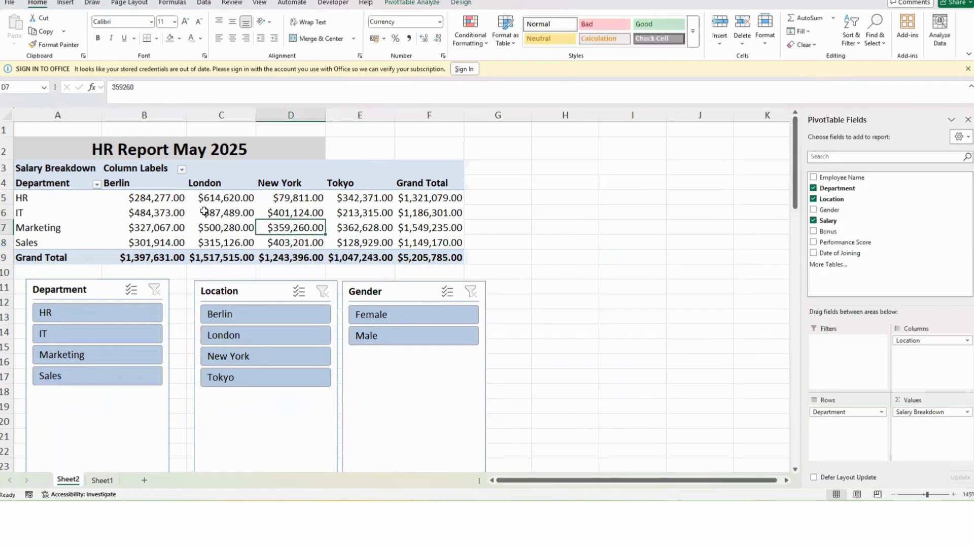
# Step: Filter the PivotTable by each gender with the Gender slicer, then clear the gender filter
pyautogui.click(158, 213)
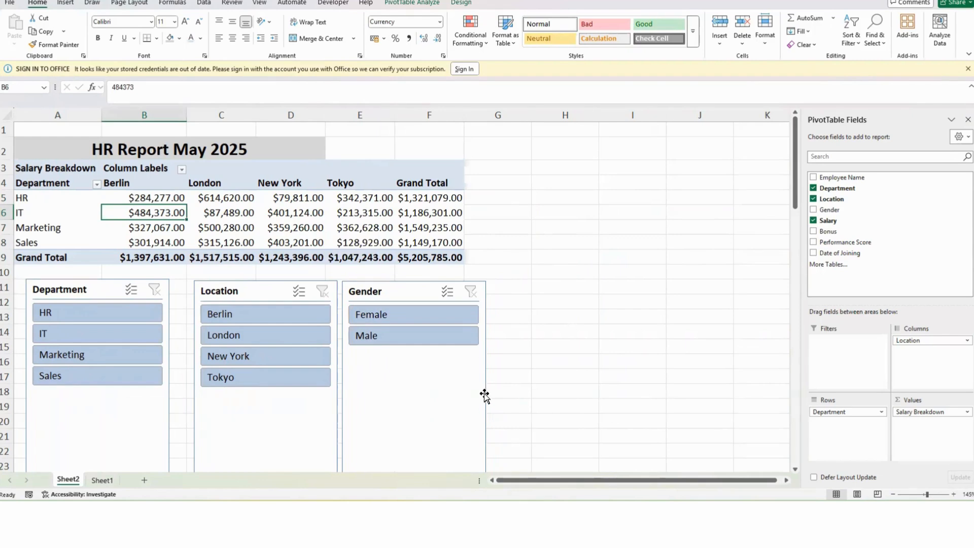
pyautogui.click(390, 339)
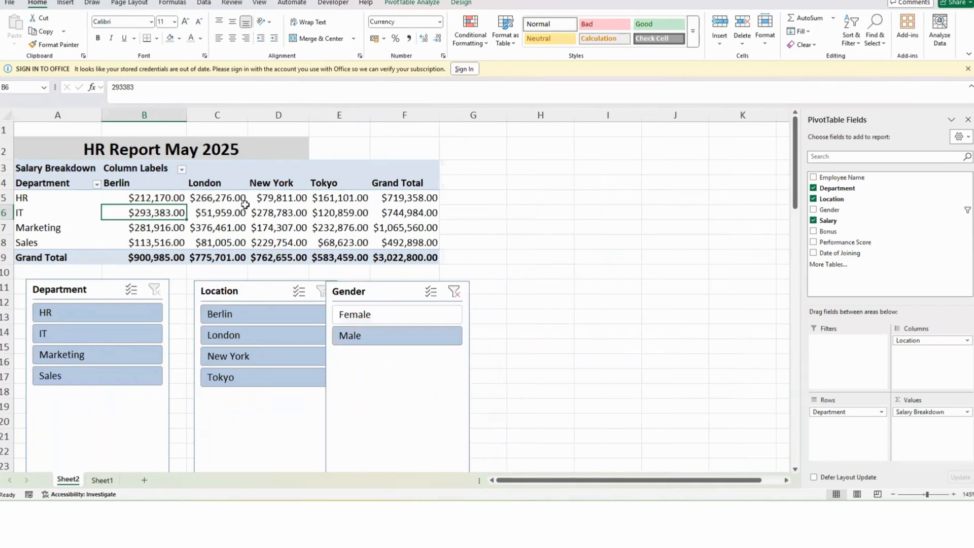
pyautogui.moveTo(259, 230)
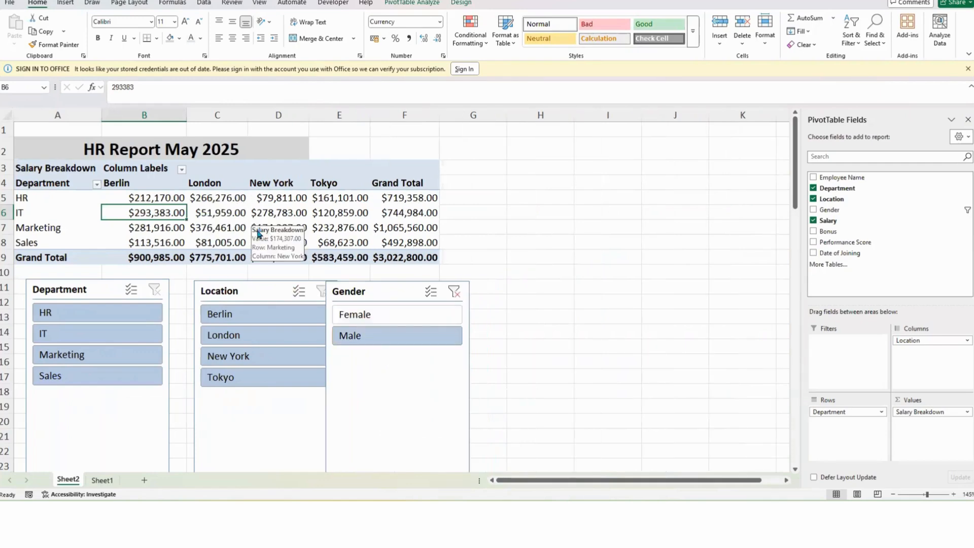
pyautogui.click(374, 313)
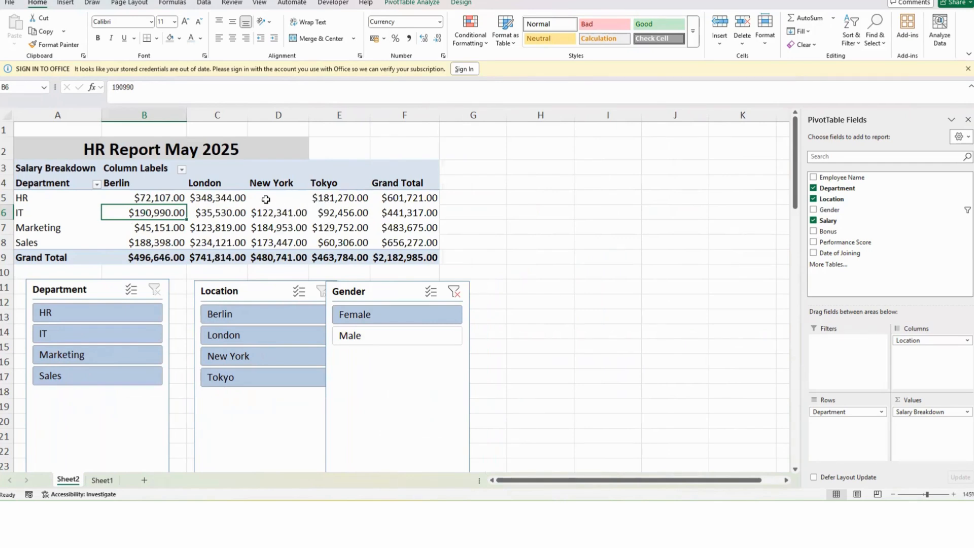
pyautogui.keyDown('ctrl'); pyautogui.click(365, 336); pyautogui.keyUp('ctrl')
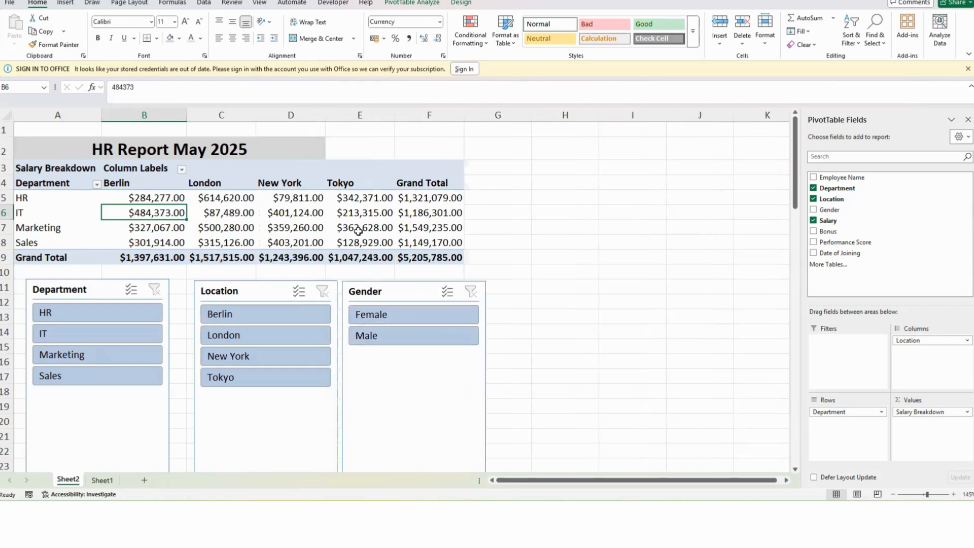
# Step: Filter the PivotTable to Berlin and New York with the Location slicer, then clear it
pyautogui.click(252, 323)
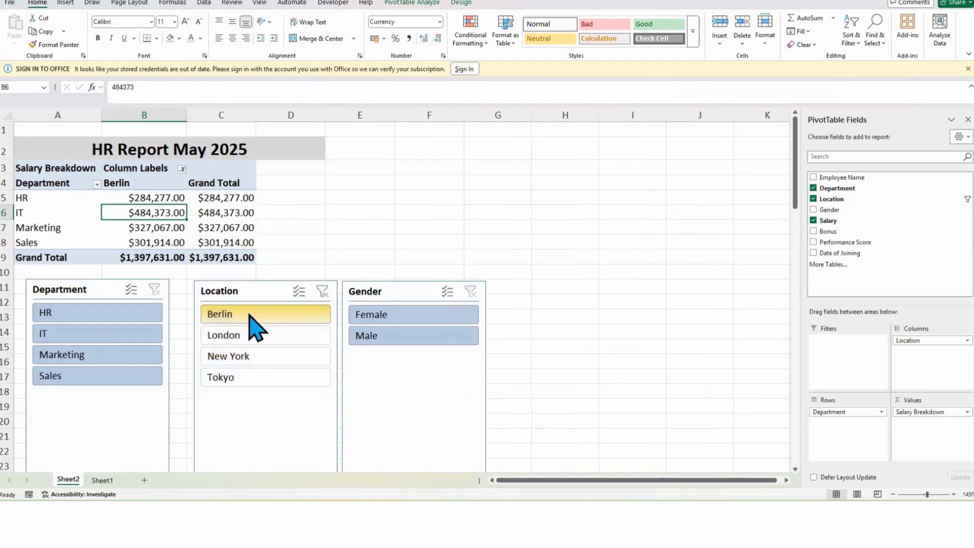
pyautogui.keyDown('ctrl'); pyautogui.click(253, 358); pyautogui.keyUp('ctrl')
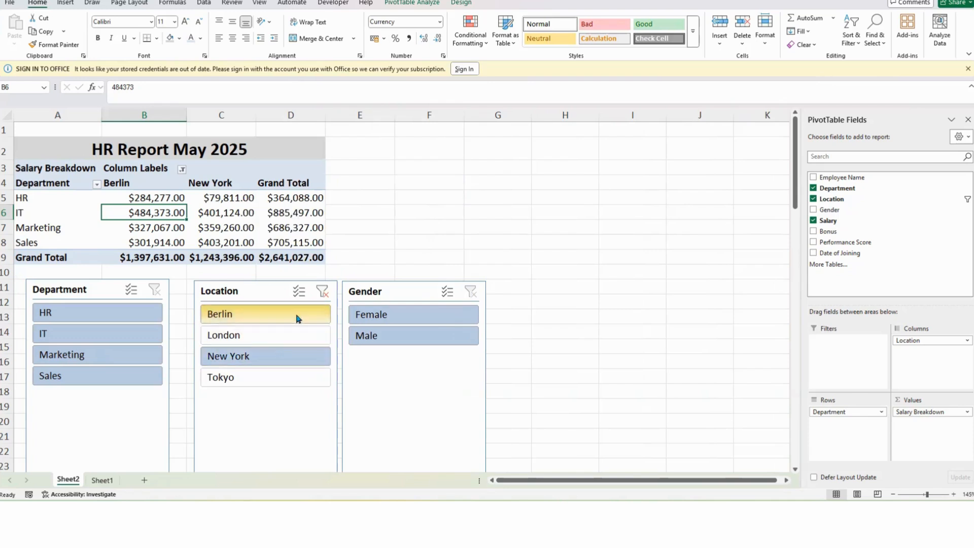
pyautogui.click(321, 292)
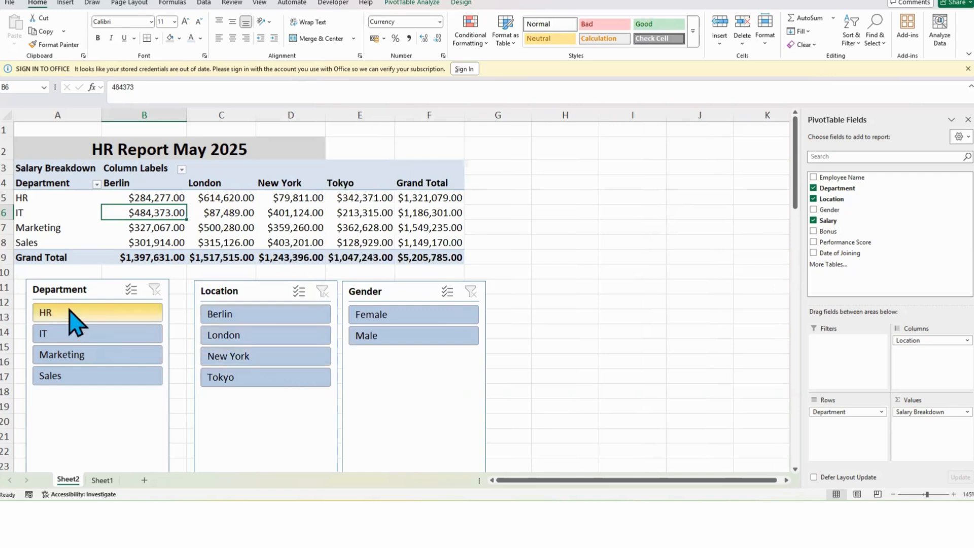
# Step: Filter the PivotTable to selected departments with the Department slicer, then clear it
pyautogui.click(103, 317)
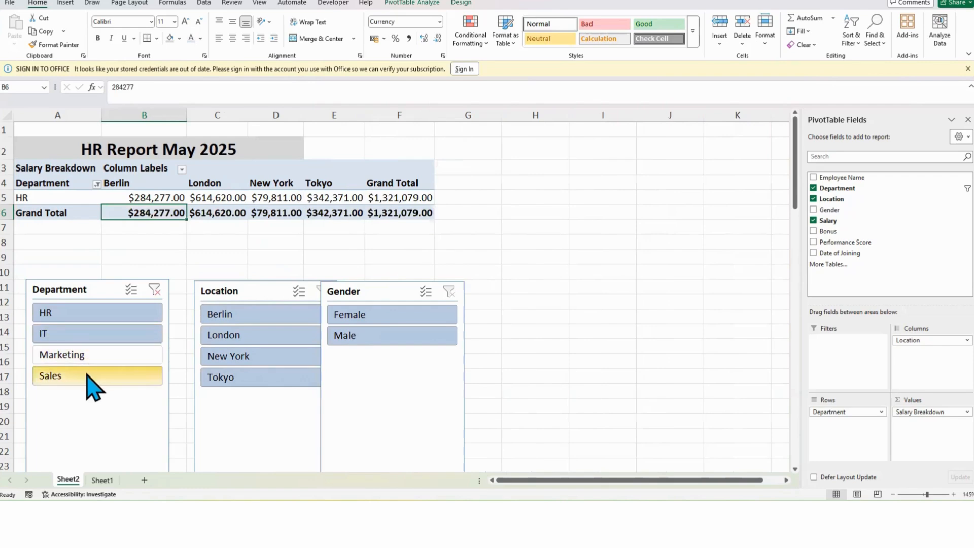
pyautogui.keyDown('ctrl'); pyautogui.click(90, 388); pyautogui.keyUp('ctrl')
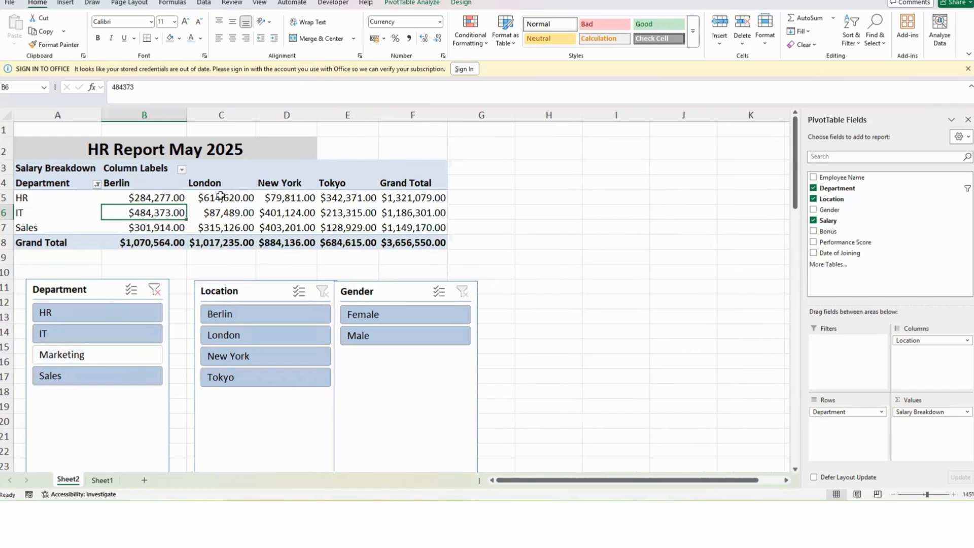
pyautogui.click(154, 290)
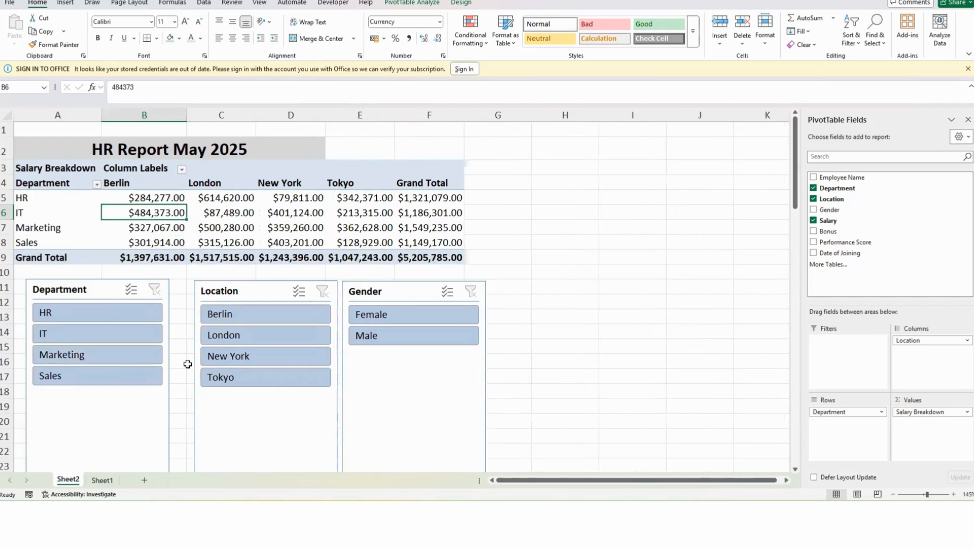